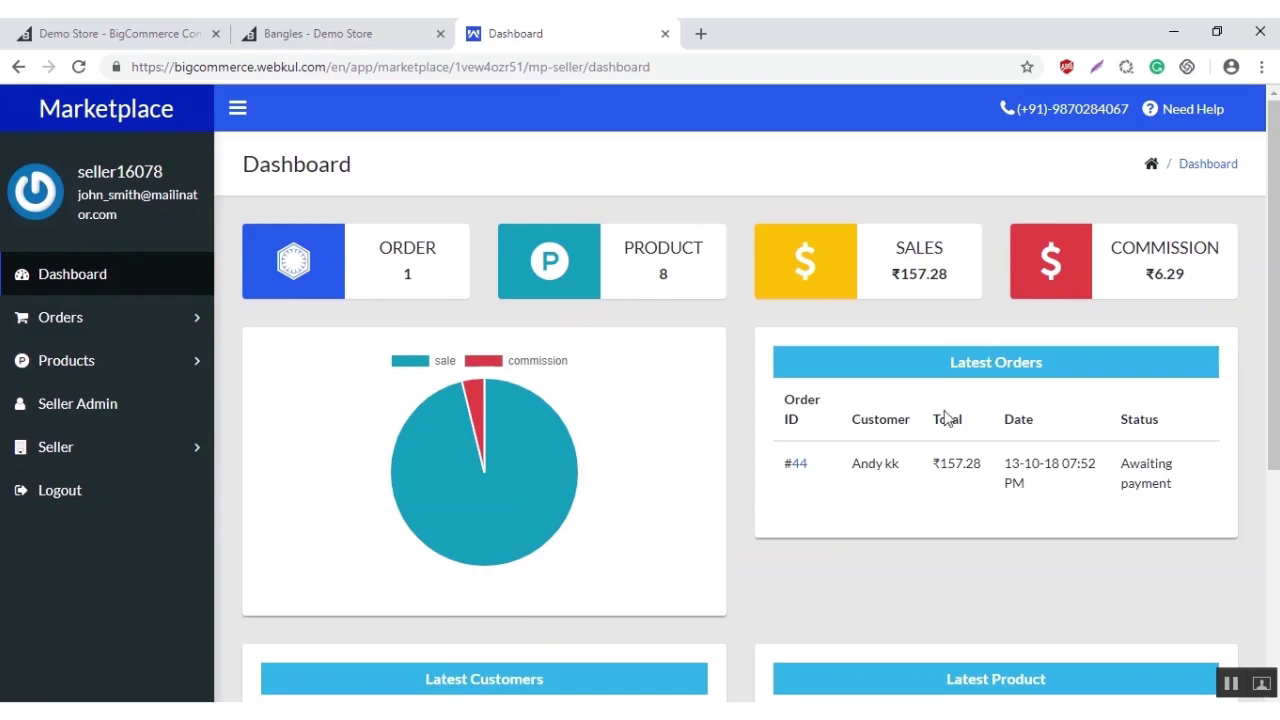
# Step: Review the seller dashboard's order, product, sales and commission figures and its latest-record lists
pyautogui.scroll(-1, 756, 485)
pyautogui.scroll(1, 756, 480)
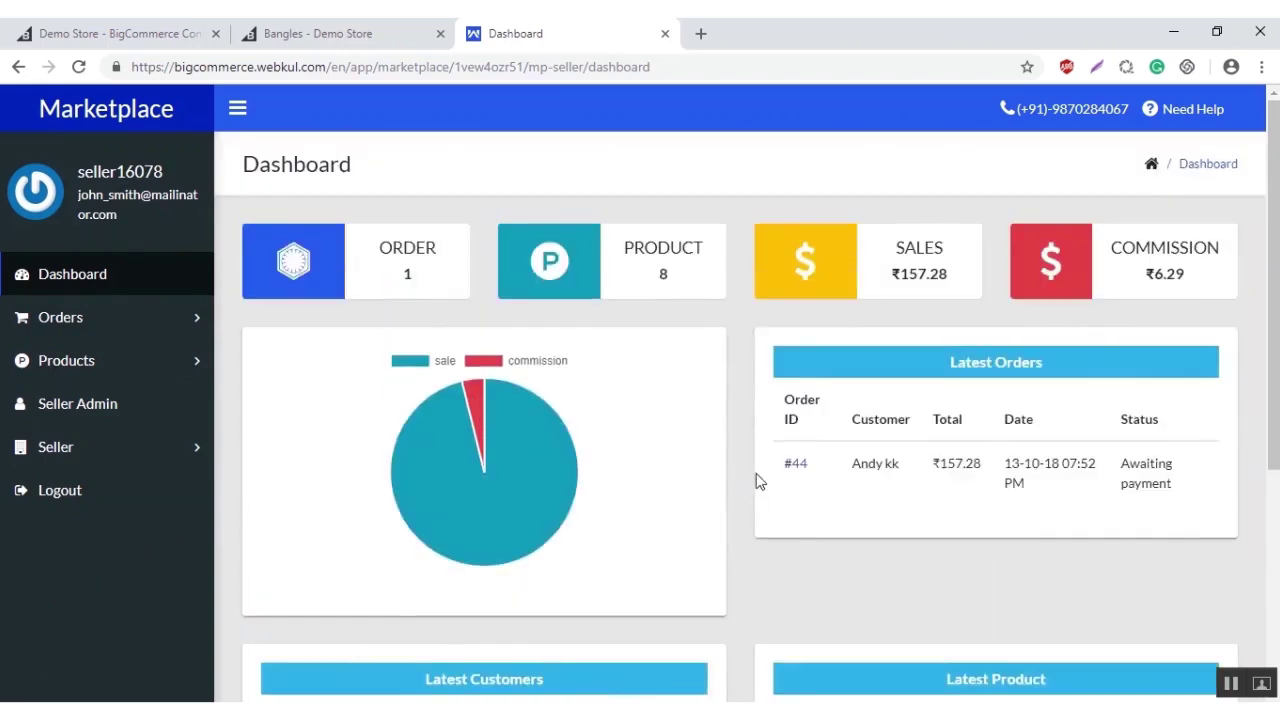
pyautogui.scroll(-1, 756, 475)
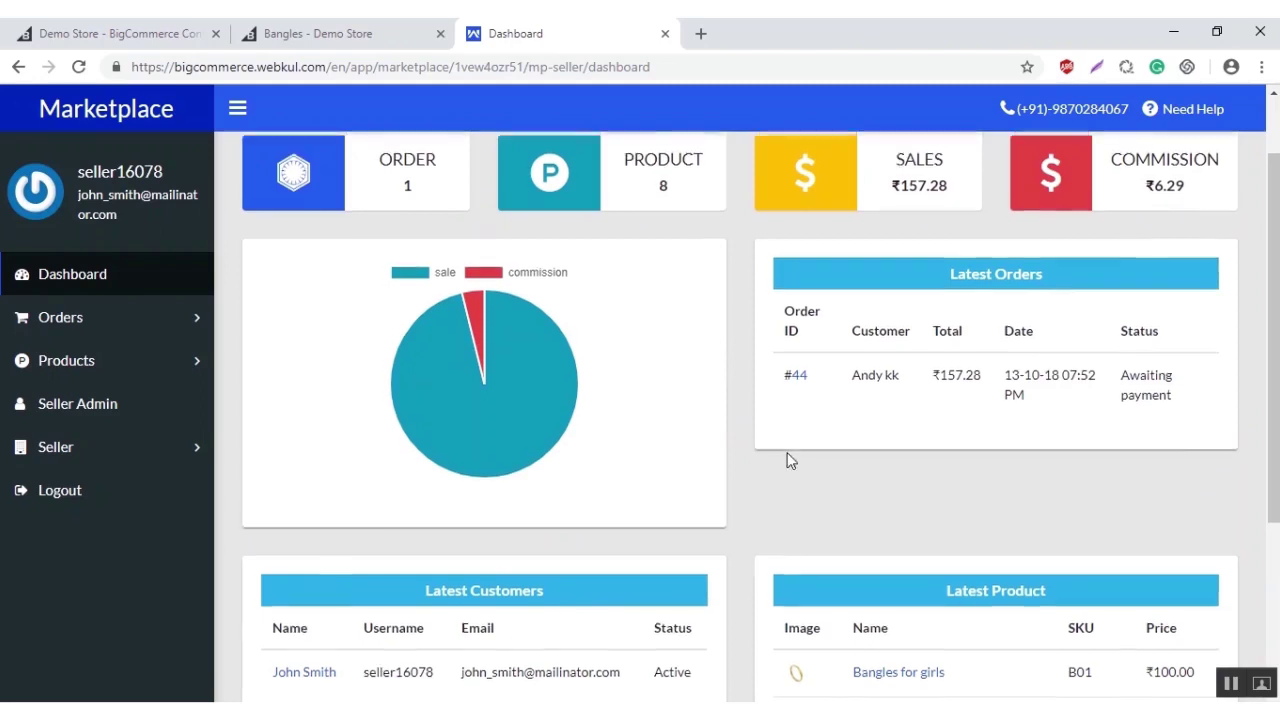
pyautogui.scroll(1, 790, 458)
# Step: Set the seller status of the only order in the order list to Shipped and open that order's details
pyautogui.click(70, 328)
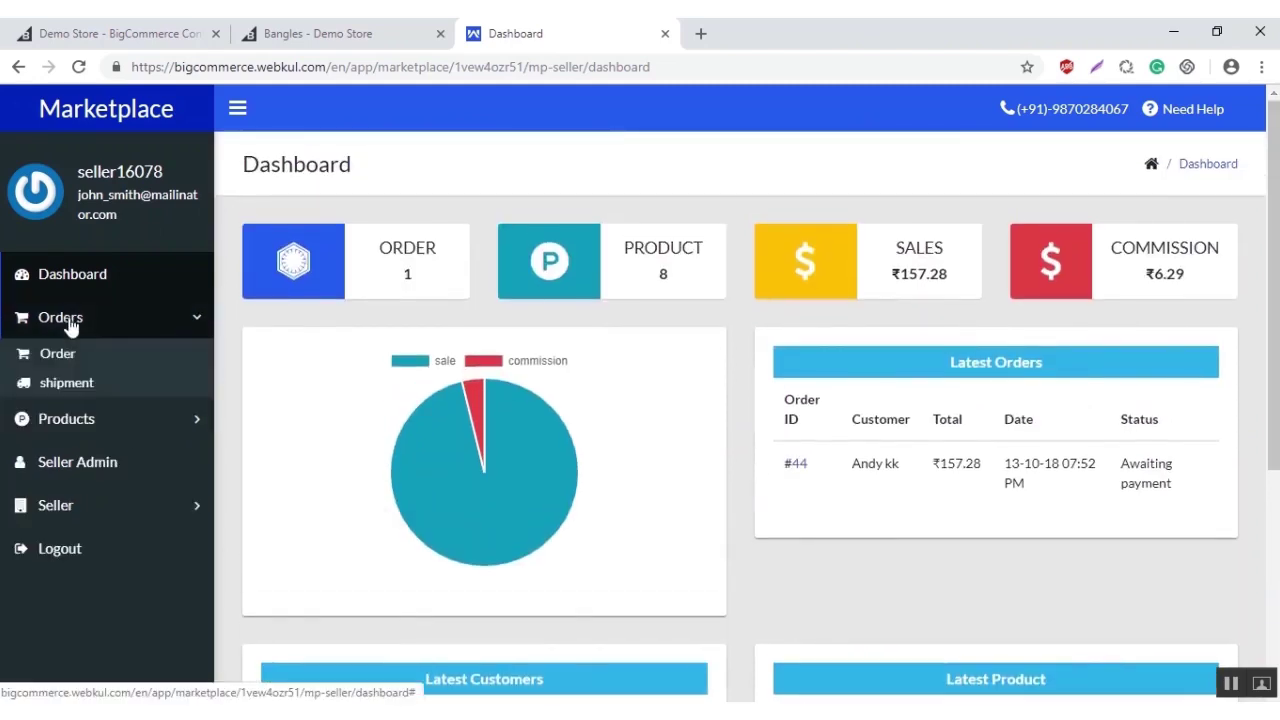
pyautogui.click(55, 356)
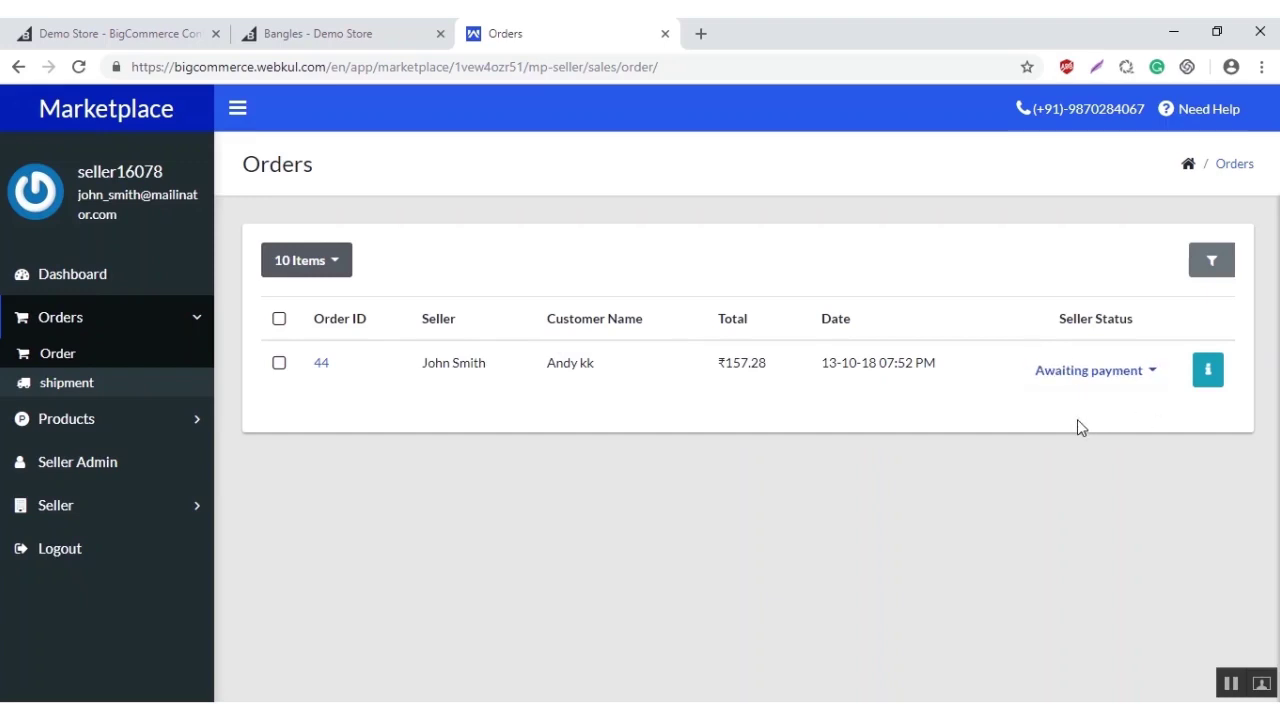
pyautogui.click(1154, 379)
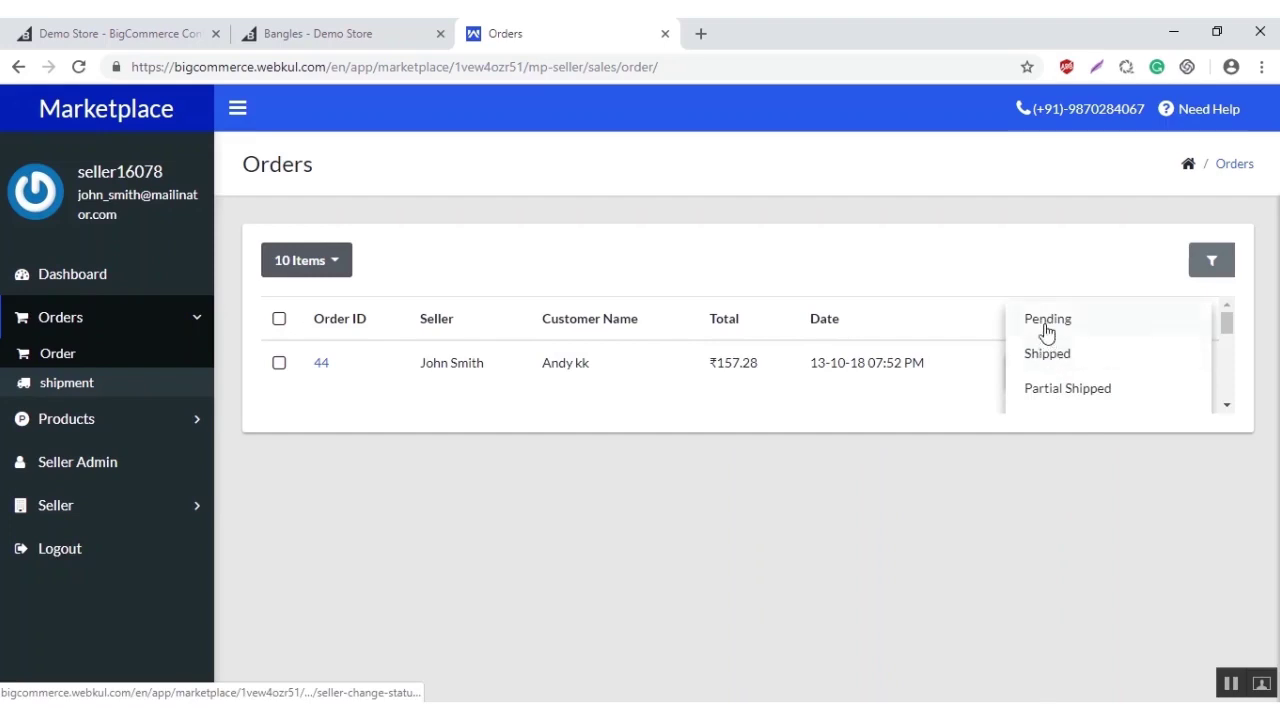
pyautogui.click(1036, 355)
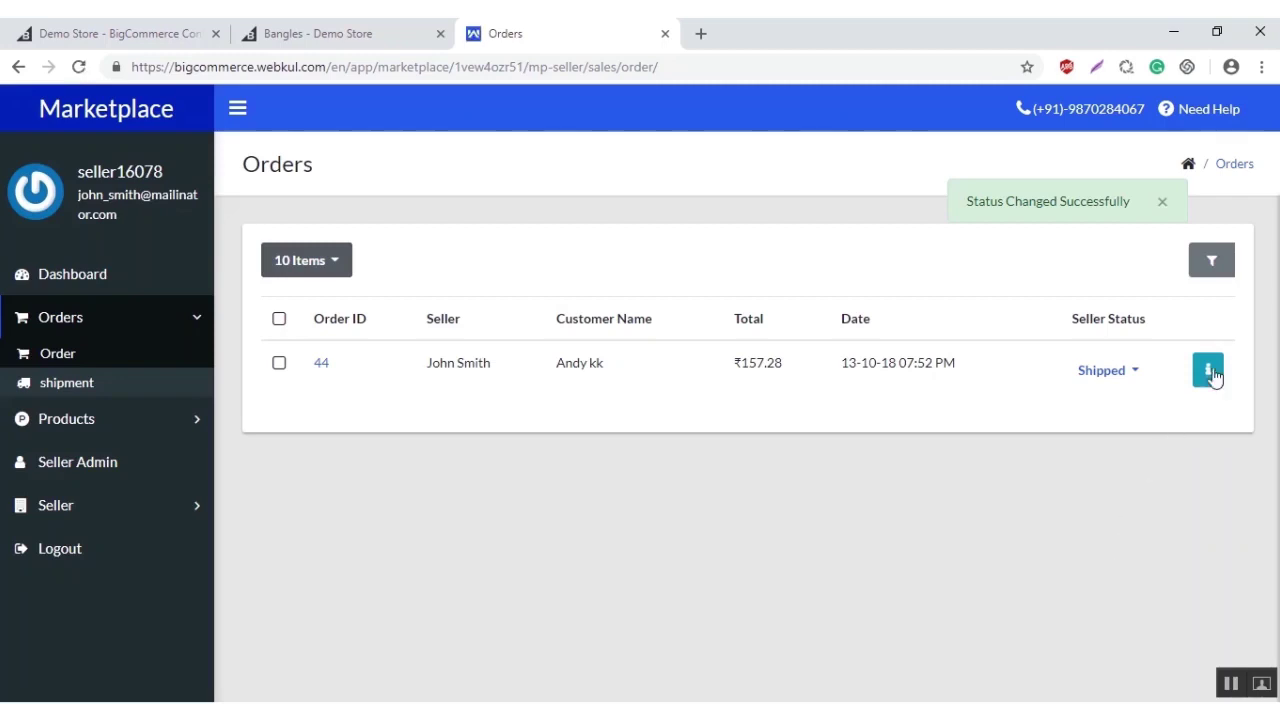
pyautogui.click(1211, 372)
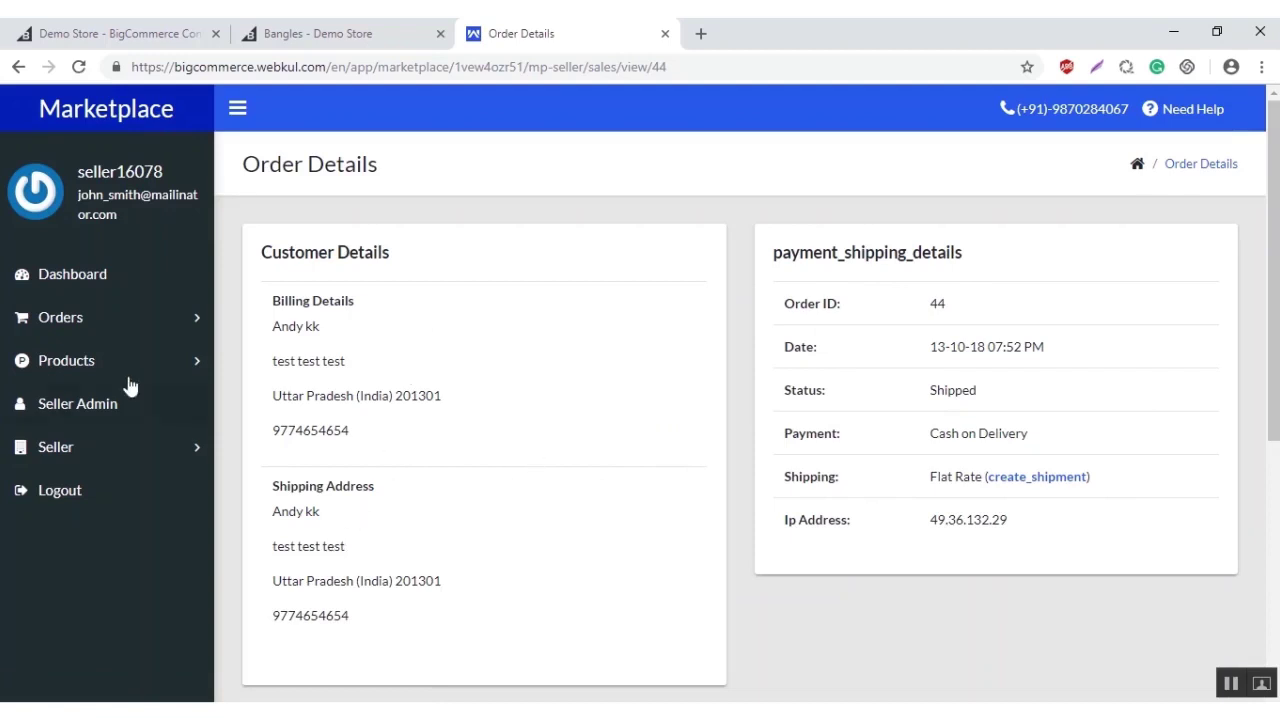
# Step: Open the product category list and look through the categories and their statuses
pyautogui.click(62, 364)
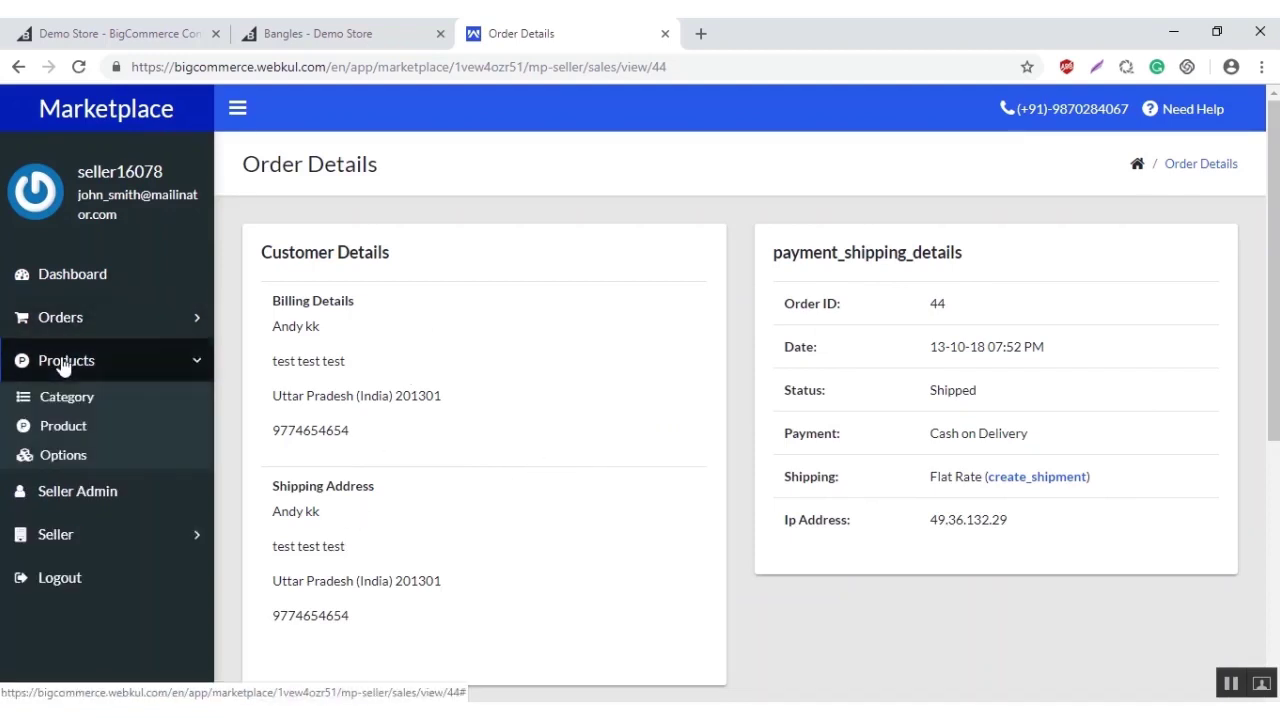
pyautogui.click(59, 399)
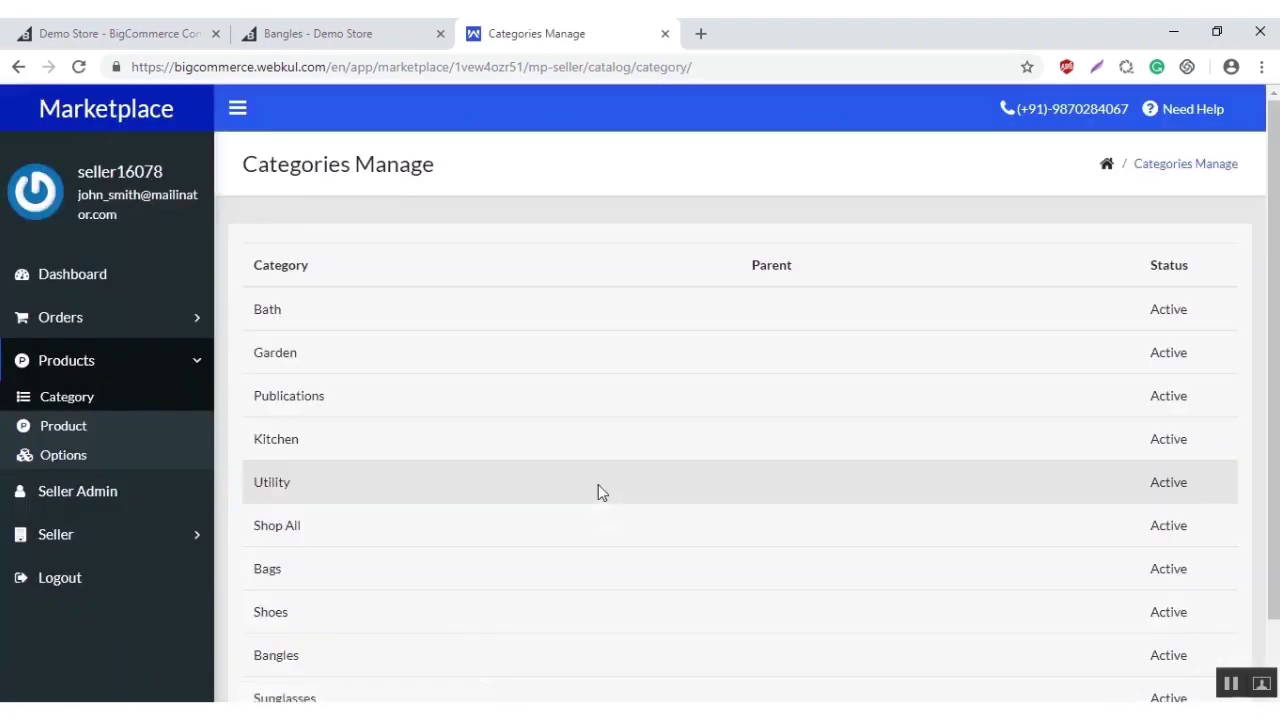
pyautogui.scroll(-2, 595, 439)
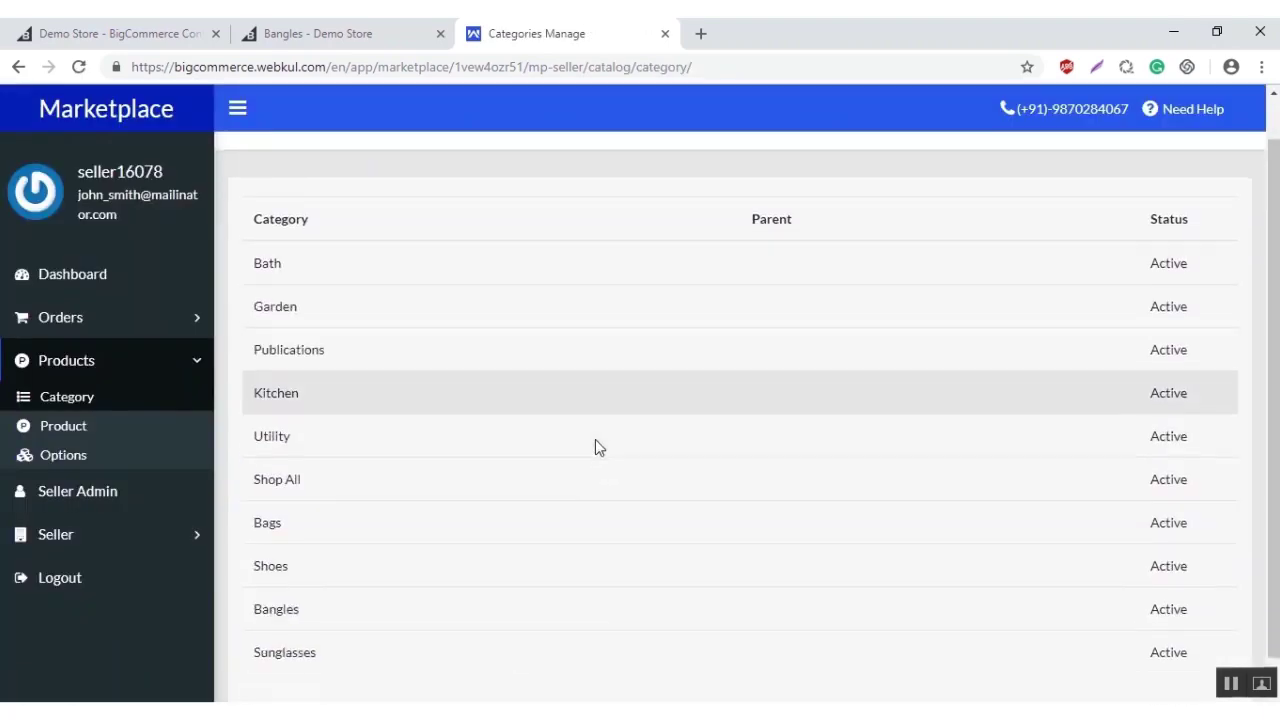
pyautogui.scroll(2, 595, 439)
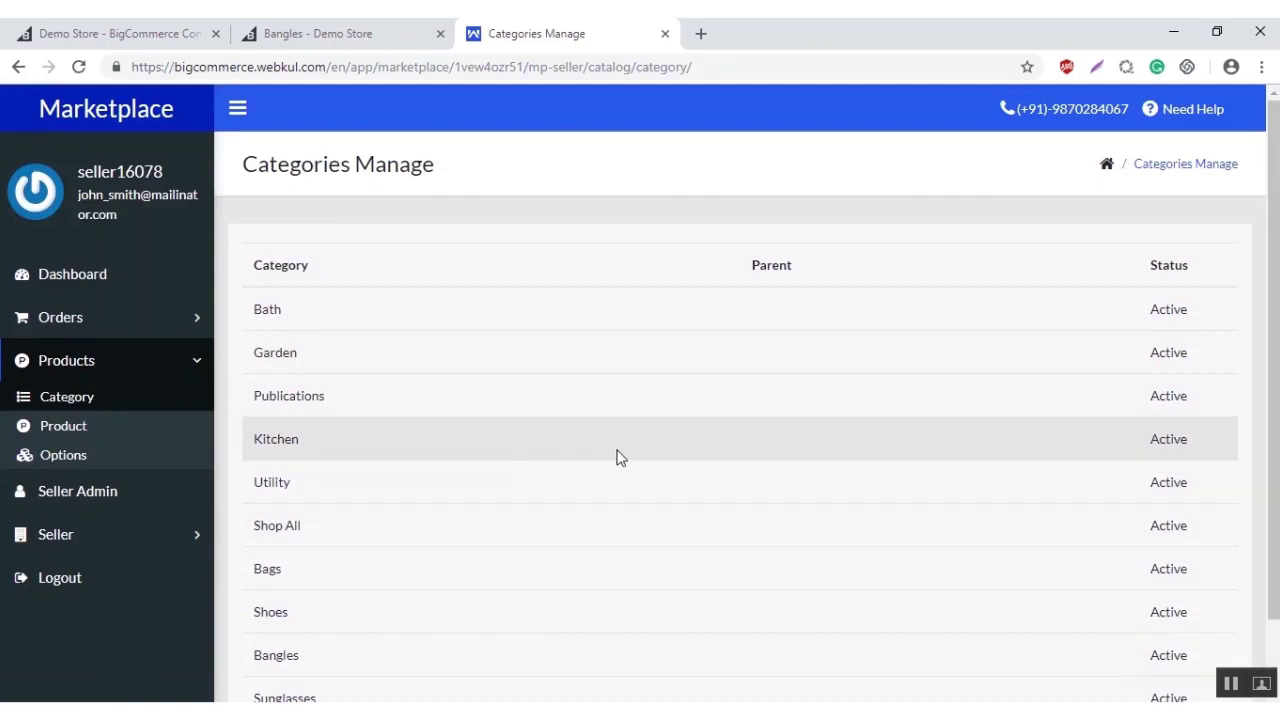
# Step: Open the seller's product list and check which import and export actions it offers
pyautogui.click(72, 430)
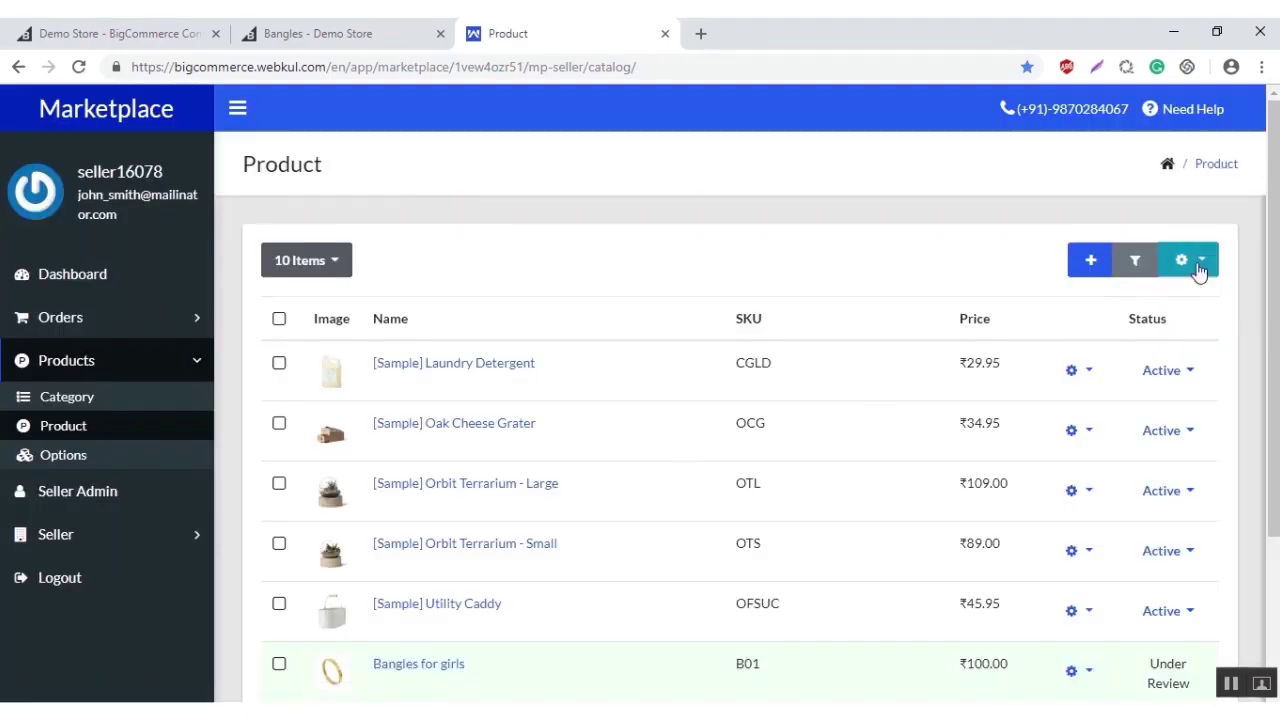
pyautogui.click(1205, 268)
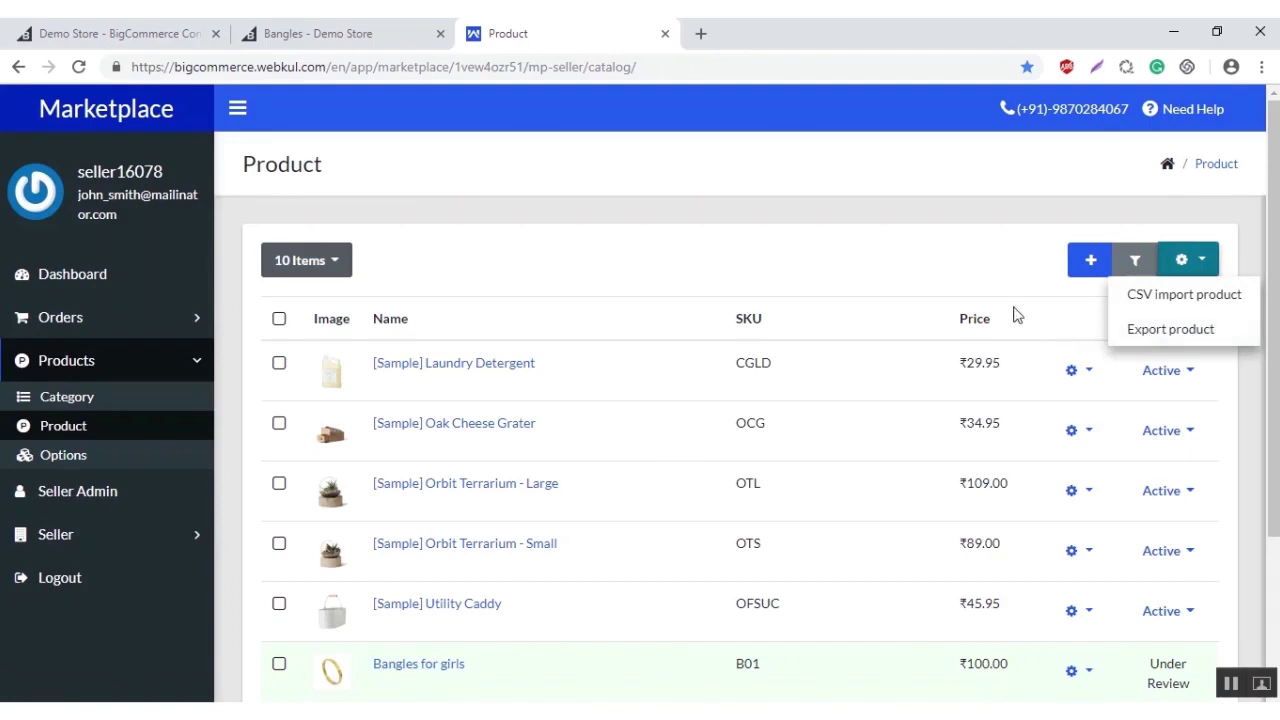
pyautogui.click(977, 302)
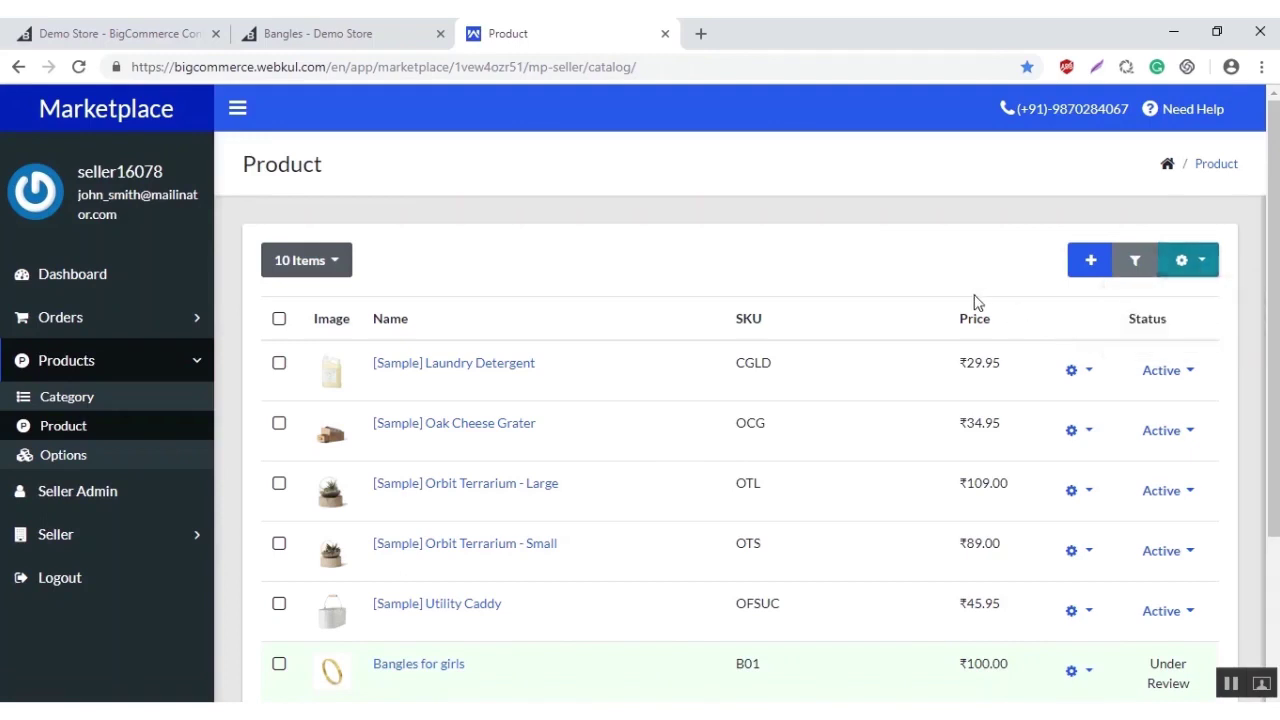
# Step: Start adding a new product and look over the fields of its form
pyautogui.click(1089, 263)
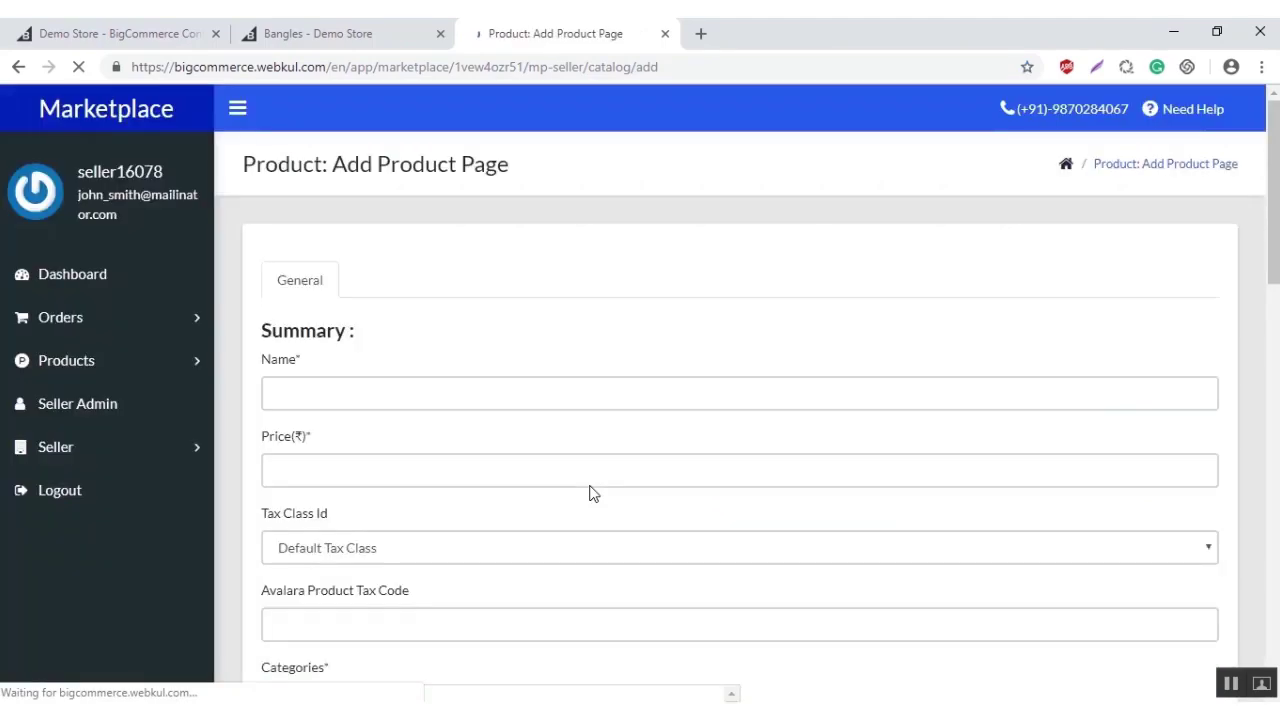
pyautogui.scroll(-5, 543, 429)
pyautogui.scroll(-3, 546, 430)
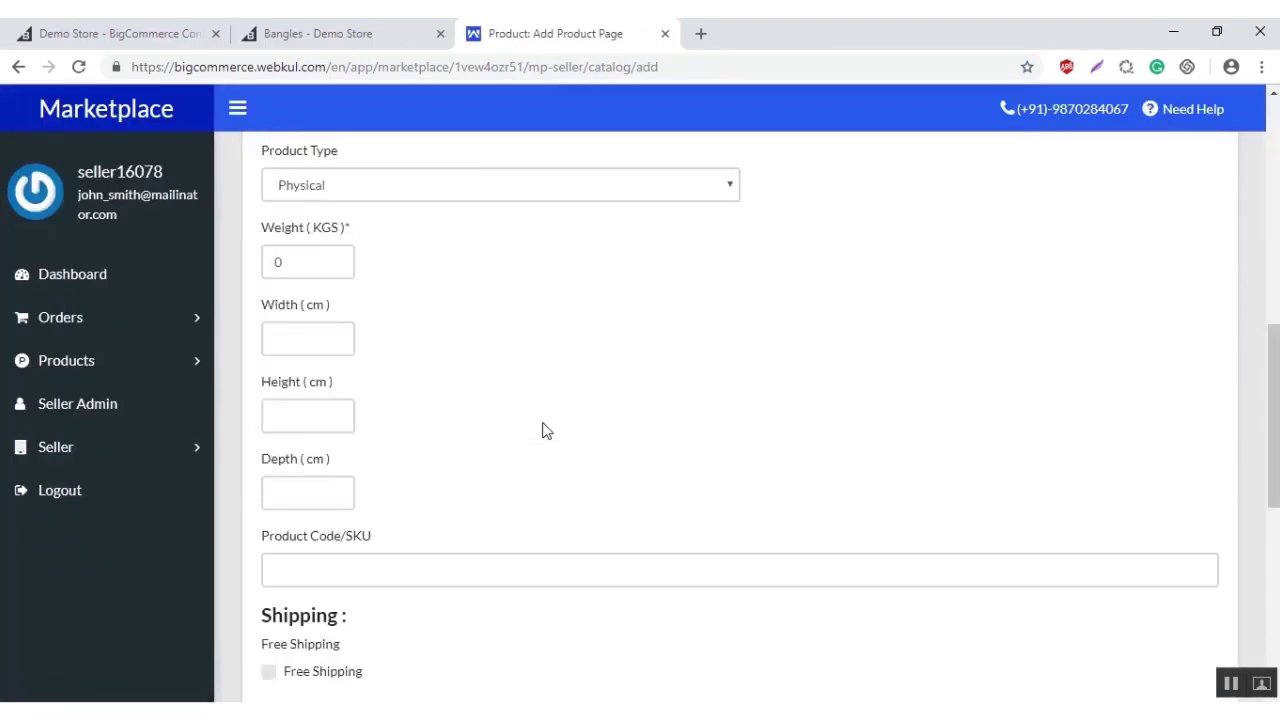
pyautogui.scroll(8, 545, 440)
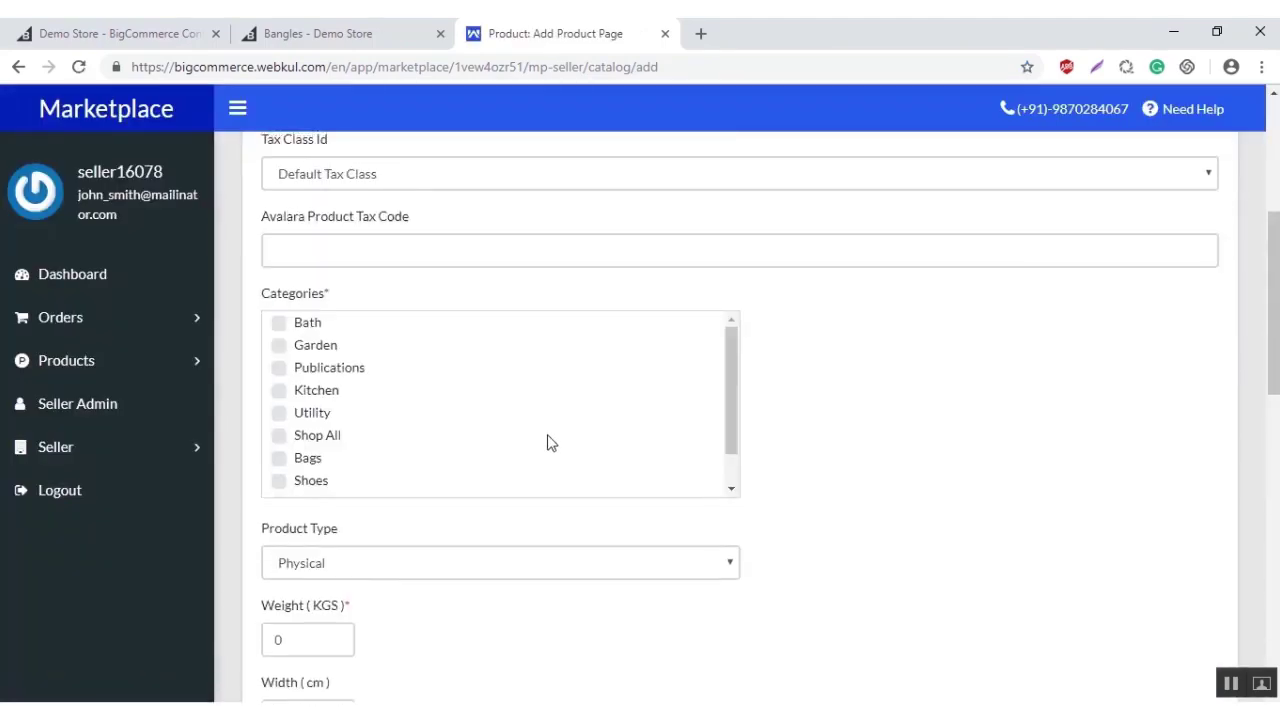
pyautogui.scroll(-4, 549, 440)
pyautogui.scroll(-2, 549, 438)
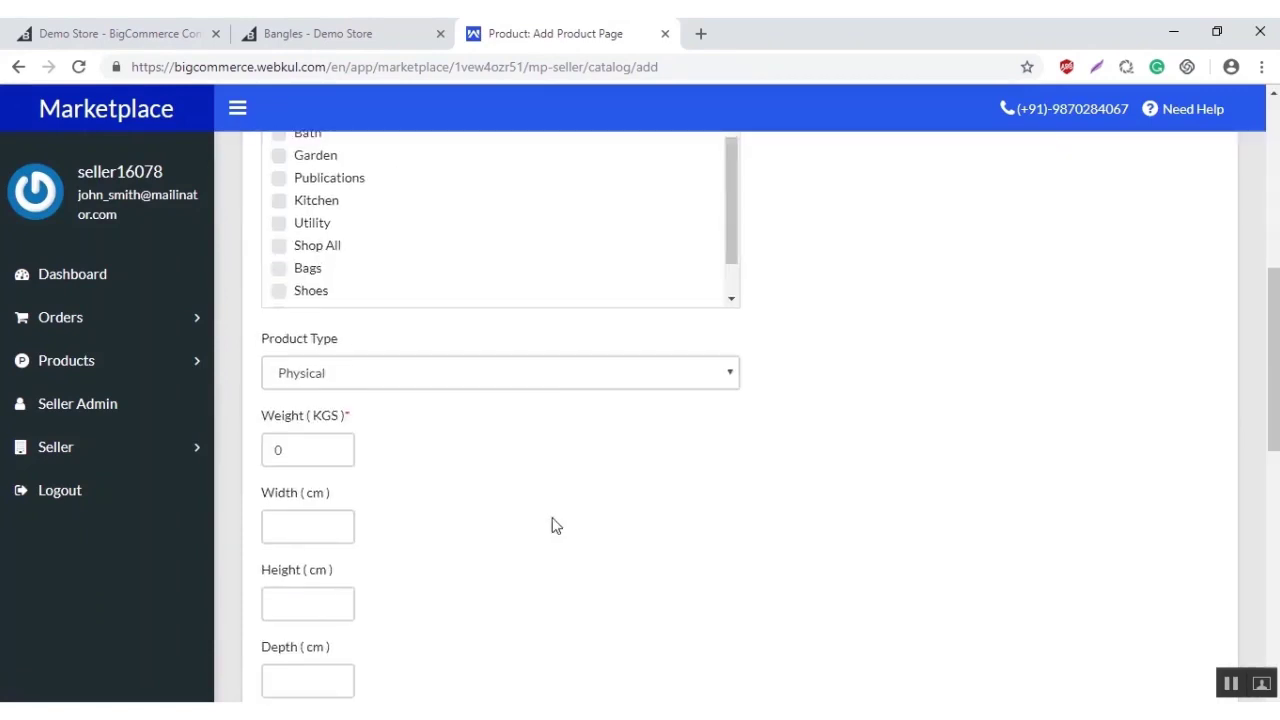
pyautogui.scroll(6, 556, 518)
# Step: Name the new product Fancy Bangles and set its price to ₹100
pyautogui.click(310, 389)
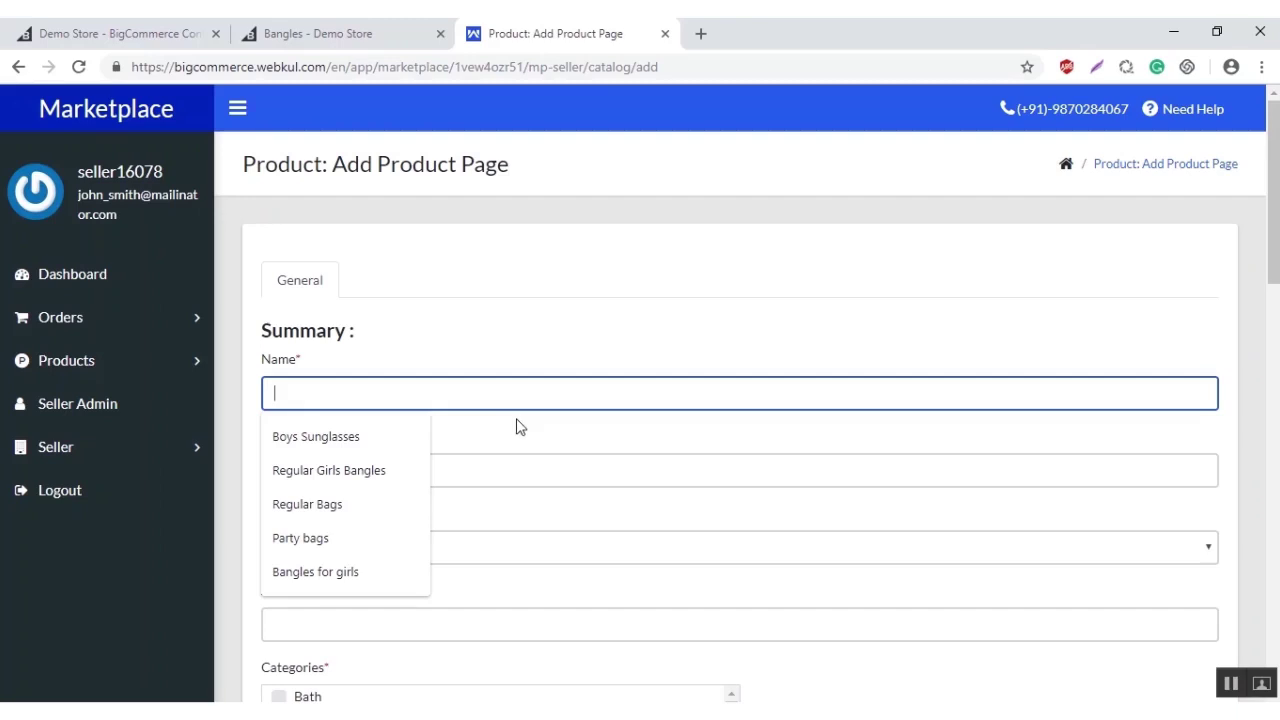
pyautogui.write('Fancy Bangles')
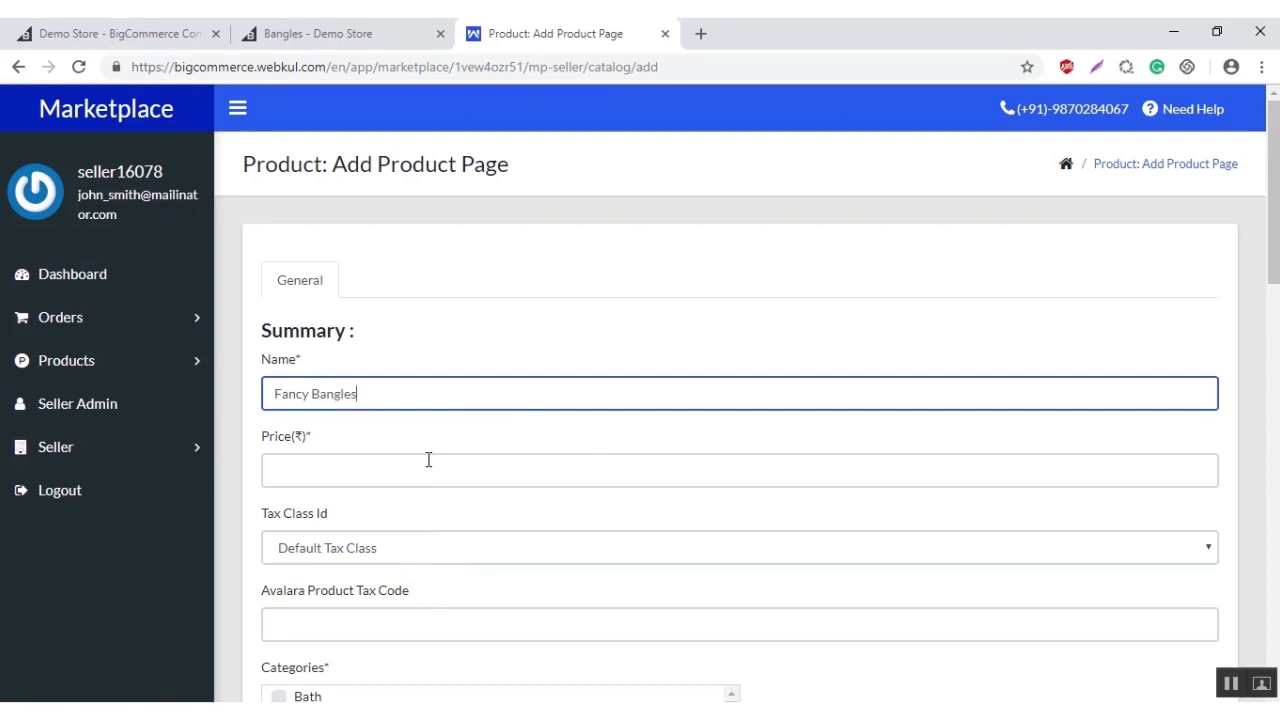
pyautogui.click(376, 466)
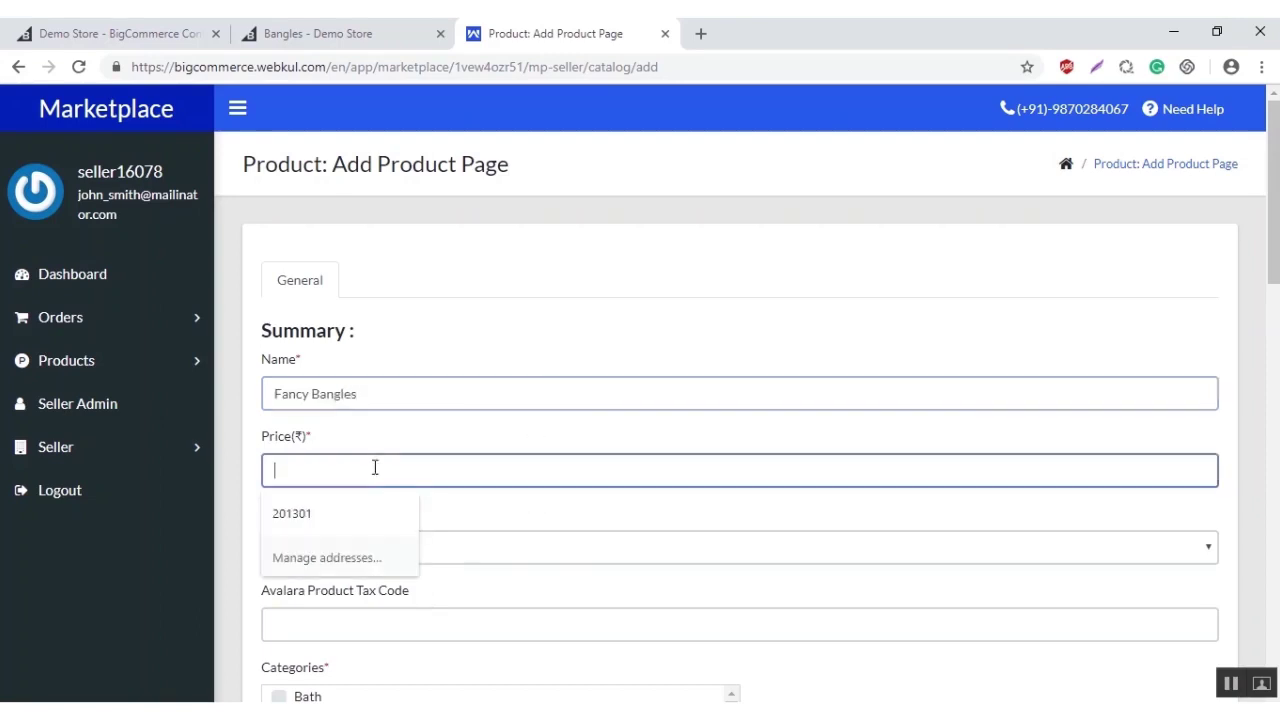
pyautogui.write('100')
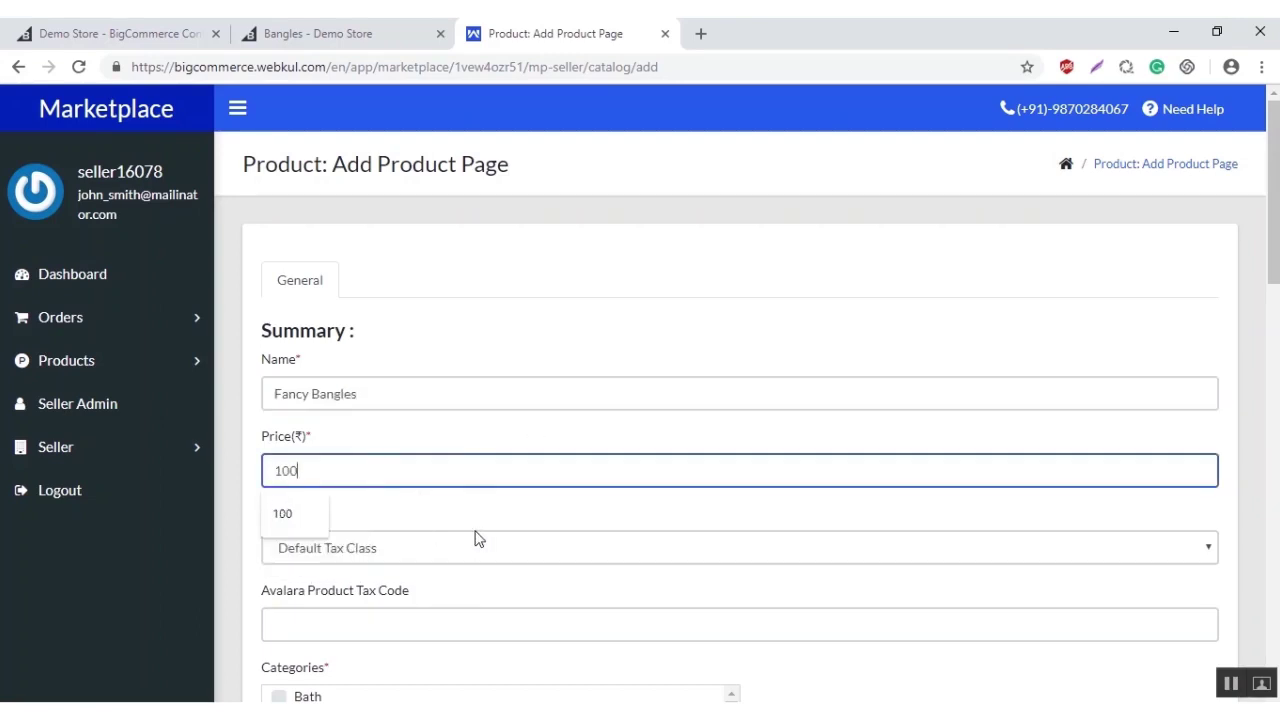
pyautogui.click(318, 518)
# Step: Keep Default Tax Class for the product and assign it to the Bangles category
pyautogui.scroll(-2, 460, 512)
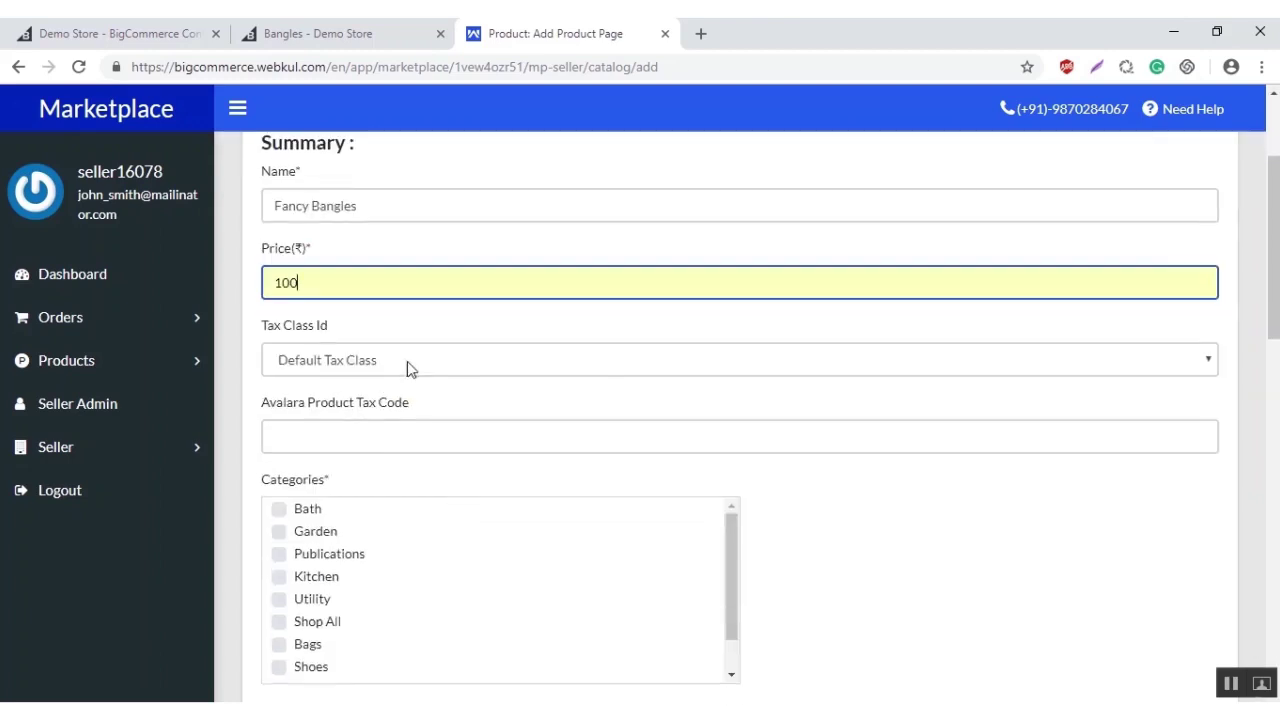
pyautogui.click(580, 362)
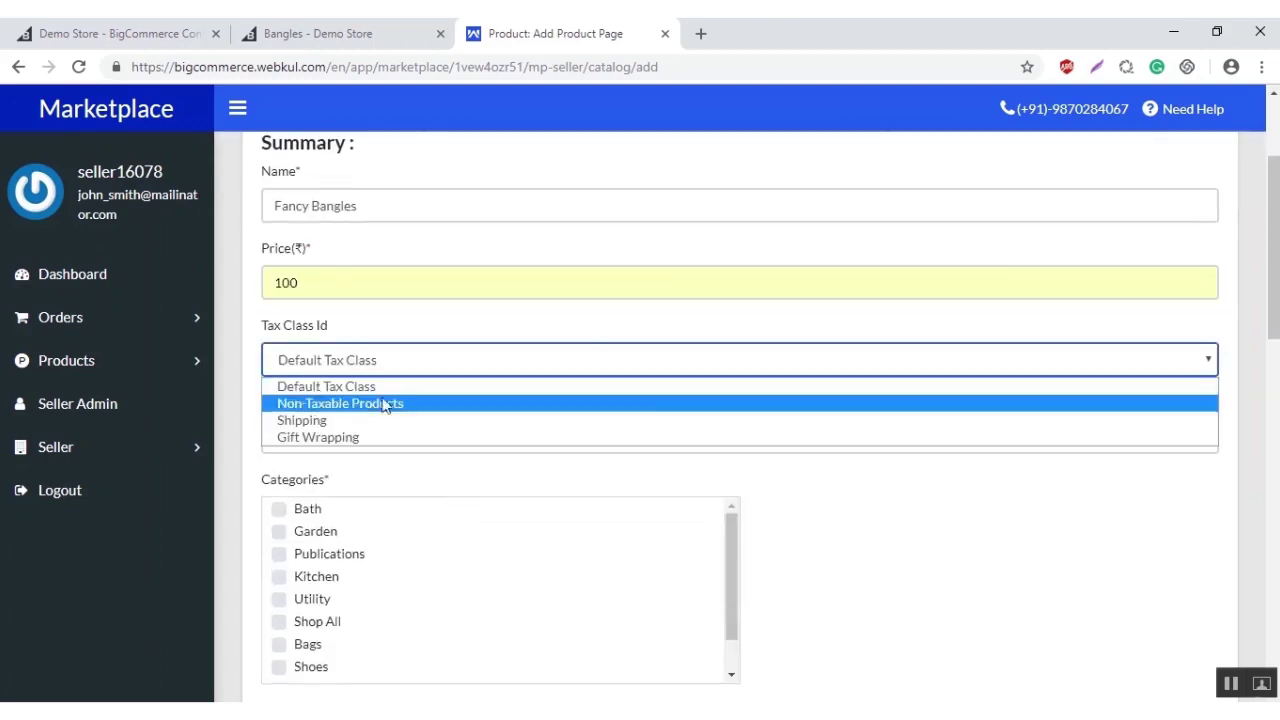
pyautogui.click(436, 326)
pyautogui.scroll(-1, 471, 433)
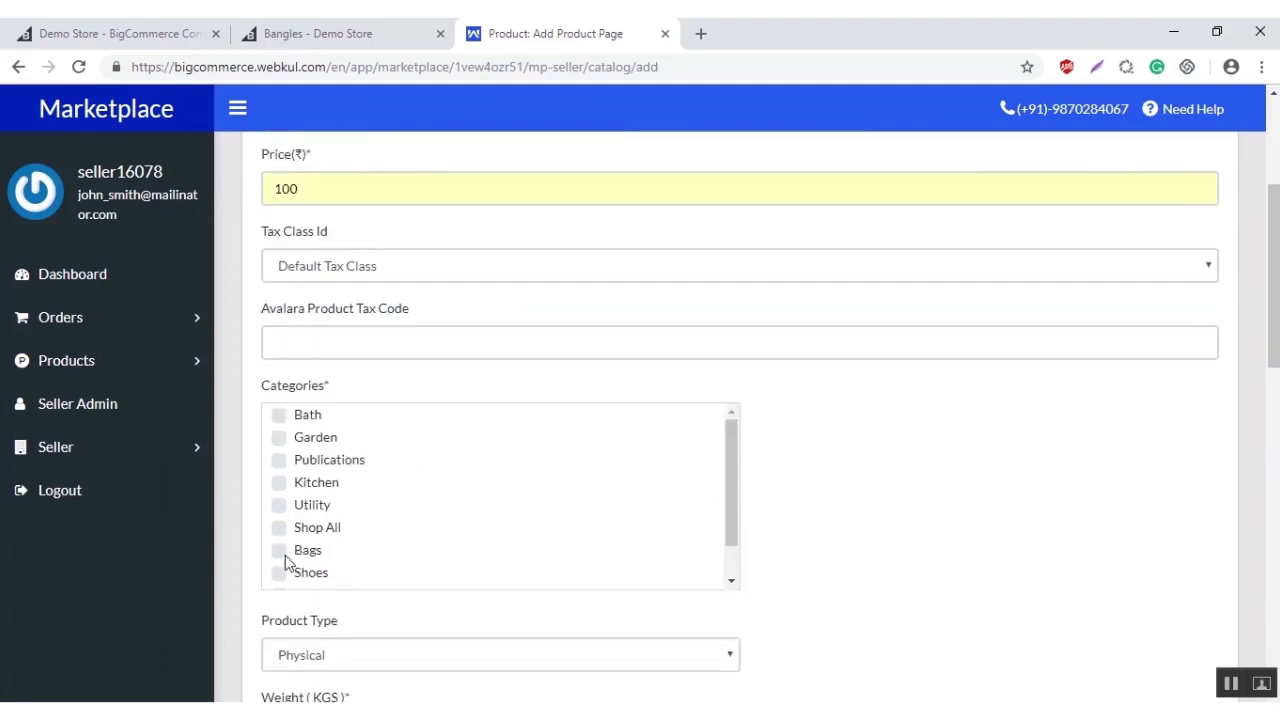
pyautogui.scroll(-1, 311, 525)
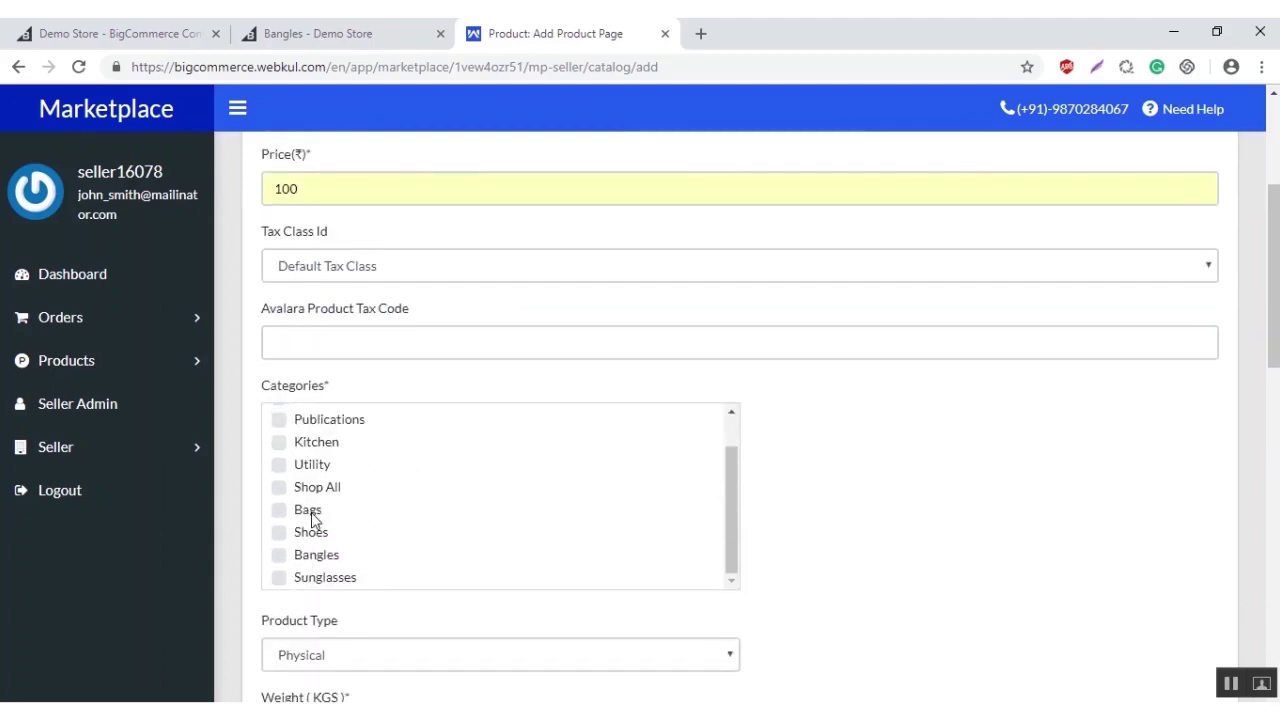
pyautogui.click(280, 557)
# Step: Keep Physical as the product type and set the product's weight to 0.3 kg
pyautogui.scroll(-3, 938, 436)
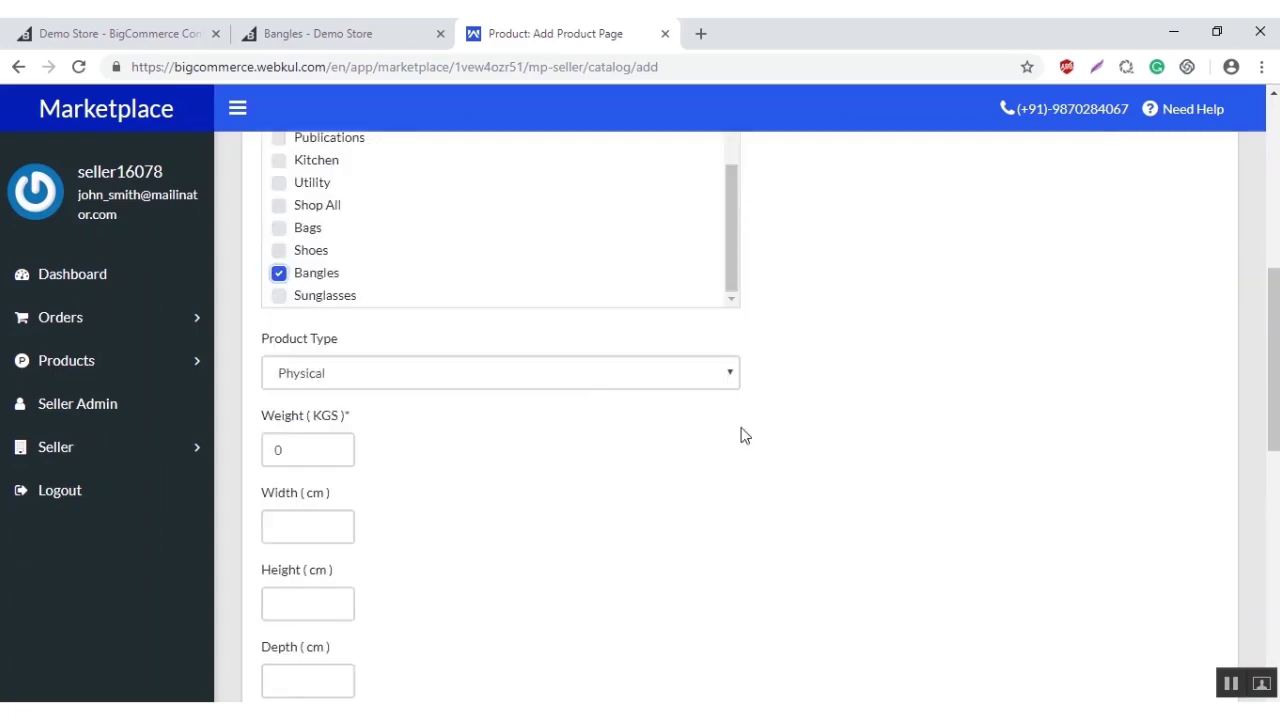
pyautogui.click(588, 380)
pyautogui.click(337, 399)
pyautogui.scroll(-3, 500, 474)
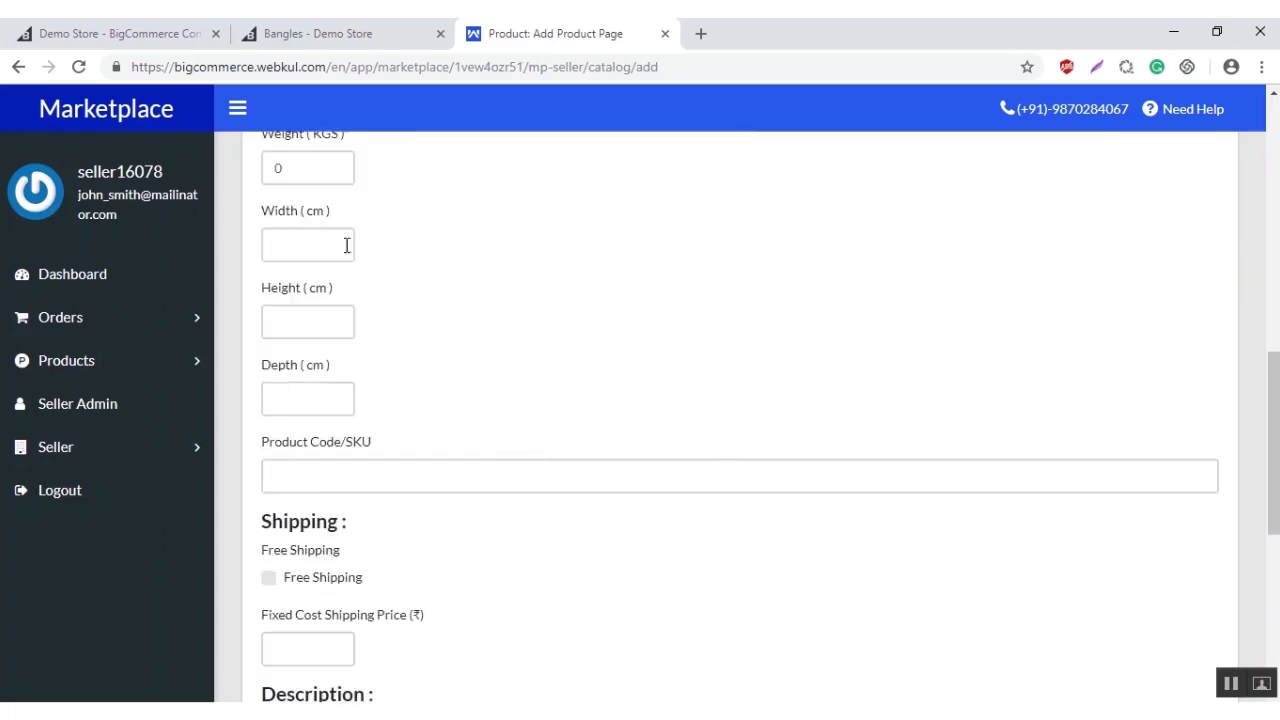
pyautogui.click(306, 173)
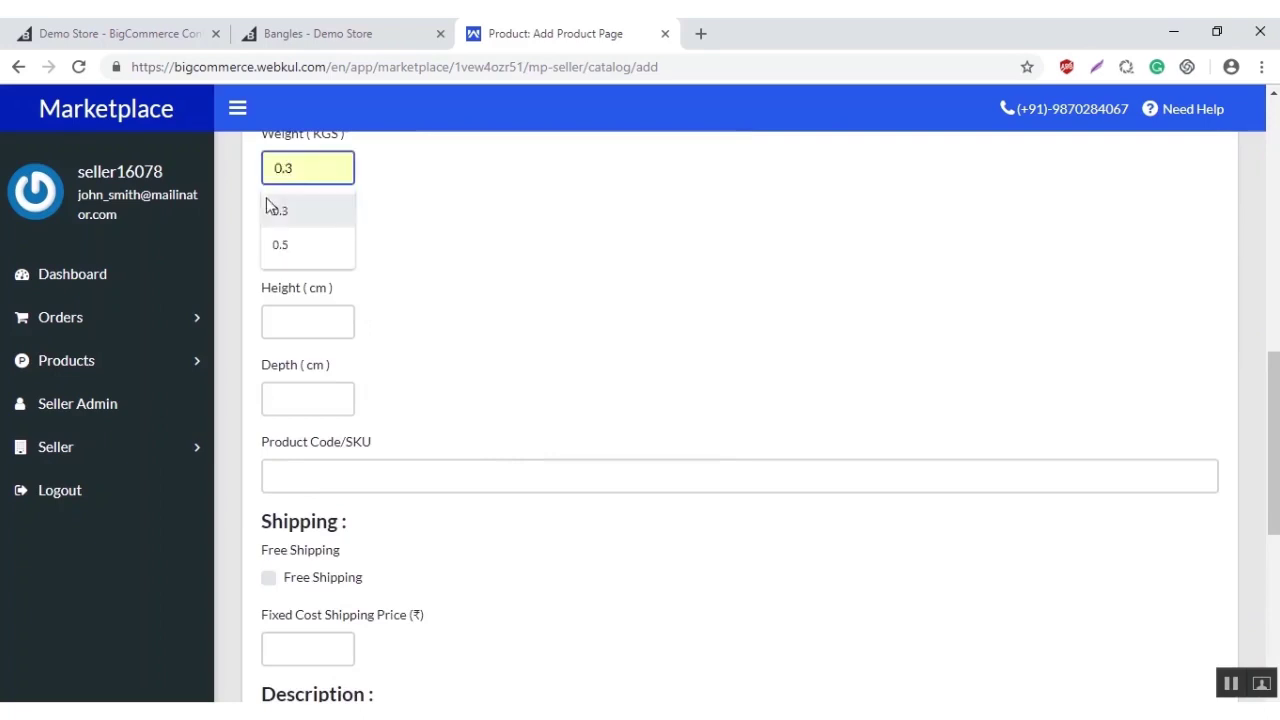
pyautogui.click(322, 222)
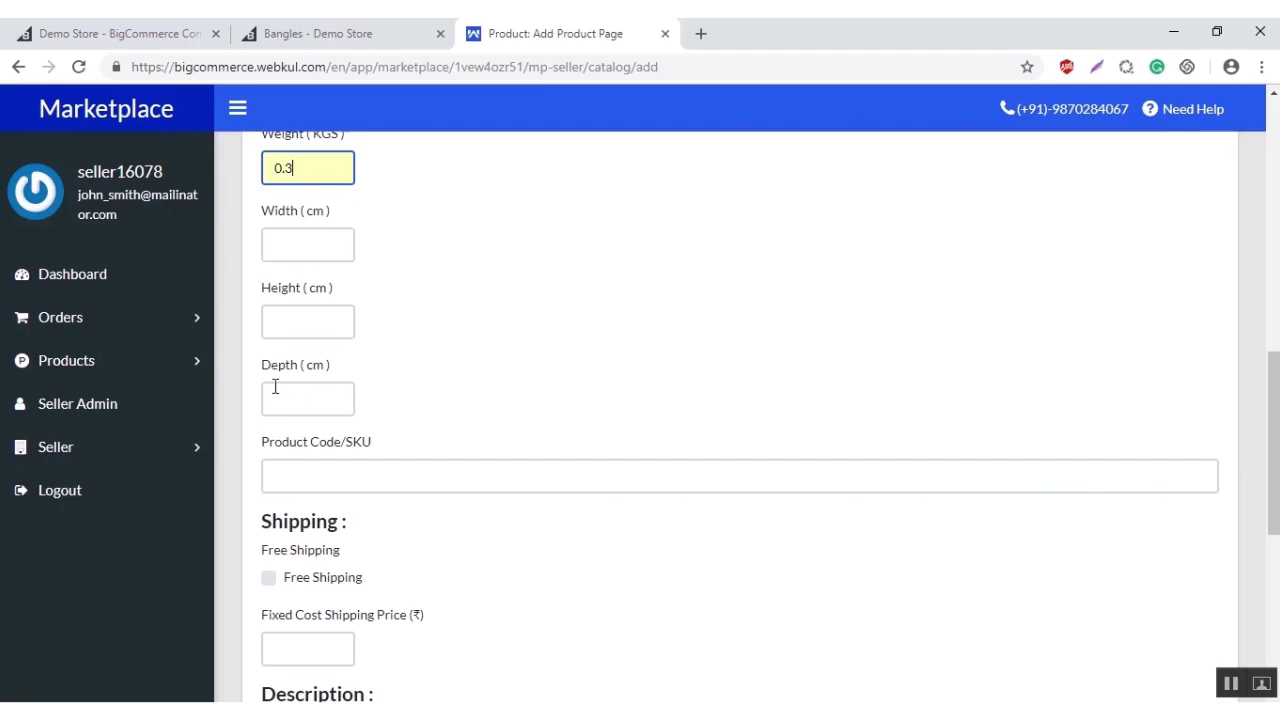
# Step: Set the new product's code/SKU to B02
pyautogui.scroll(-1, 482, 387)
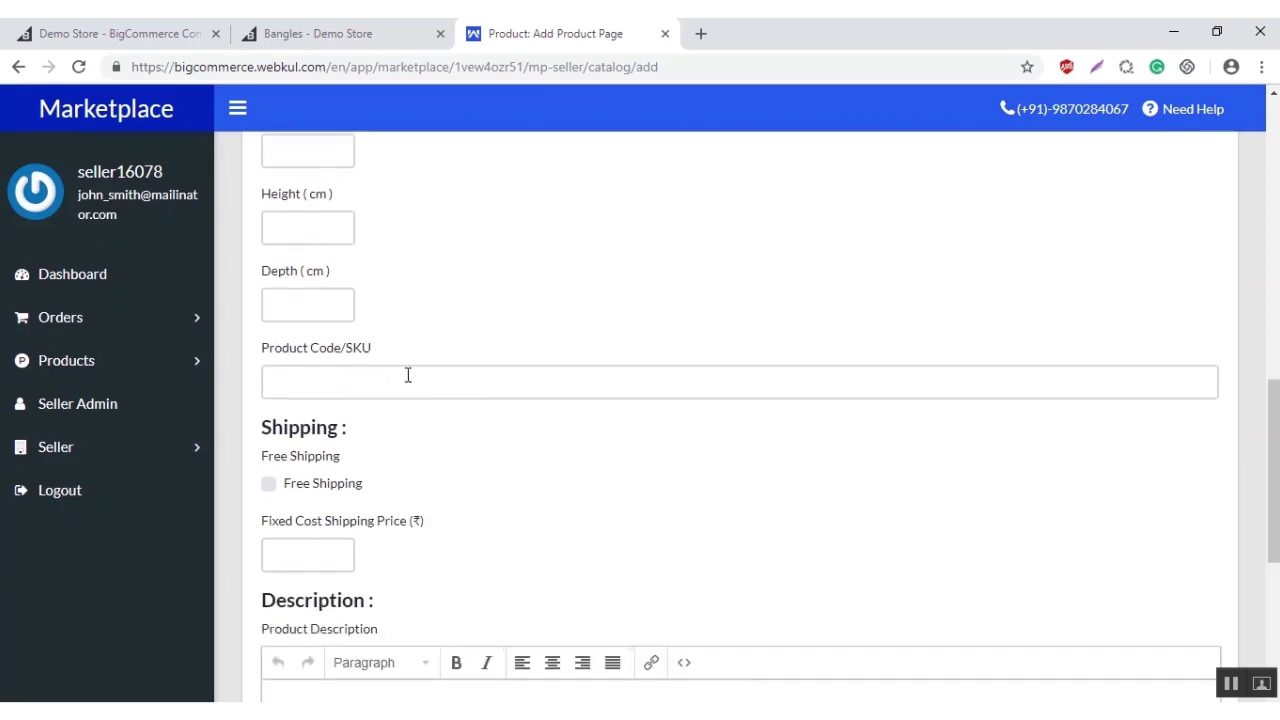
pyautogui.click(349, 377)
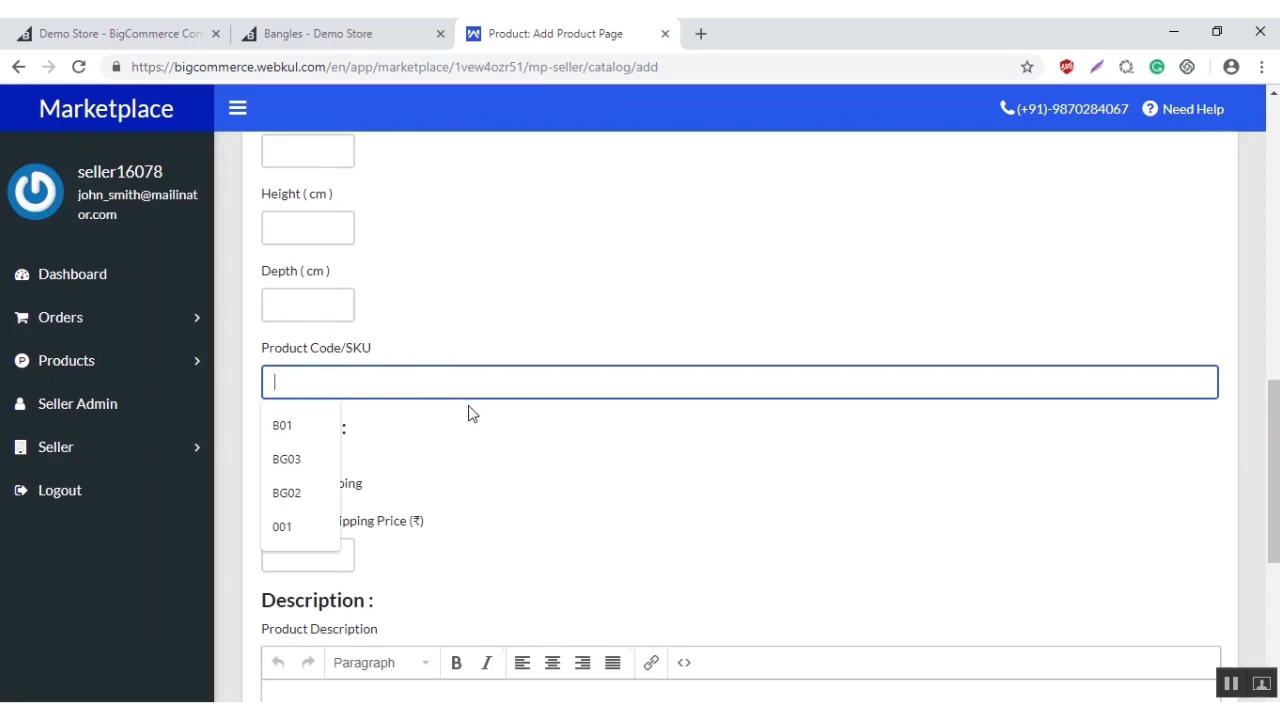
pyautogui.write('B')
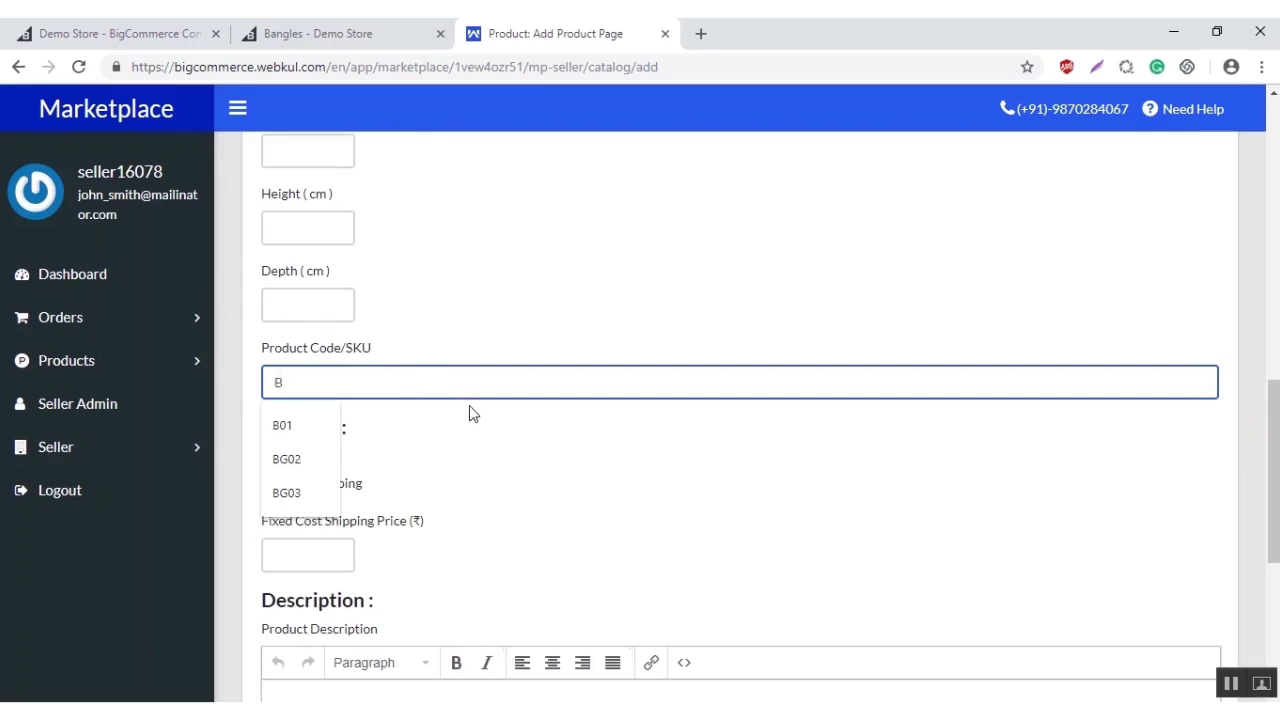
pyautogui.write('02')
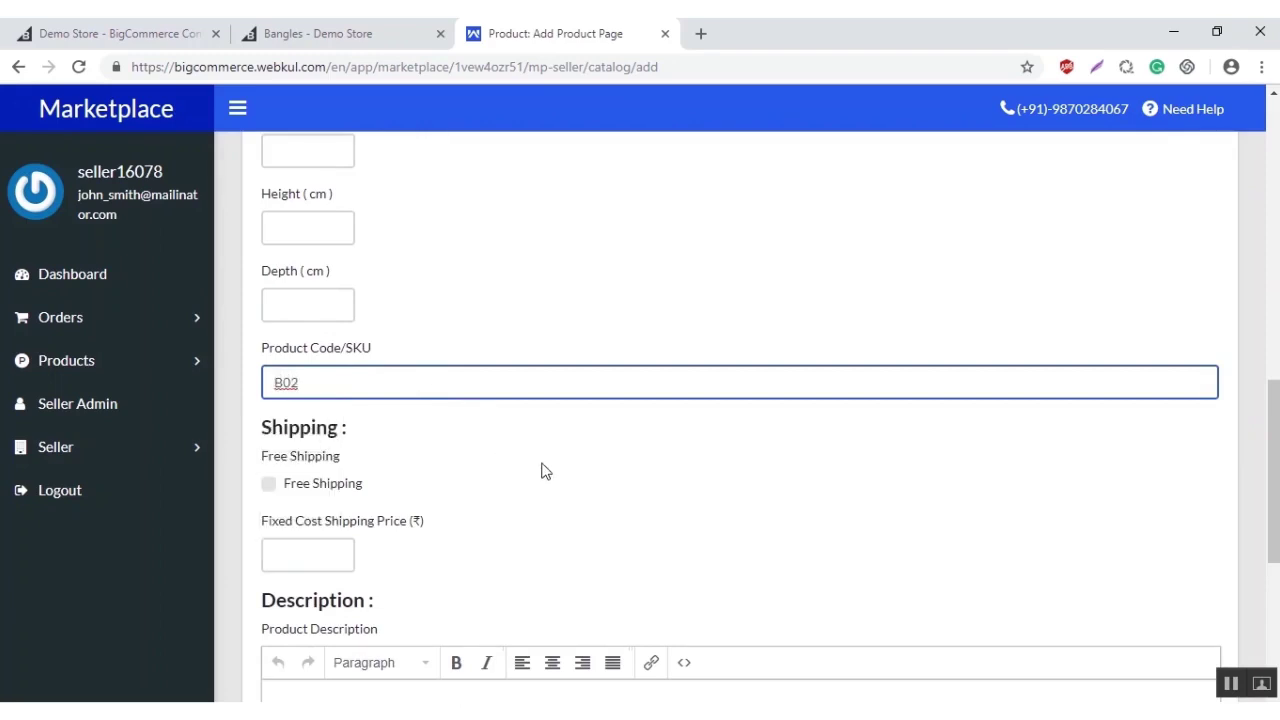
pyautogui.scroll(-2, 543, 472)
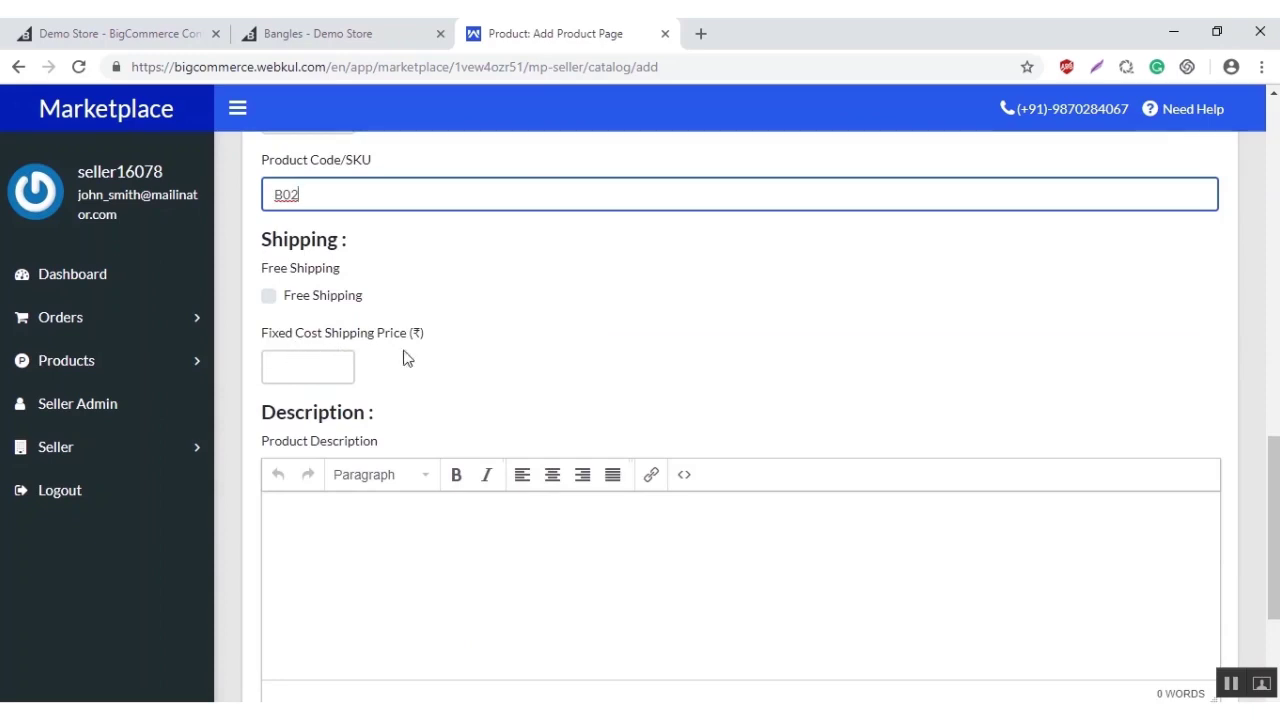
# Step: Leave the product's availability as Available and create the product
pyautogui.scroll(-2, 451, 410)
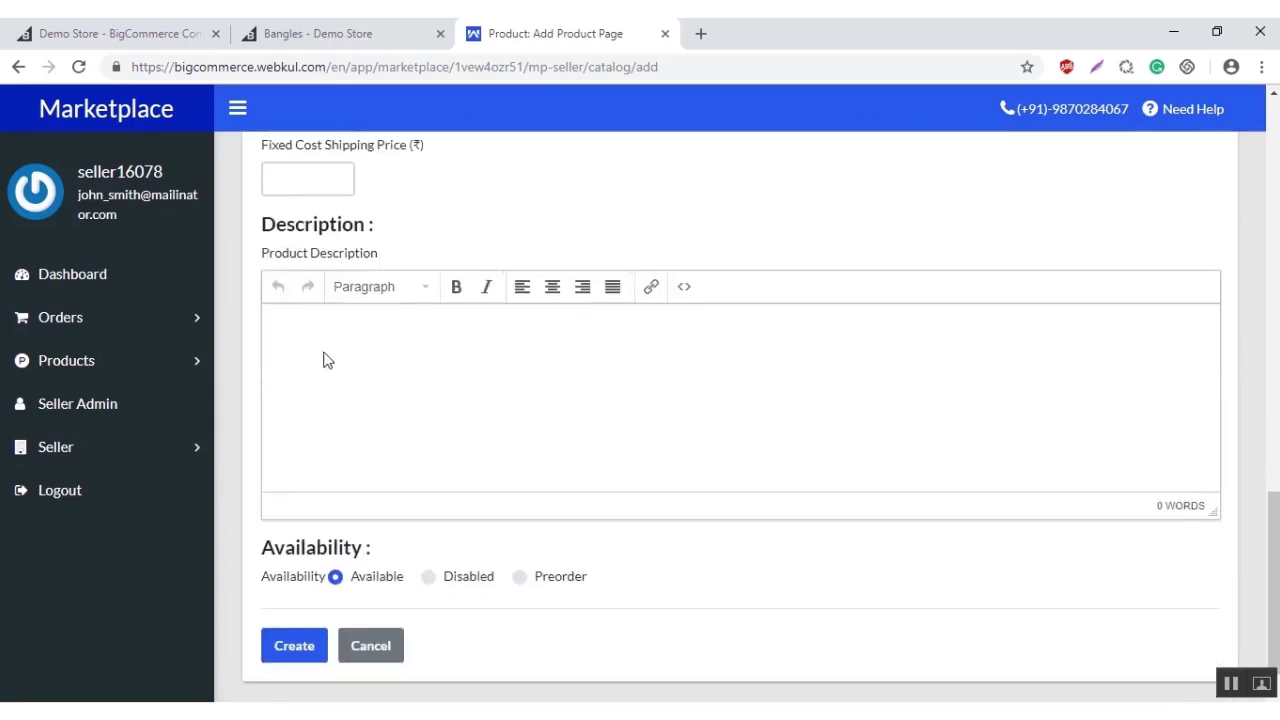
pyautogui.scroll(-1, 455, 398)
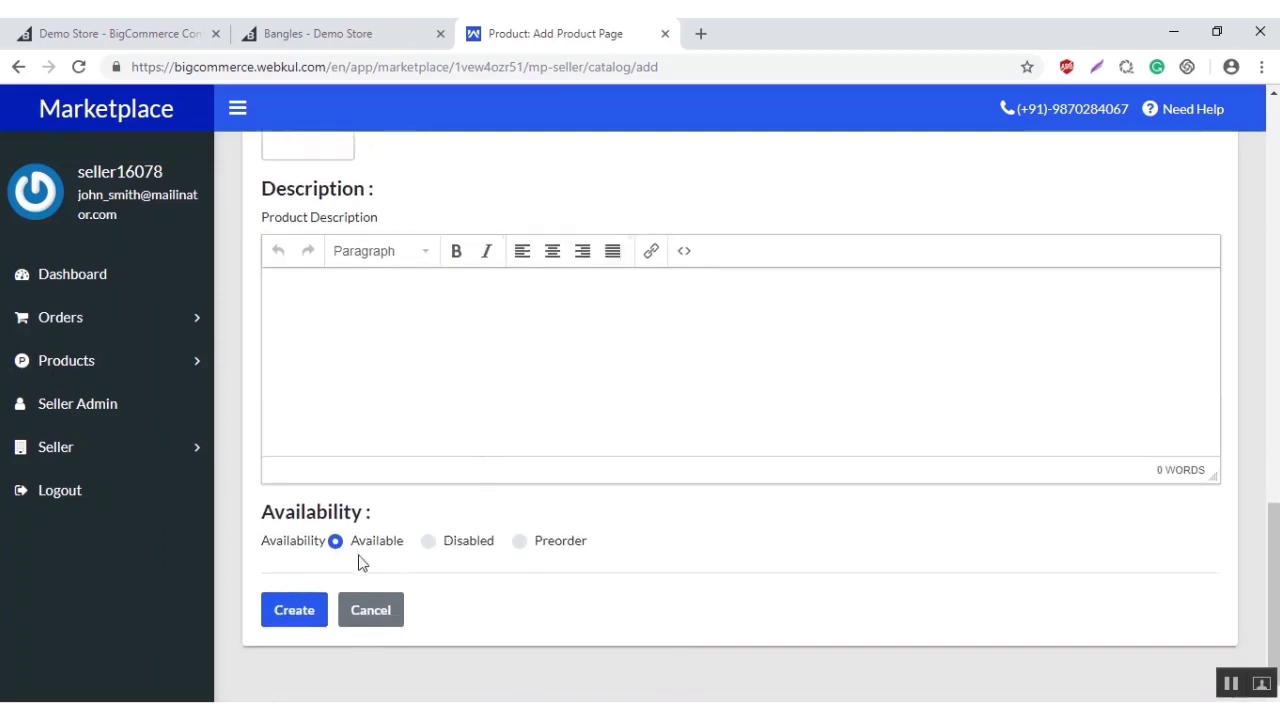
pyautogui.click(294, 612)
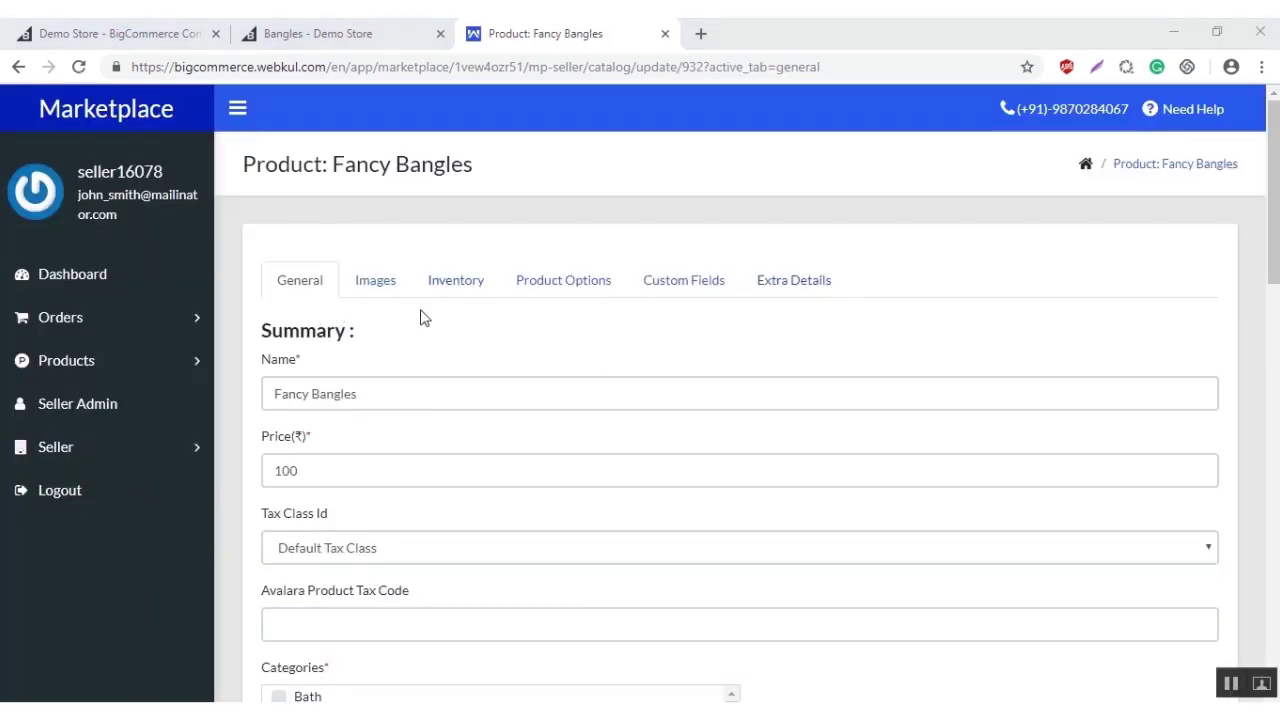
# Step: Add image file 6 from the bangles folder to the Fancy Bangles product's images
pyautogui.scroll(-2, 506, 360)
pyautogui.scroll(2, 471, 368)
pyautogui.click(373, 278)
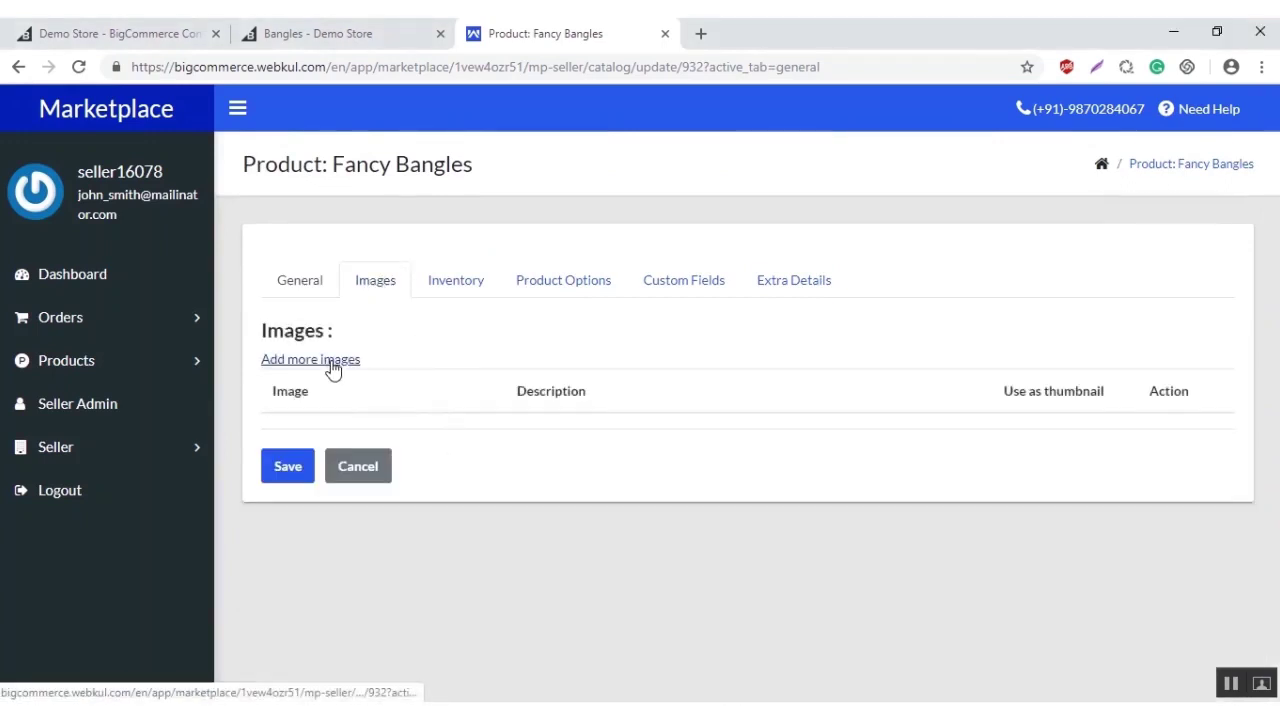
pyautogui.click(333, 360)
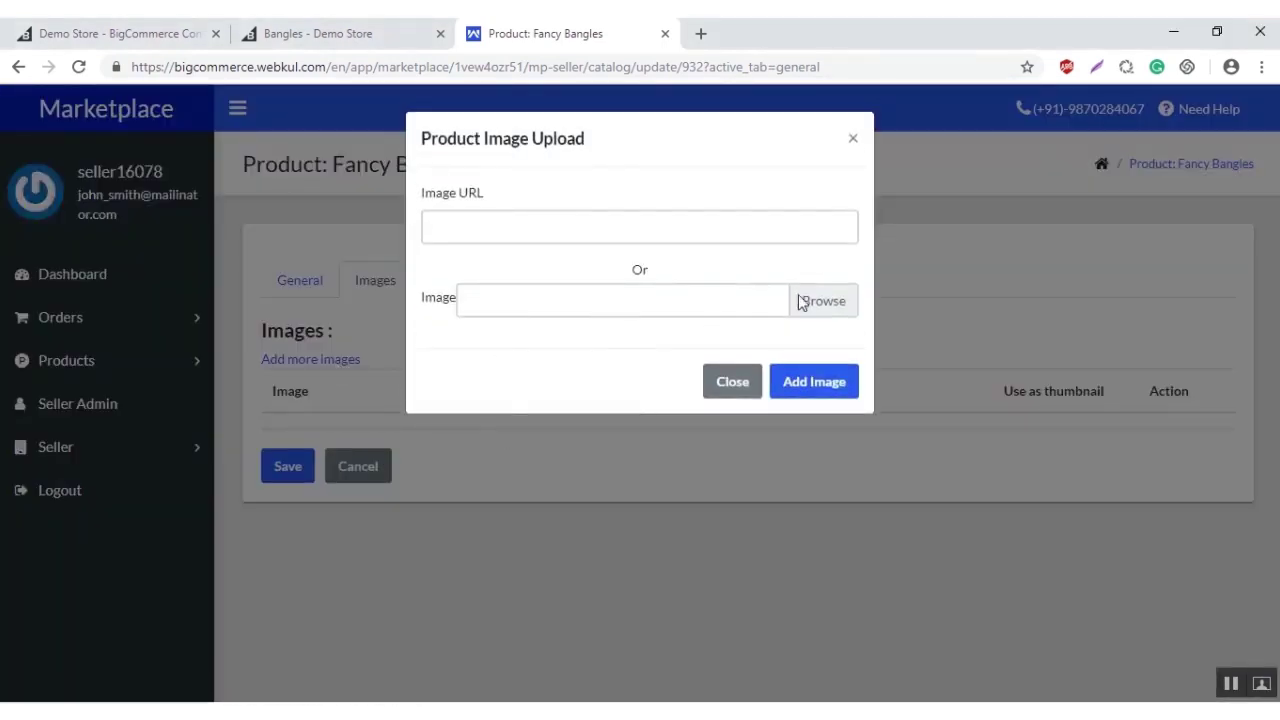
pyautogui.click(818, 305)
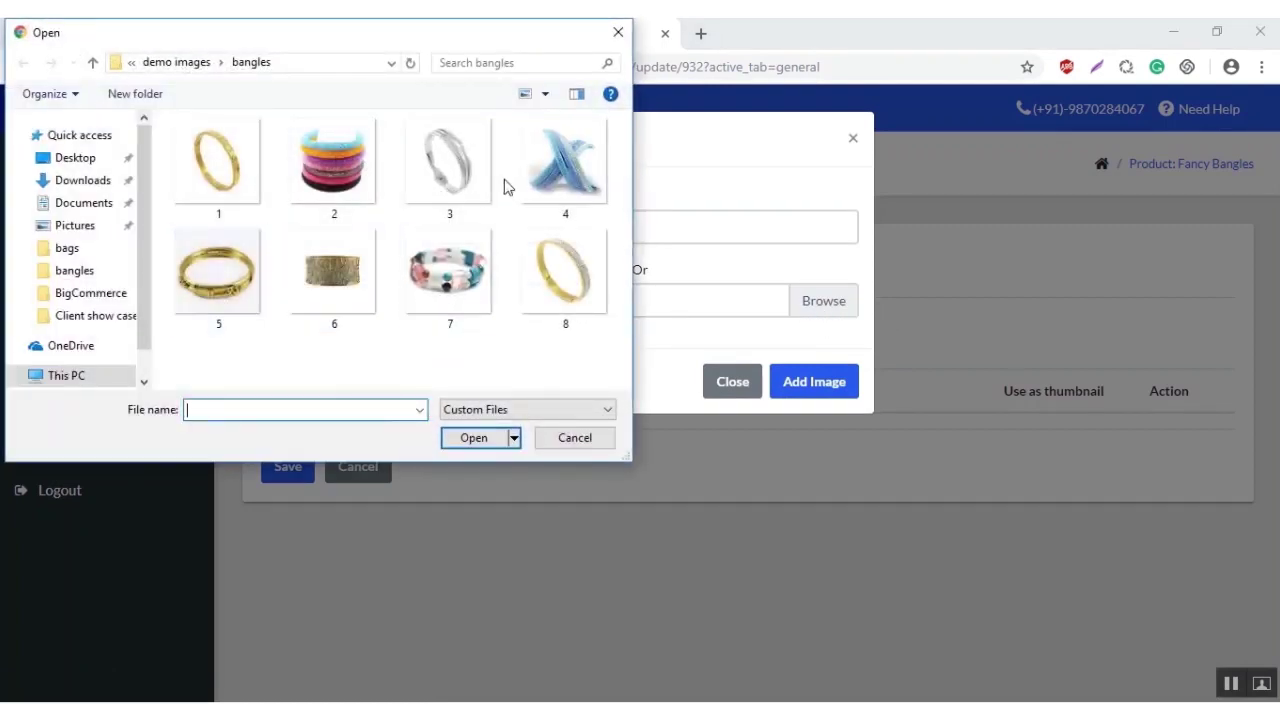
pyautogui.click(322, 287)
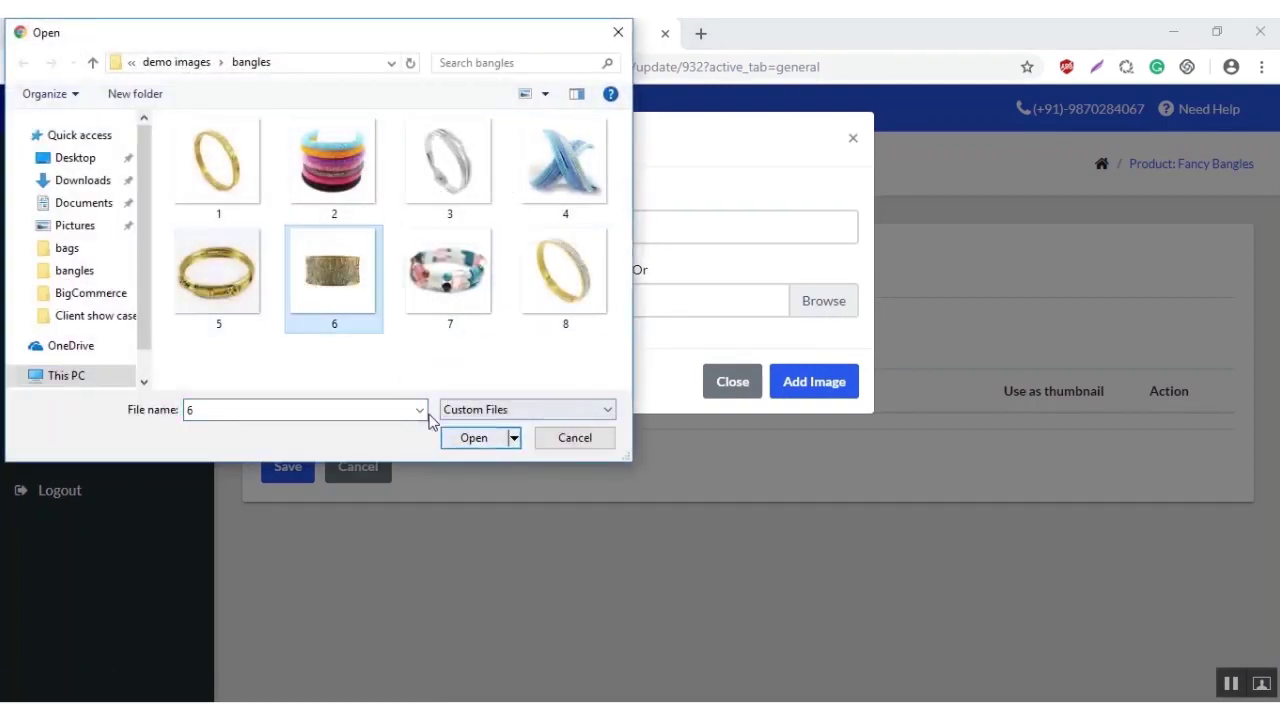
pyautogui.click(476, 440)
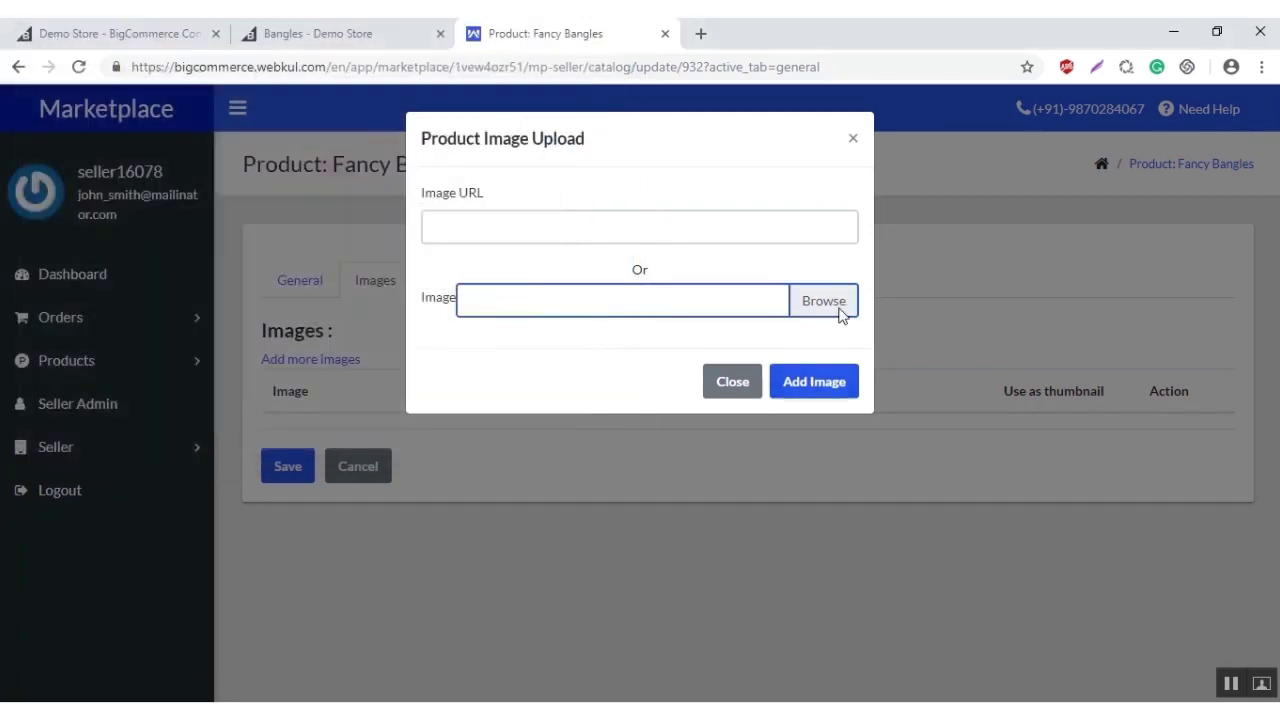
pyautogui.click(797, 385)
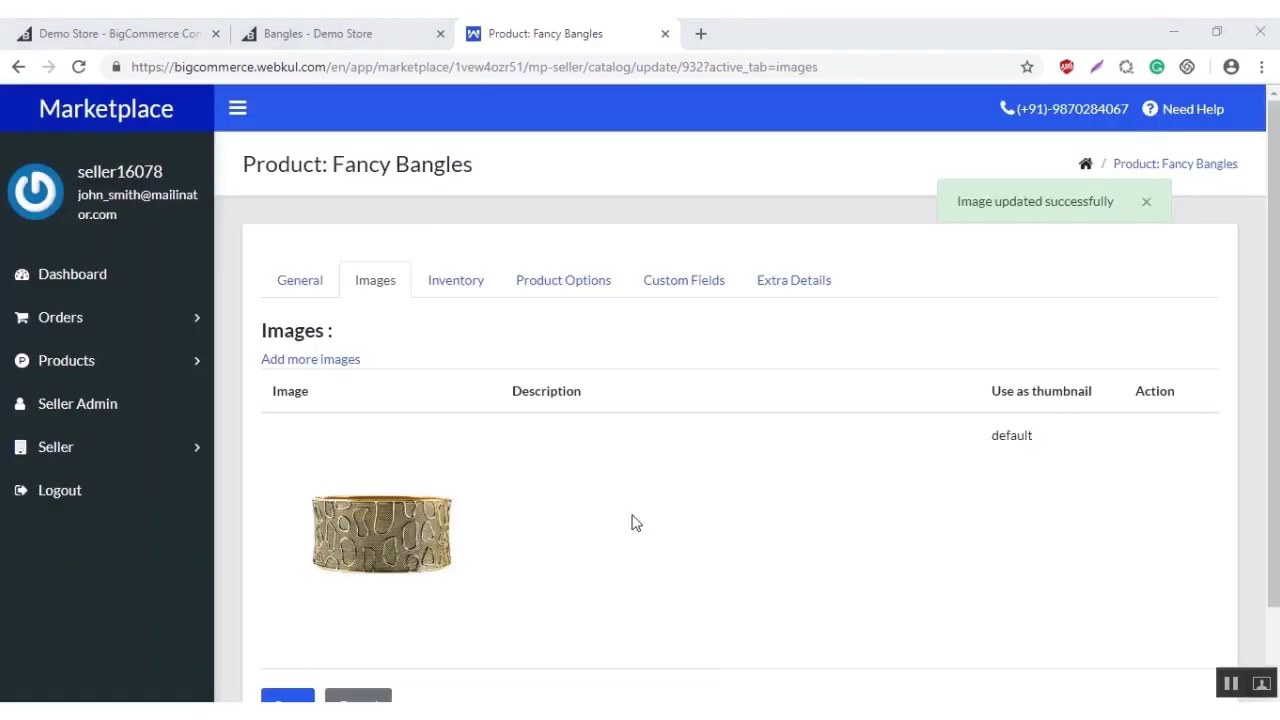
# Step: Check the product's inventory tracking settings and assign the Apparel option set to its product options
pyautogui.click(452, 288)
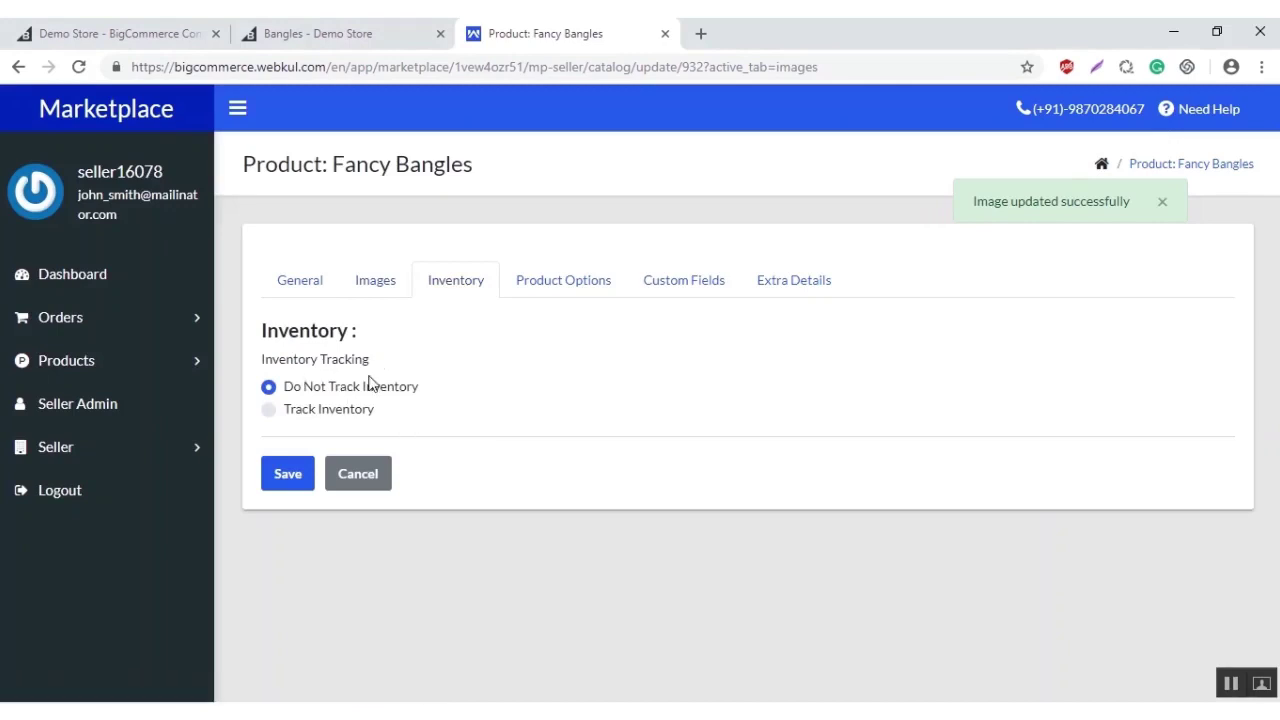
pyautogui.click(566, 290)
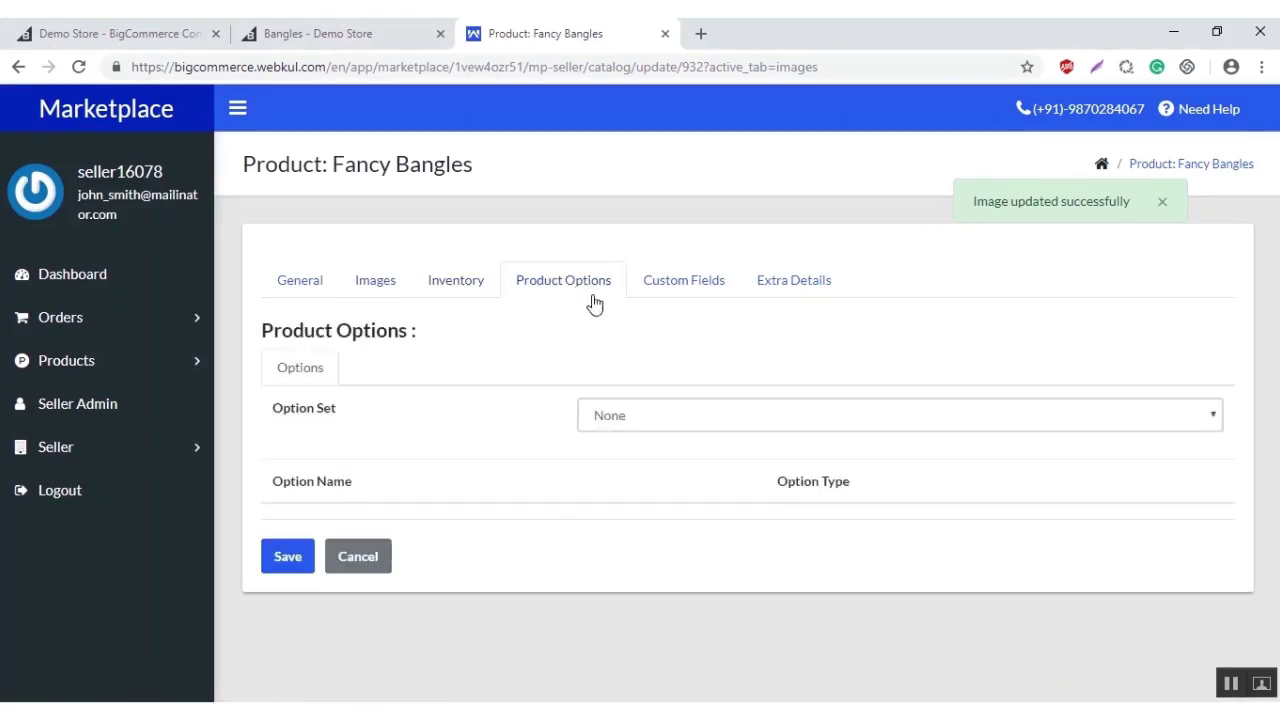
pyautogui.click(688, 422)
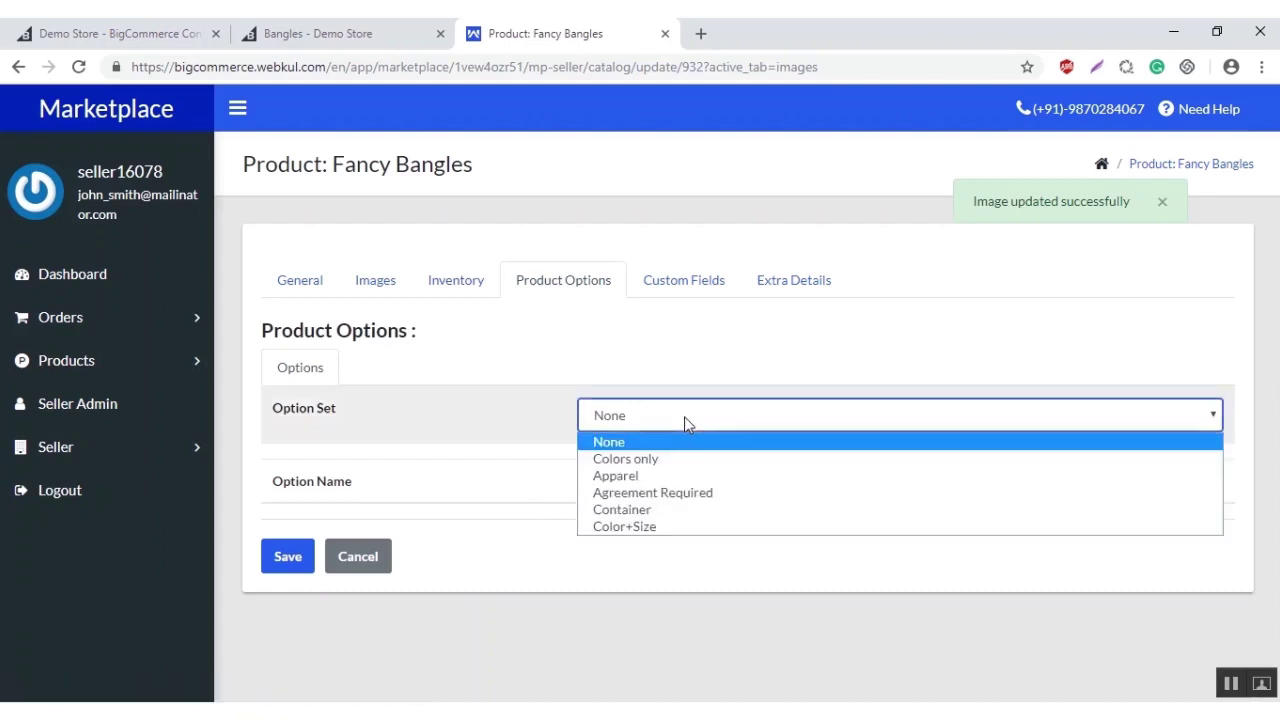
pyautogui.click(630, 478)
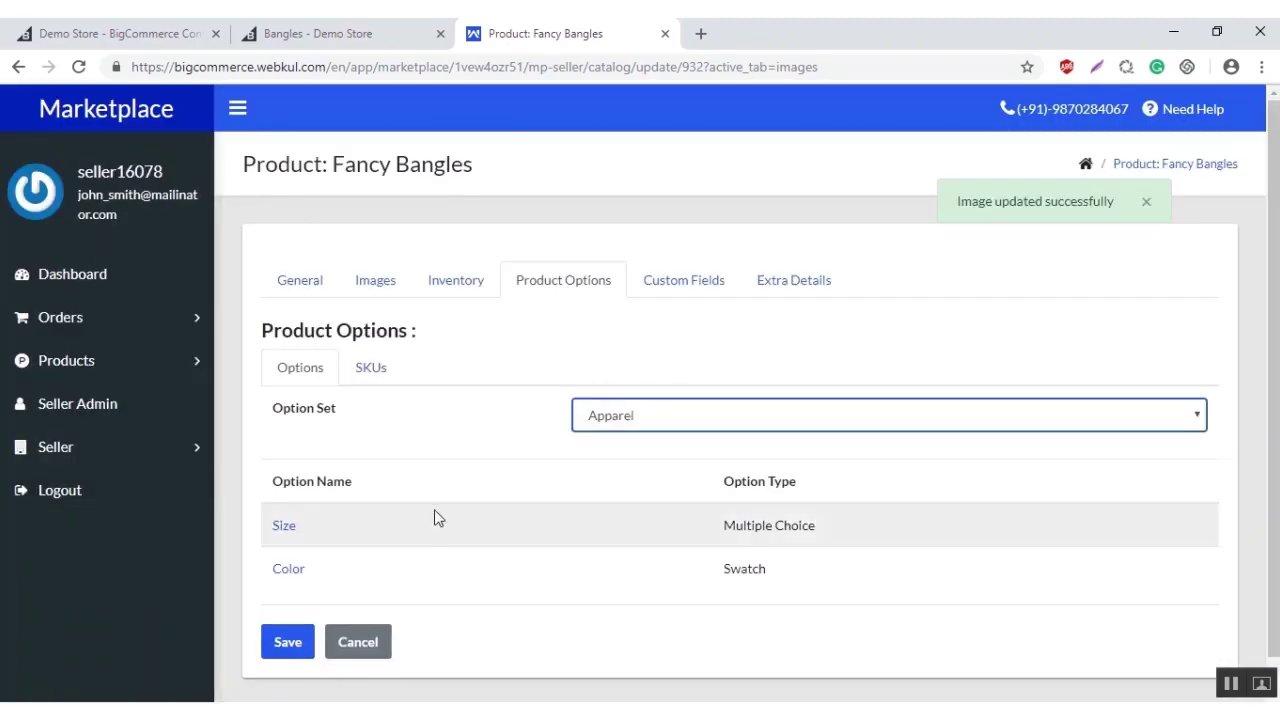
pyautogui.scroll(-1, 435, 517)
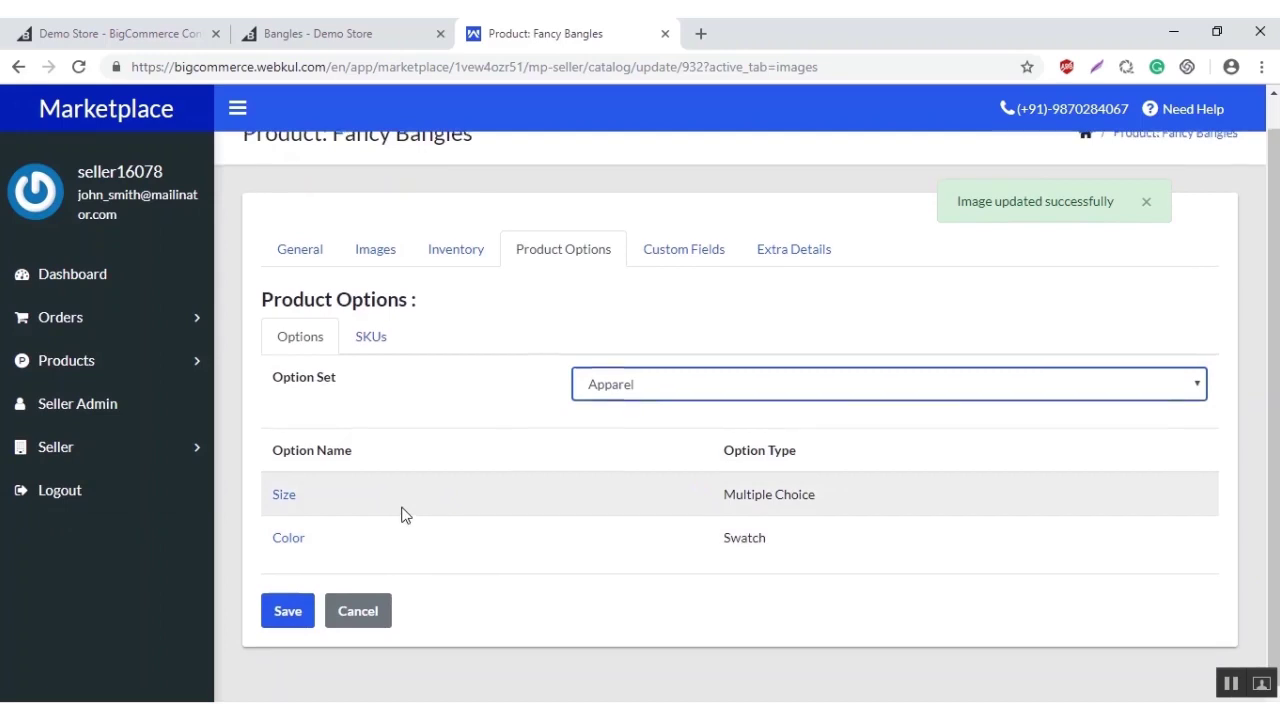
pyautogui.scroll(1, 400, 510)
# Step: Start a new SKU for the product with the code sk01 and a price of 100
pyautogui.click(368, 369)
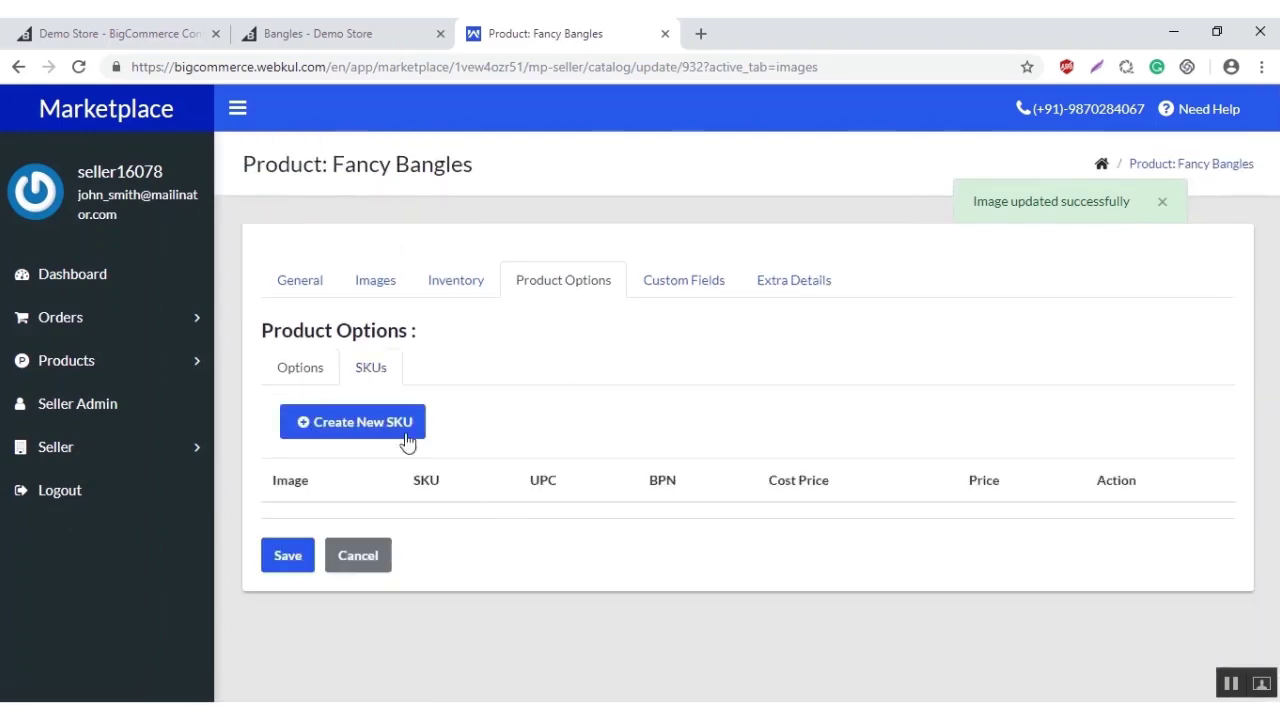
pyautogui.click(374, 423)
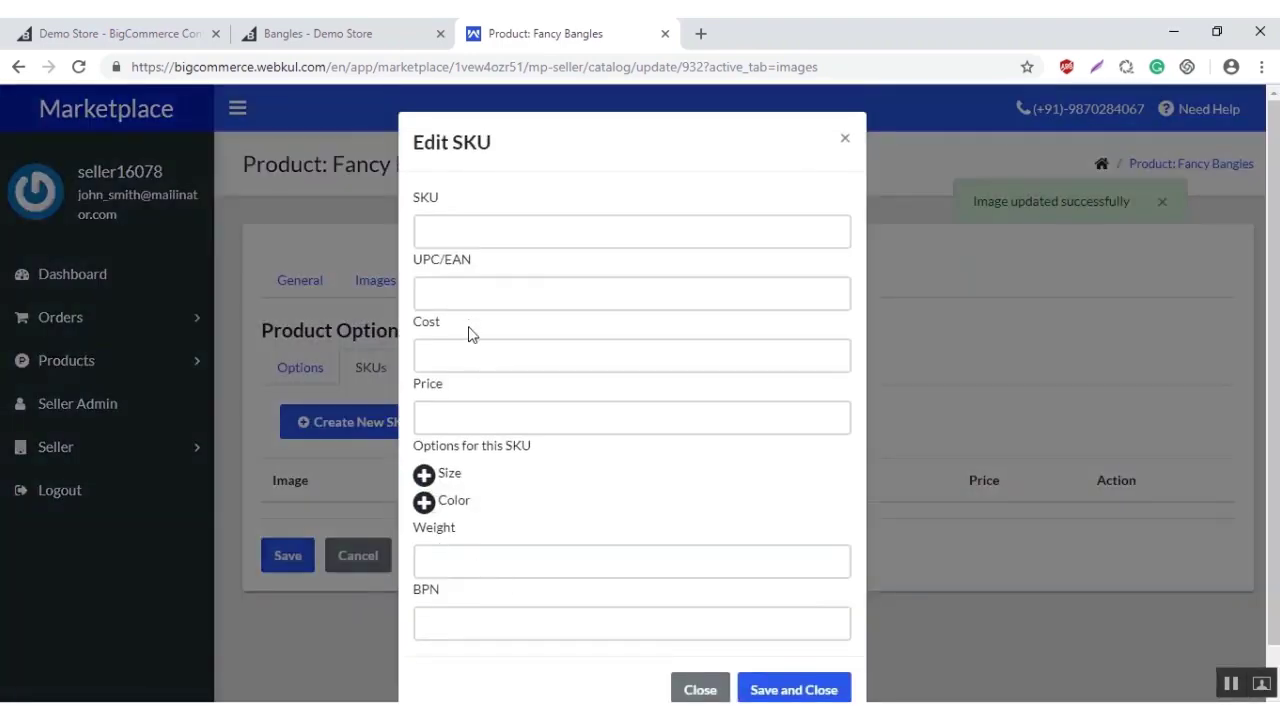
pyautogui.click(455, 232)
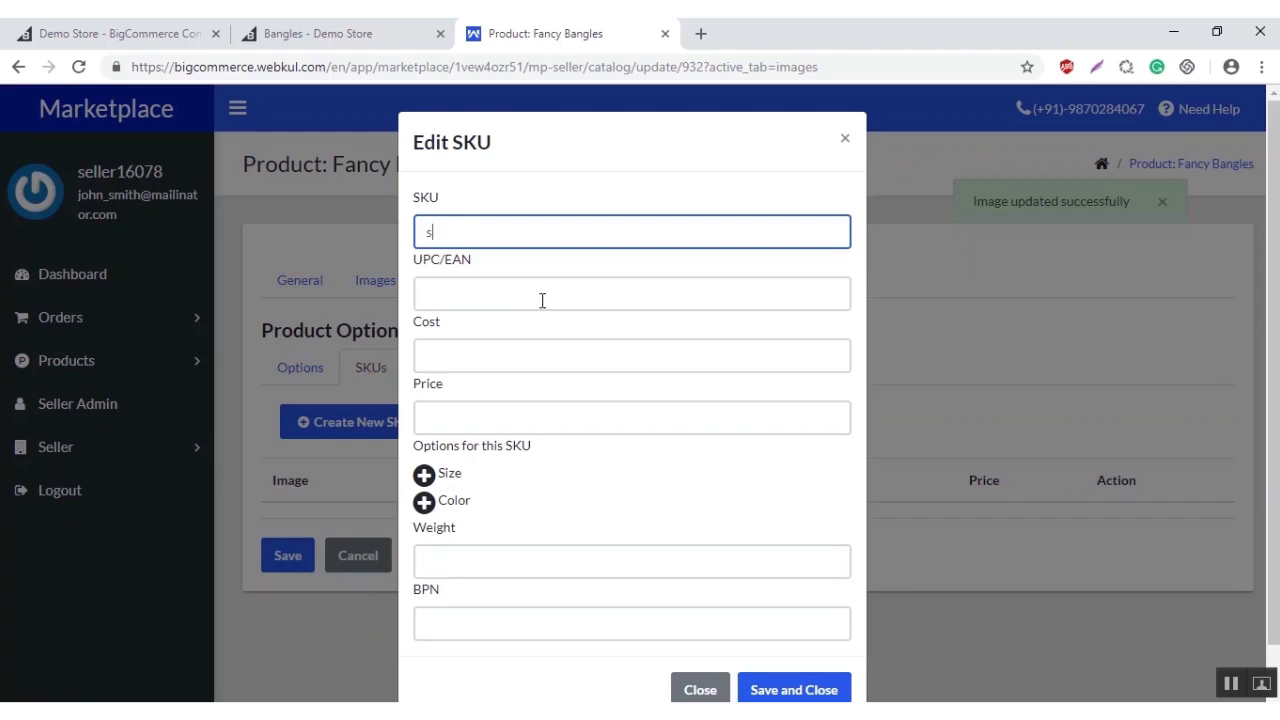
pyautogui.click(458, 430)
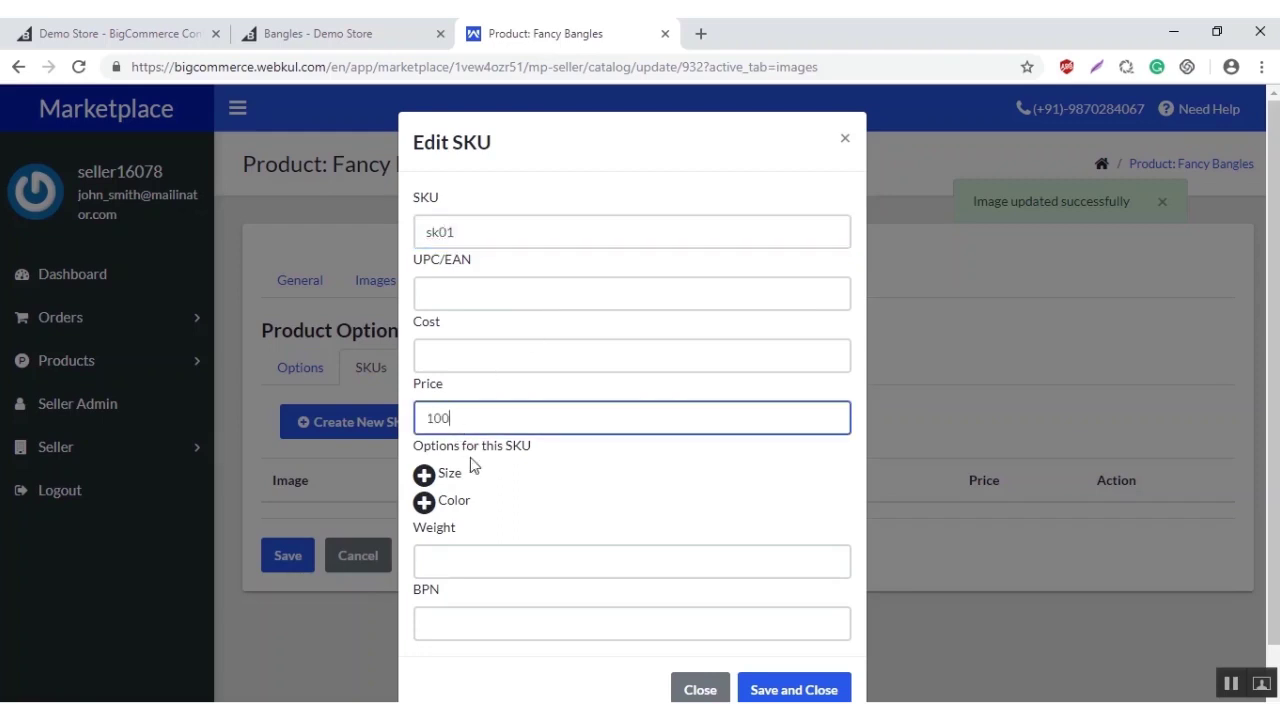
pyautogui.write('100')
# Step: Assign size S and the color Silver to the new SKU
pyautogui.click(424, 475)
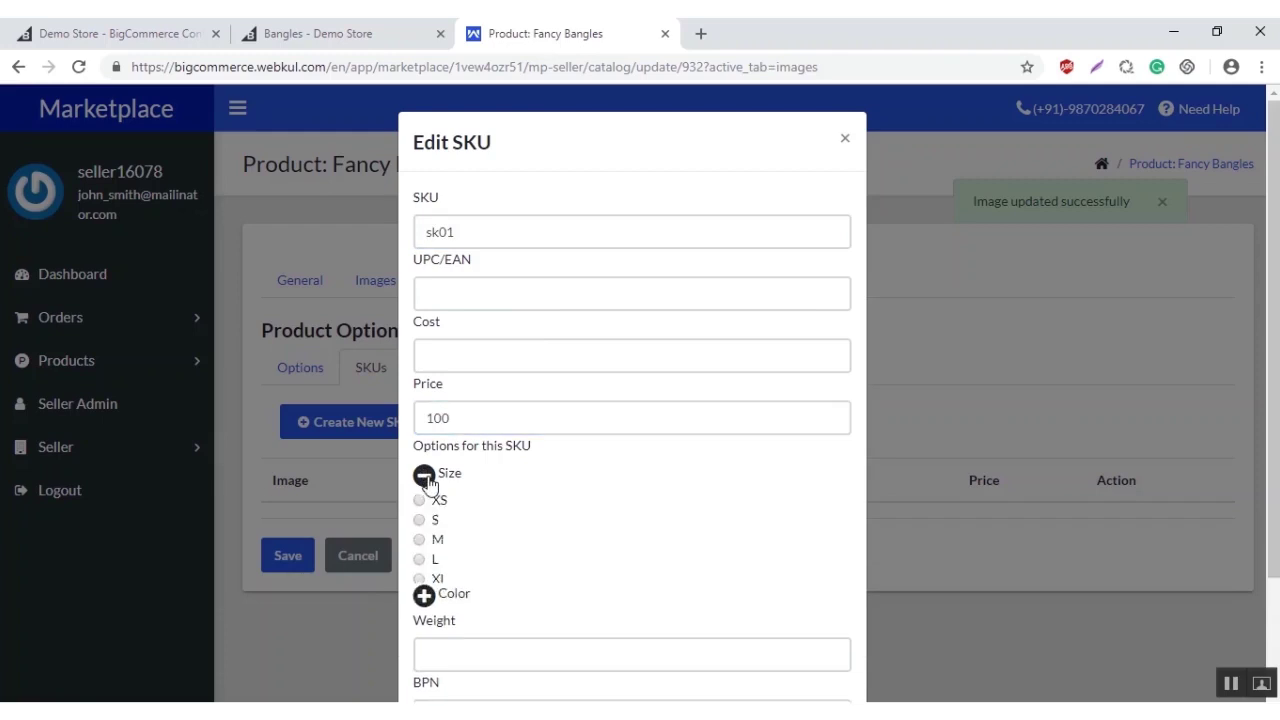
pyautogui.click(419, 520)
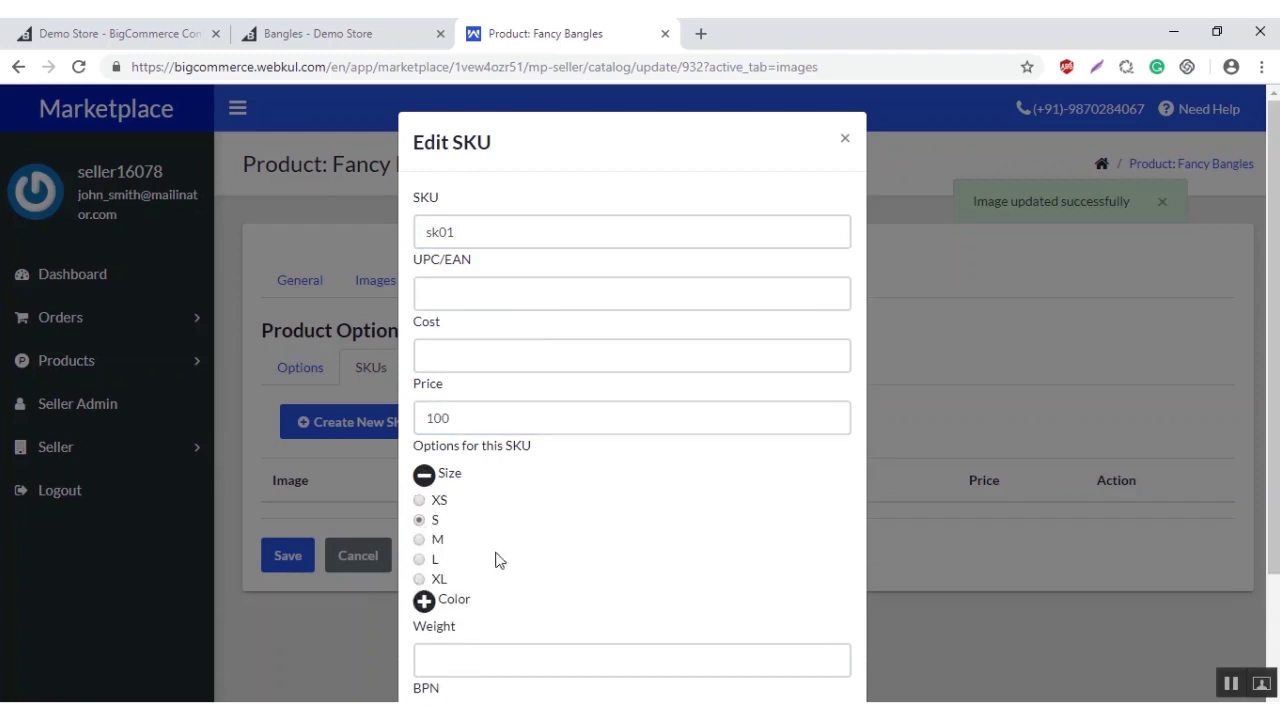
pyautogui.click(424, 600)
pyautogui.click(419, 627)
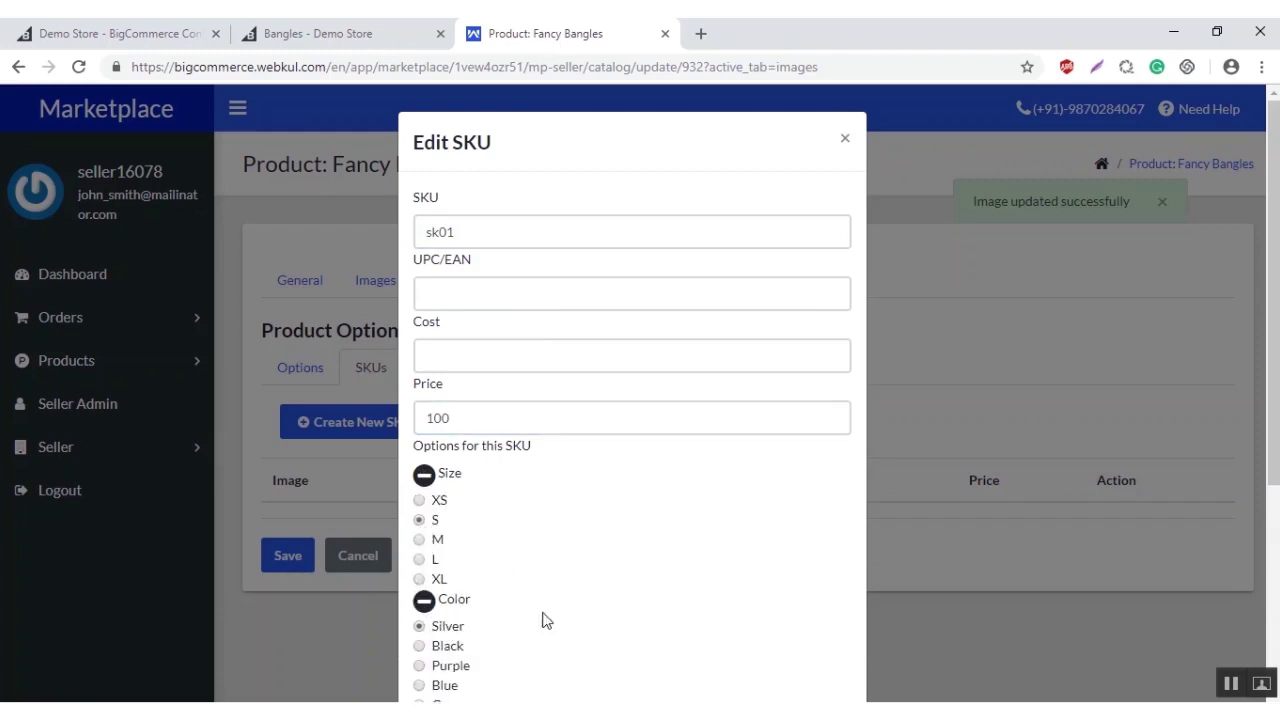
# Step: Set the SKU's weight to .3 and save the SKU
pyautogui.scroll(-2, 723, 403)
pyautogui.scroll(-2, 723, 403)
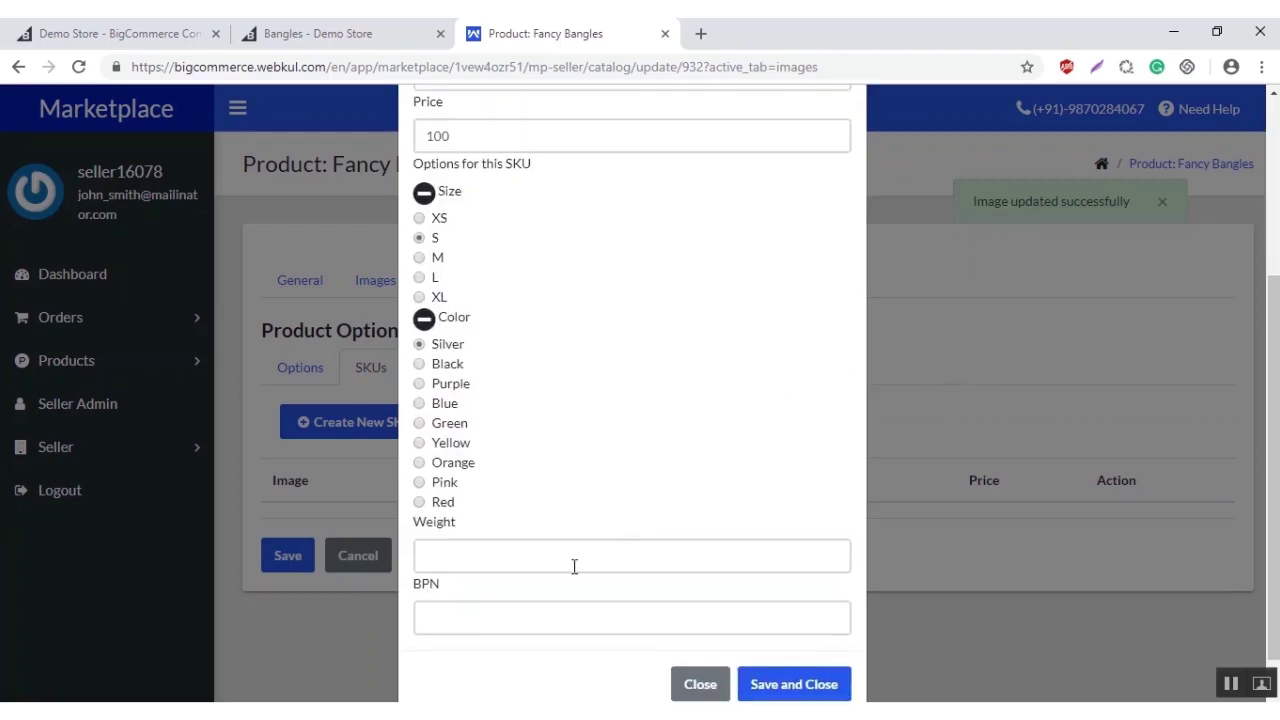
pyautogui.click(472, 558)
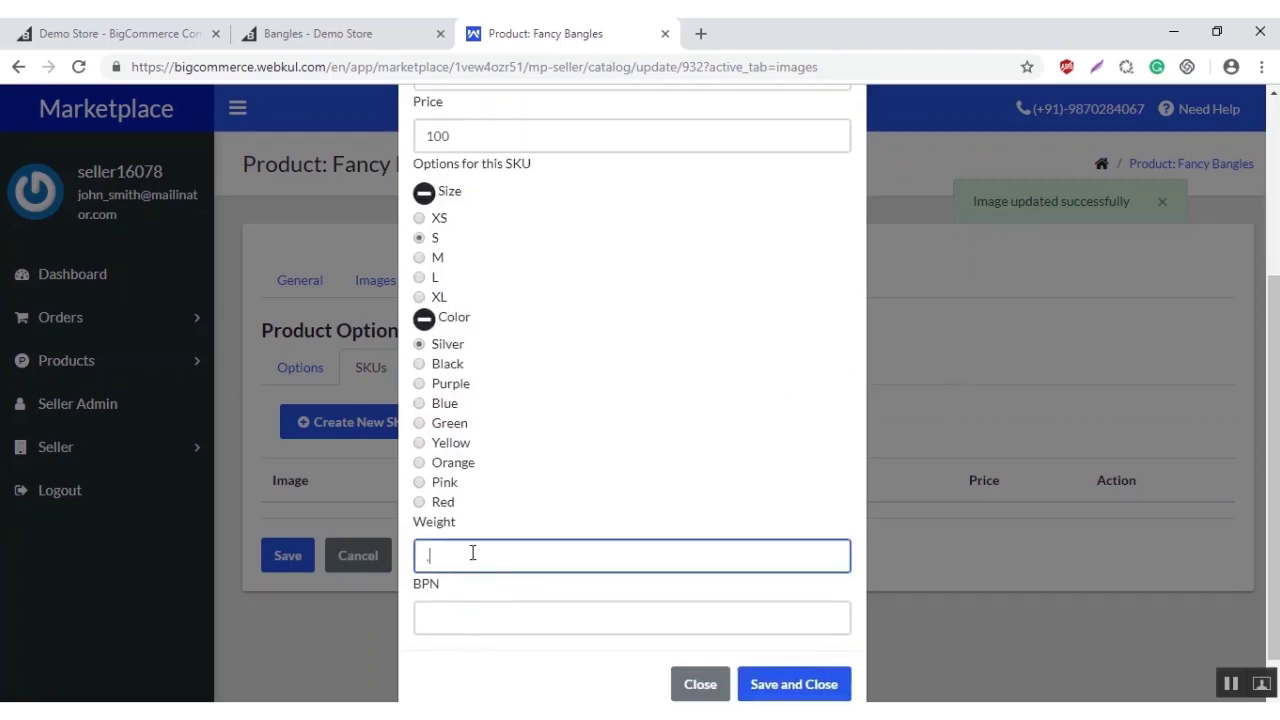
pyautogui.scroll(-1, 600, 570)
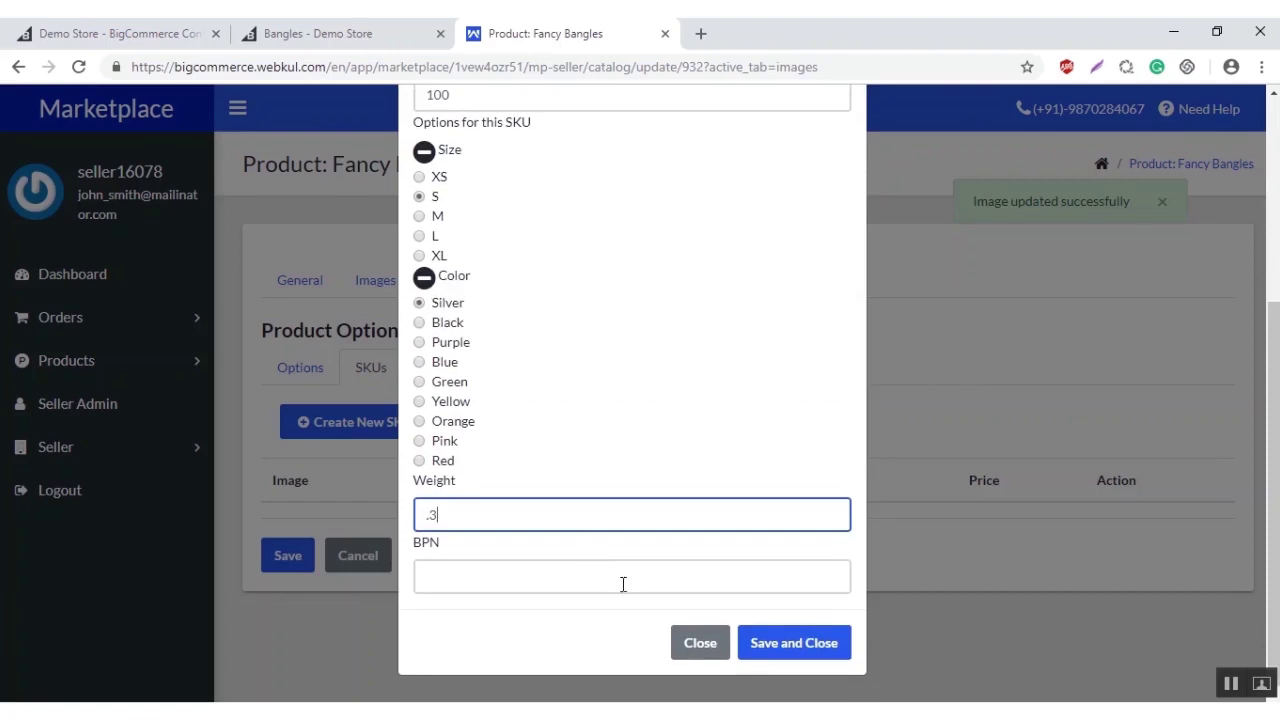
pyautogui.click(815, 642)
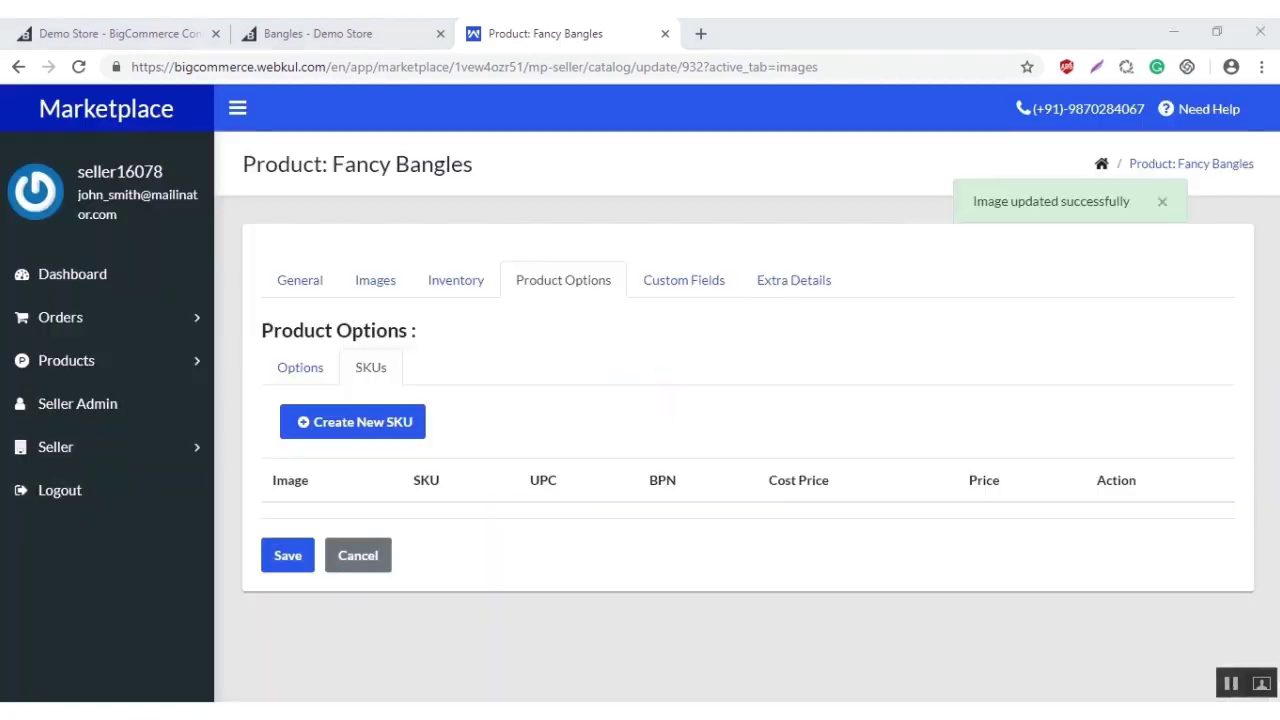
# Step: Add a custom field named COD with the value yes to the product and save it
pyautogui.click(662, 281)
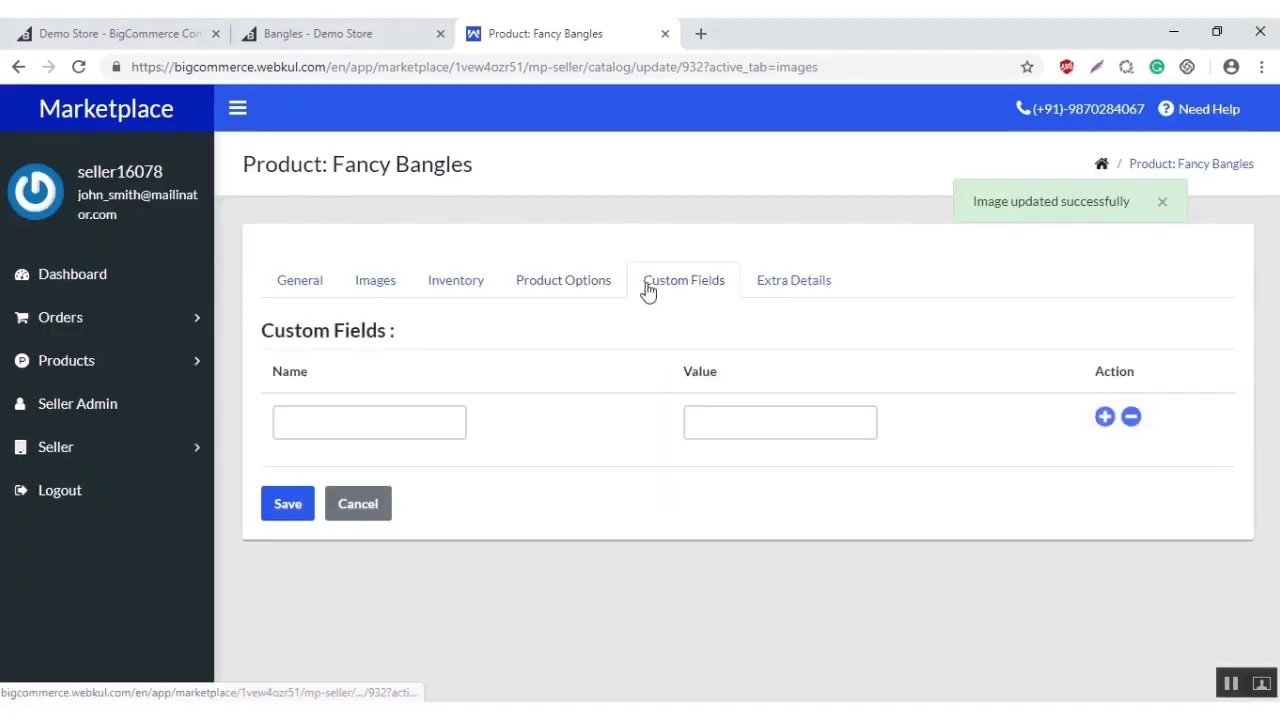
pyautogui.click(346, 426)
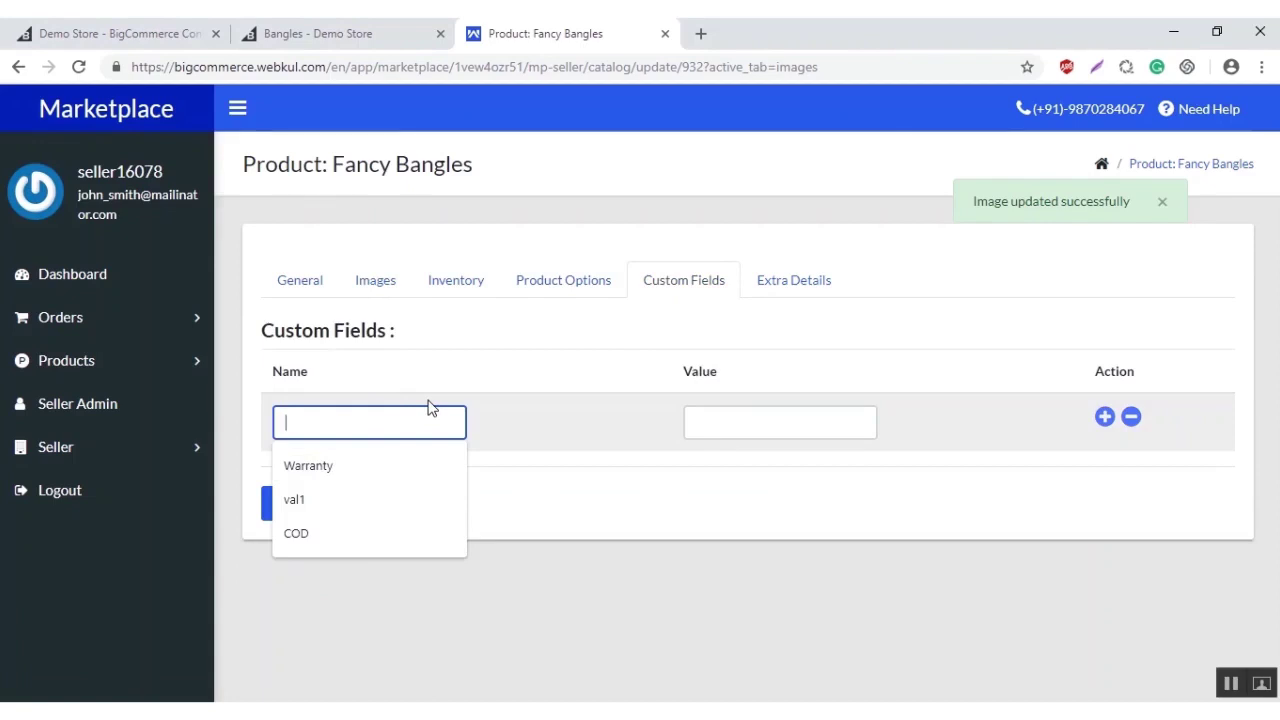
pyautogui.write('COD')
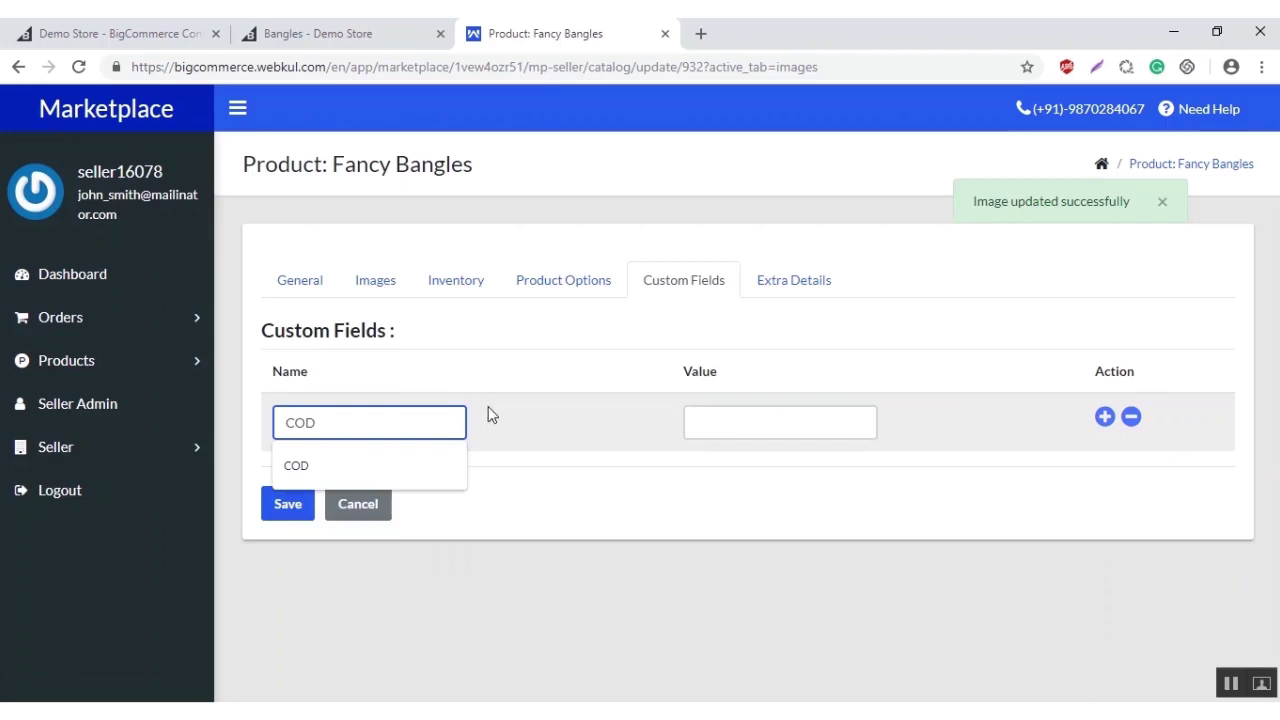
pyautogui.click(386, 466)
pyautogui.click(714, 420)
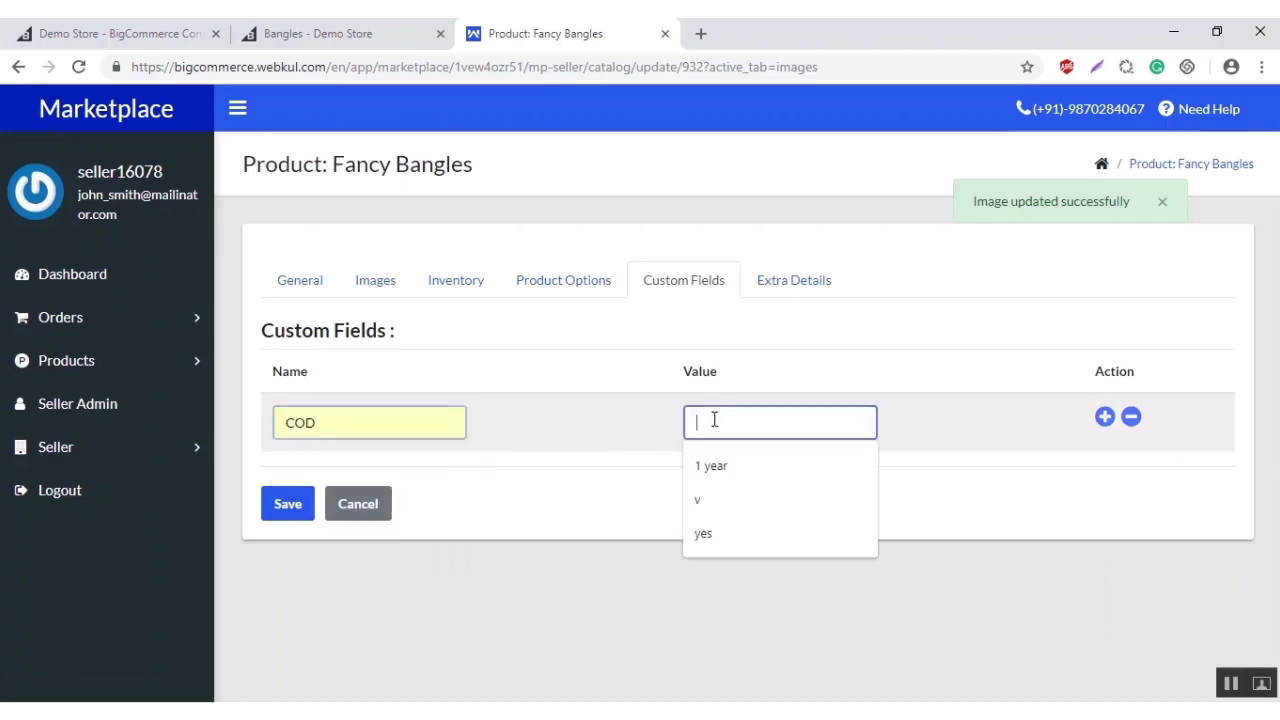
pyautogui.click(728, 540)
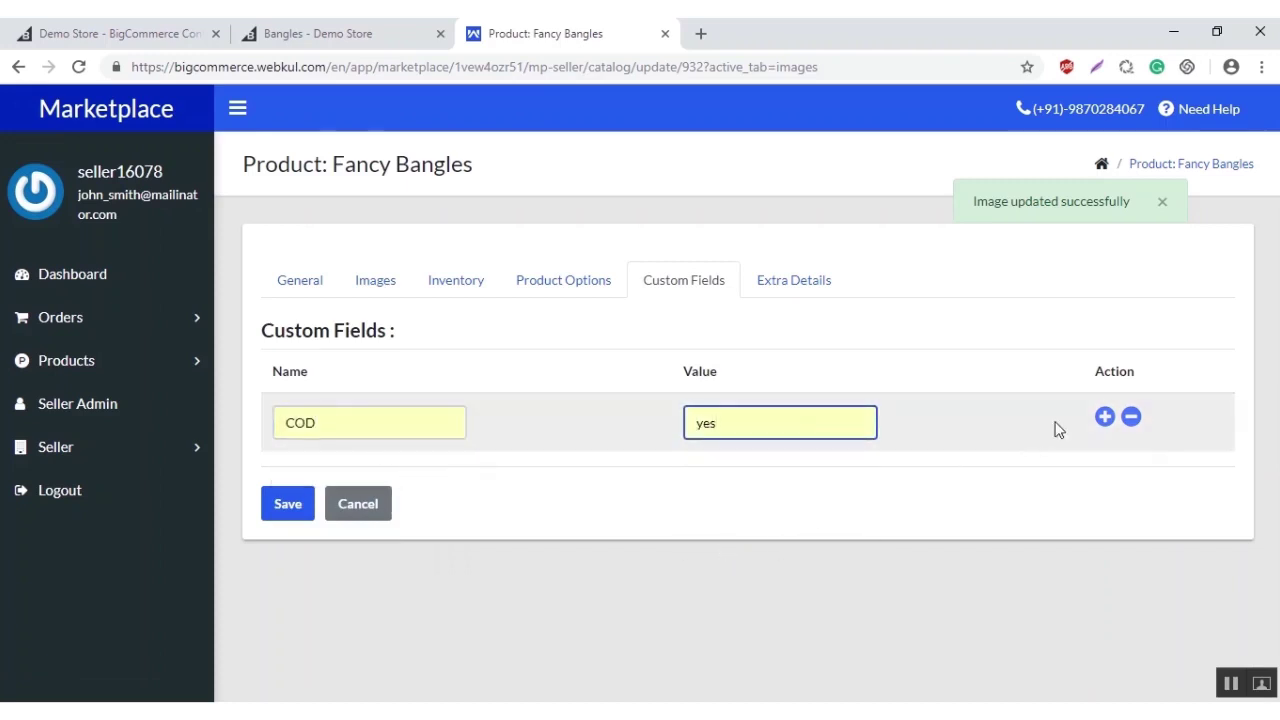
pyautogui.click(299, 508)
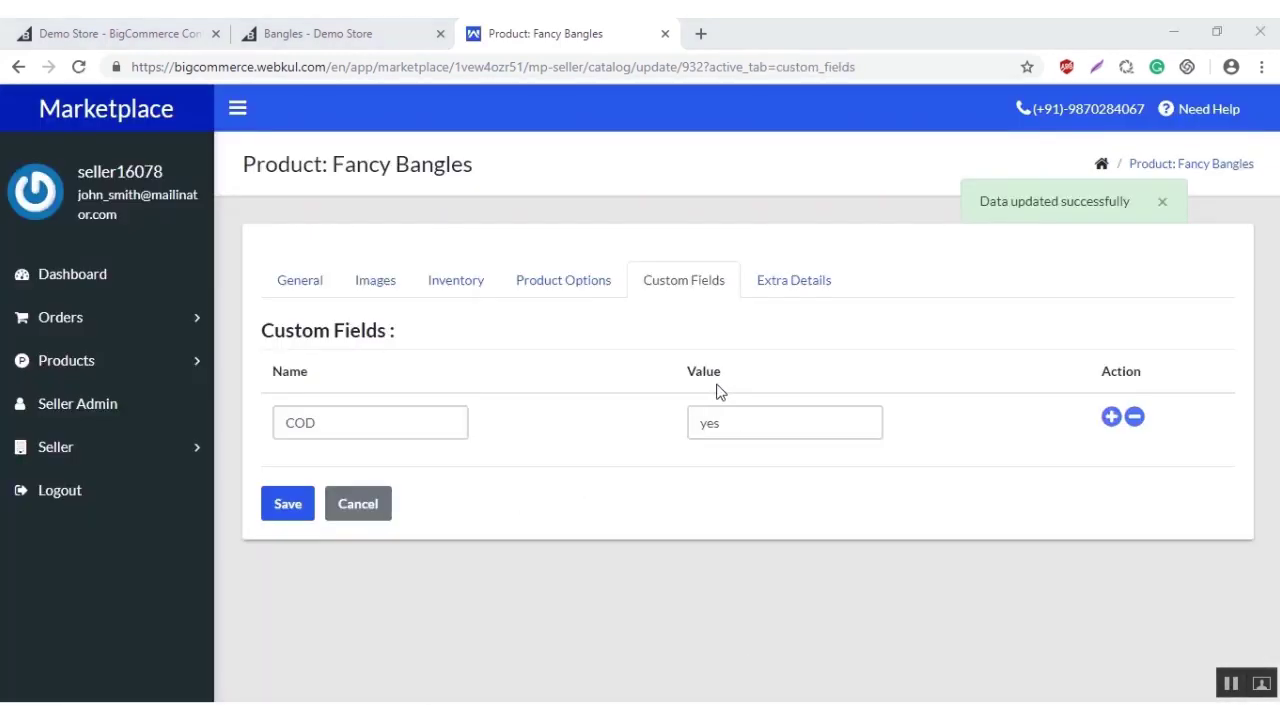
# Step: Review the product's extra details, including the available brands, warranty, search keyword and featured product fields
pyautogui.click(814, 291)
pyautogui.scroll(-1, 472, 443)
pyautogui.scroll(-6, 474, 446)
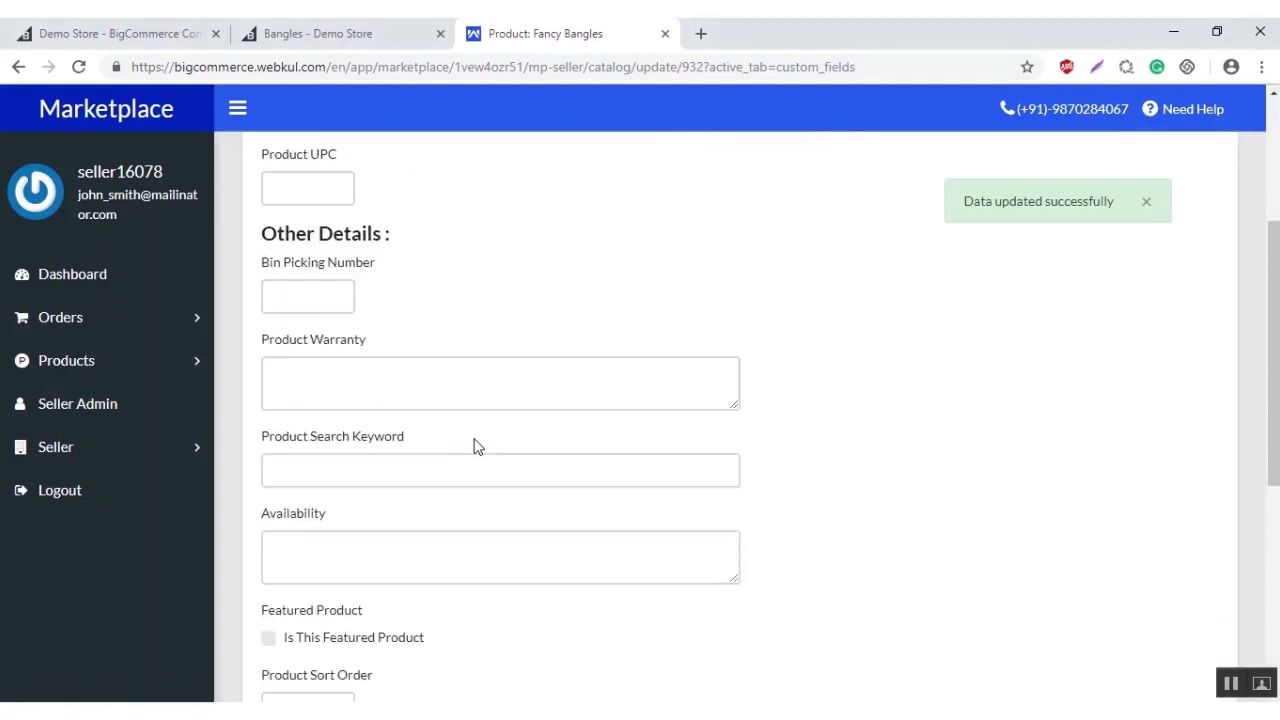
pyautogui.scroll(7, 475, 446)
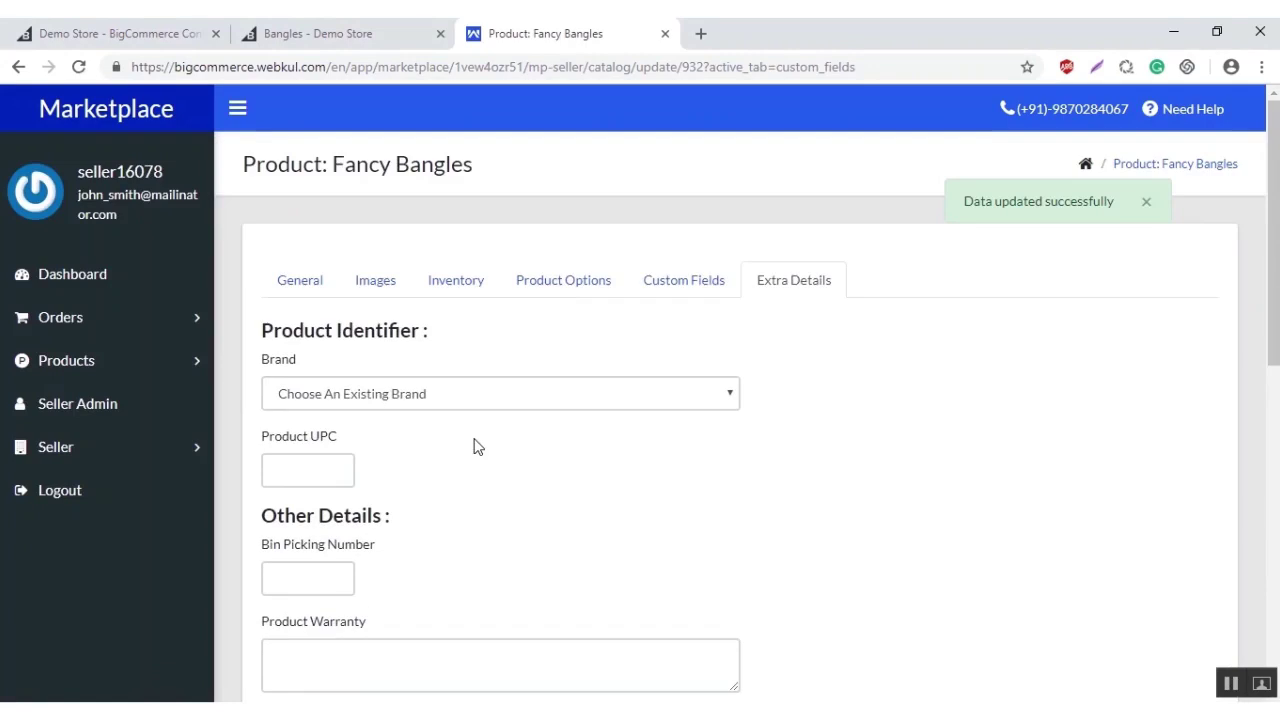
pyautogui.scroll(-3, 476, 446)
pyautogui.scroll(3, 499, 425)
pyautogui.click(477, 400)
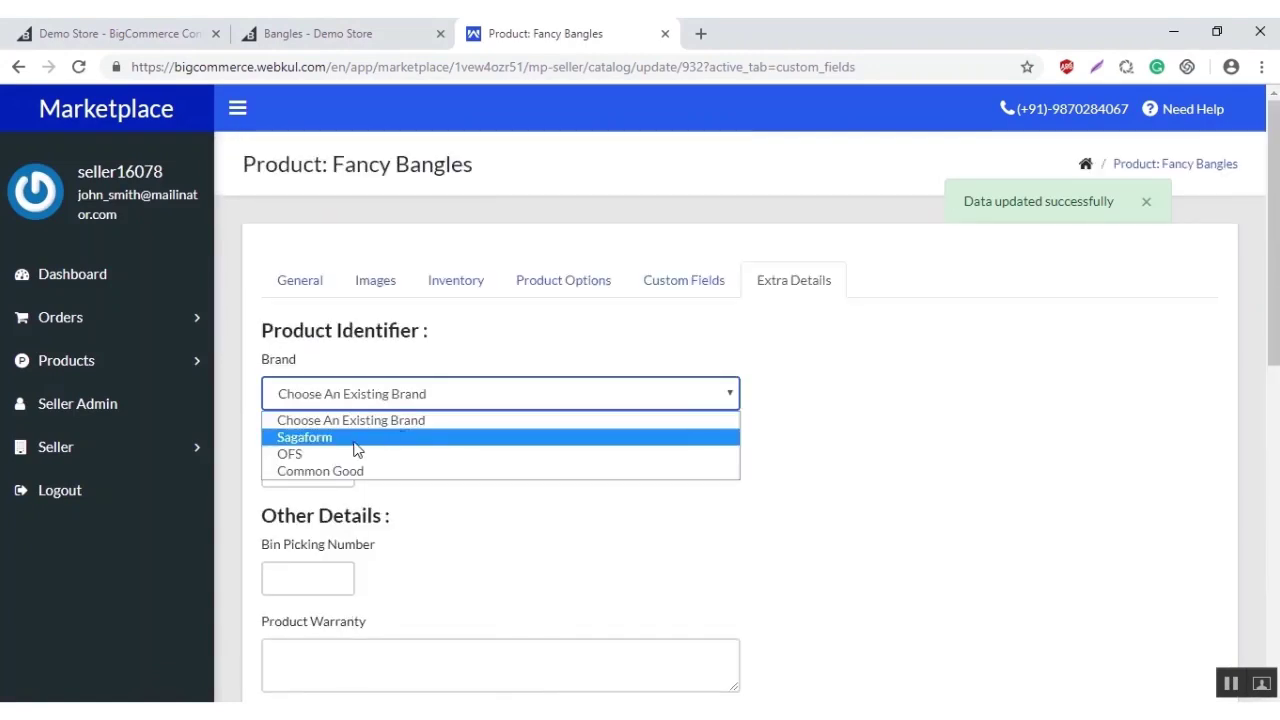
pyautogui.click(550, 572)
pyautogui.scroll(-3, 552, 568)
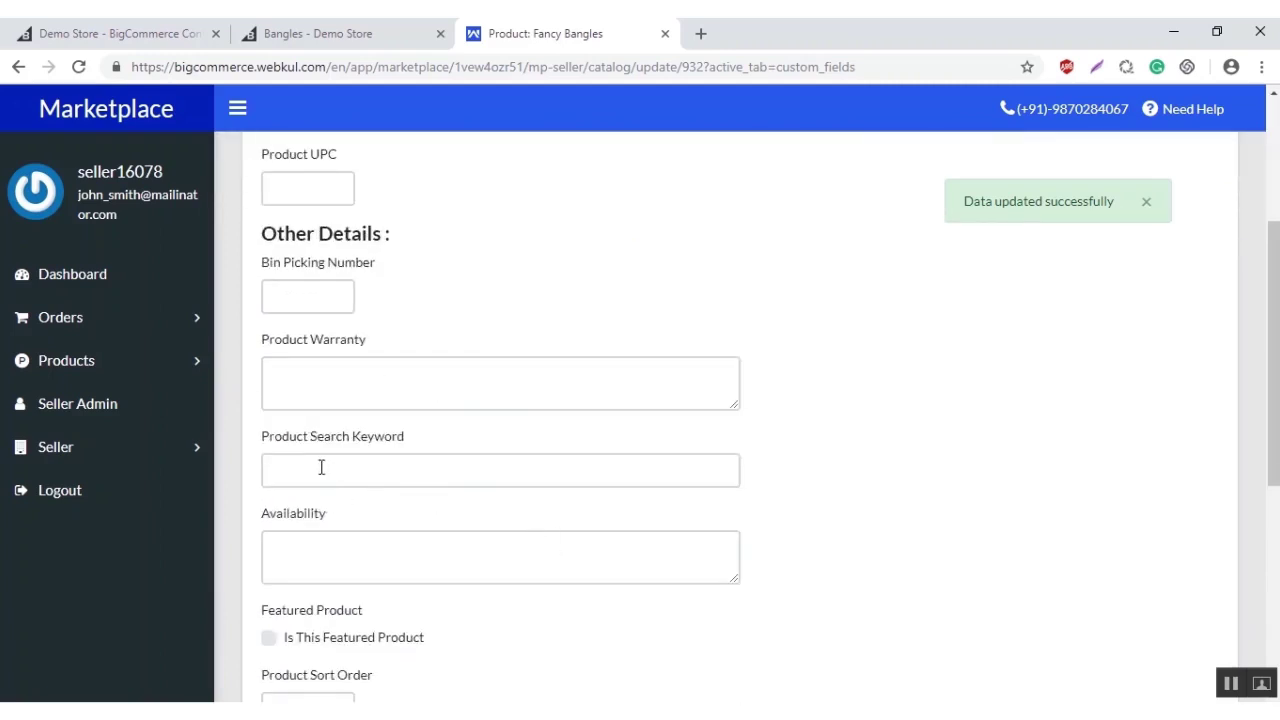
# Step: Save Fancy Bangles with its remaining extra details
pyautogui.scroll(-5, 366, 468)
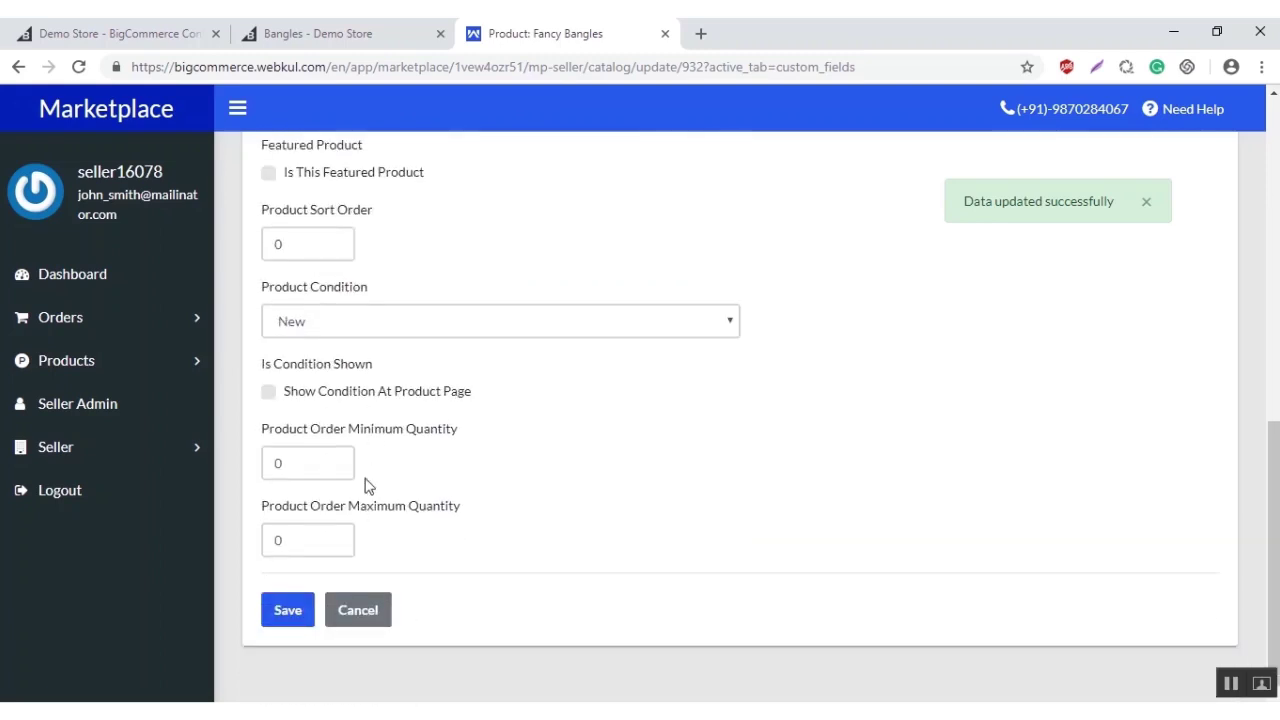
pyautogui.click(281, 617)
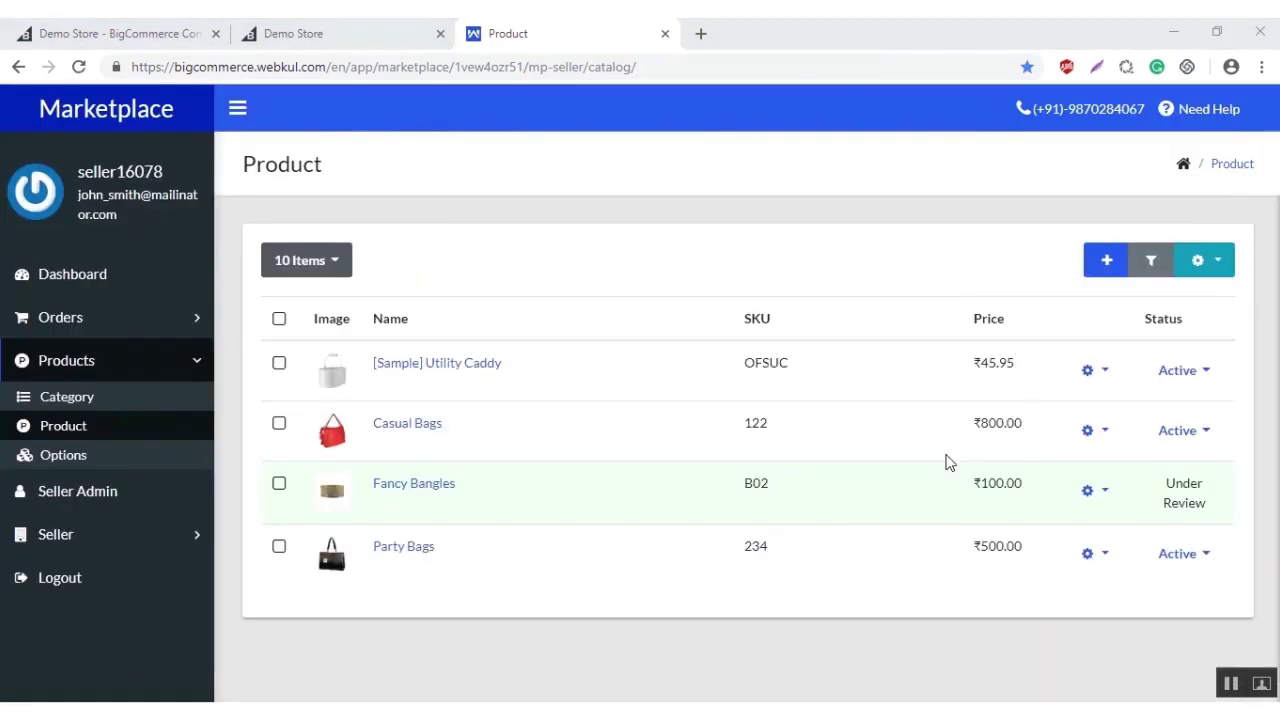
# Step: Start a CSV product import with Comma as the delimiter
pyautogui.click(1222, 264)
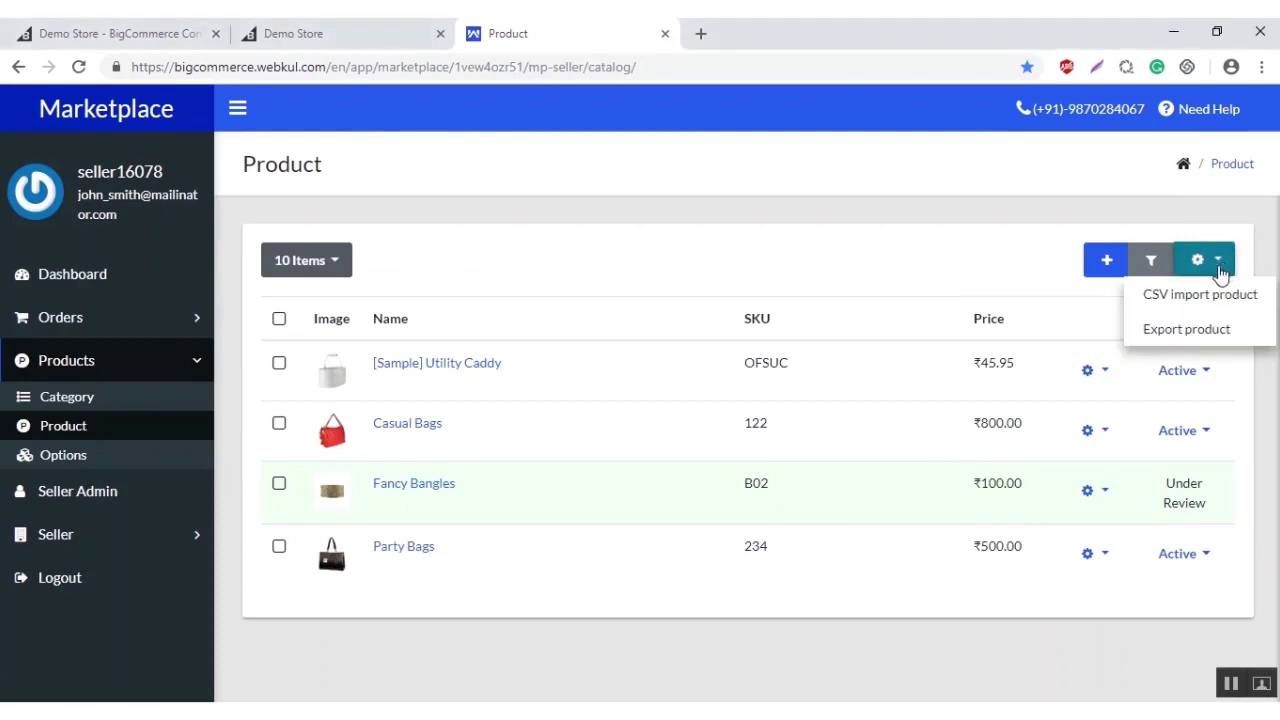
pyautogui.click(1166, 300)
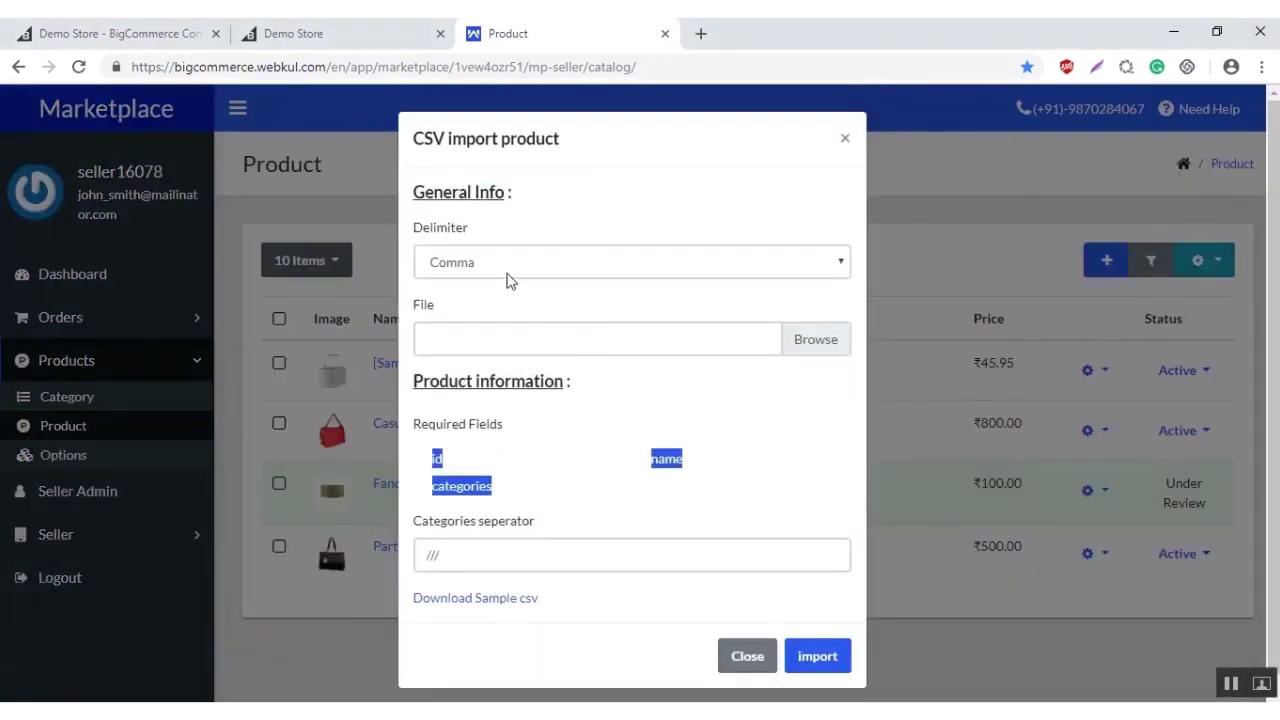
pyautogui.click(542, 266)
pyautogui.click(468, 307)
pyautogui.click(519, 278)
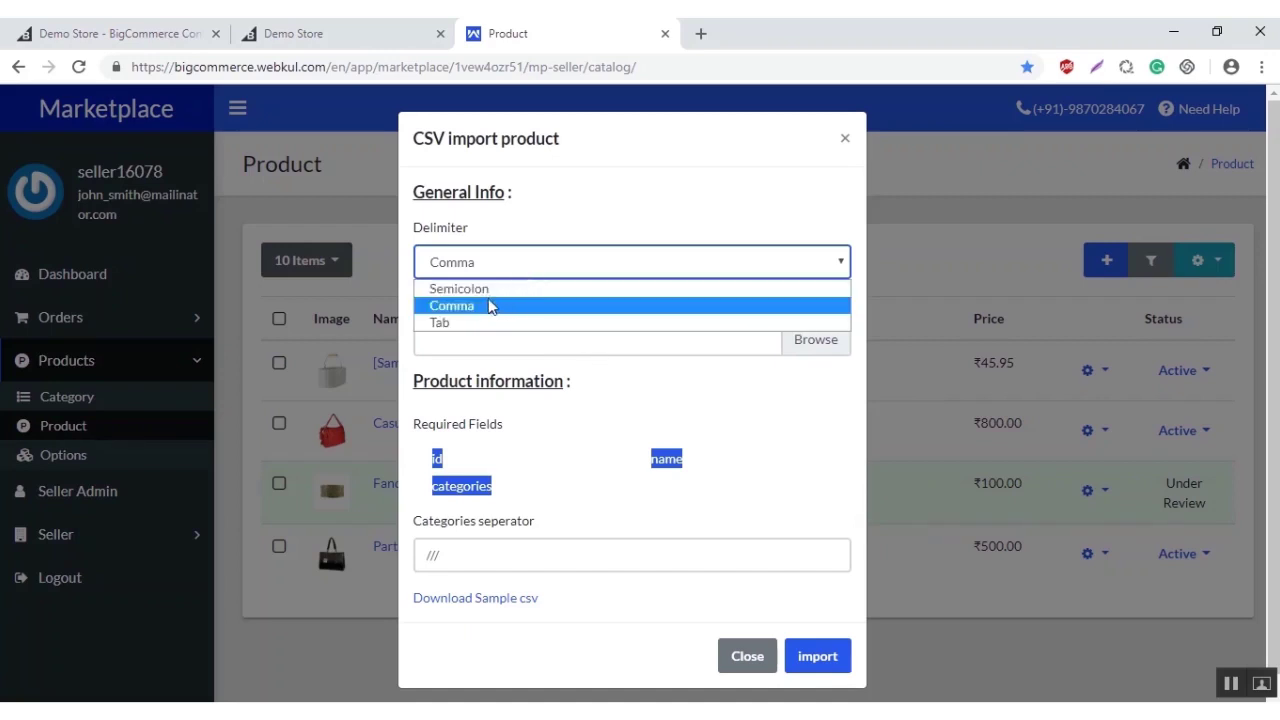
pyautogui.click(766, 416)
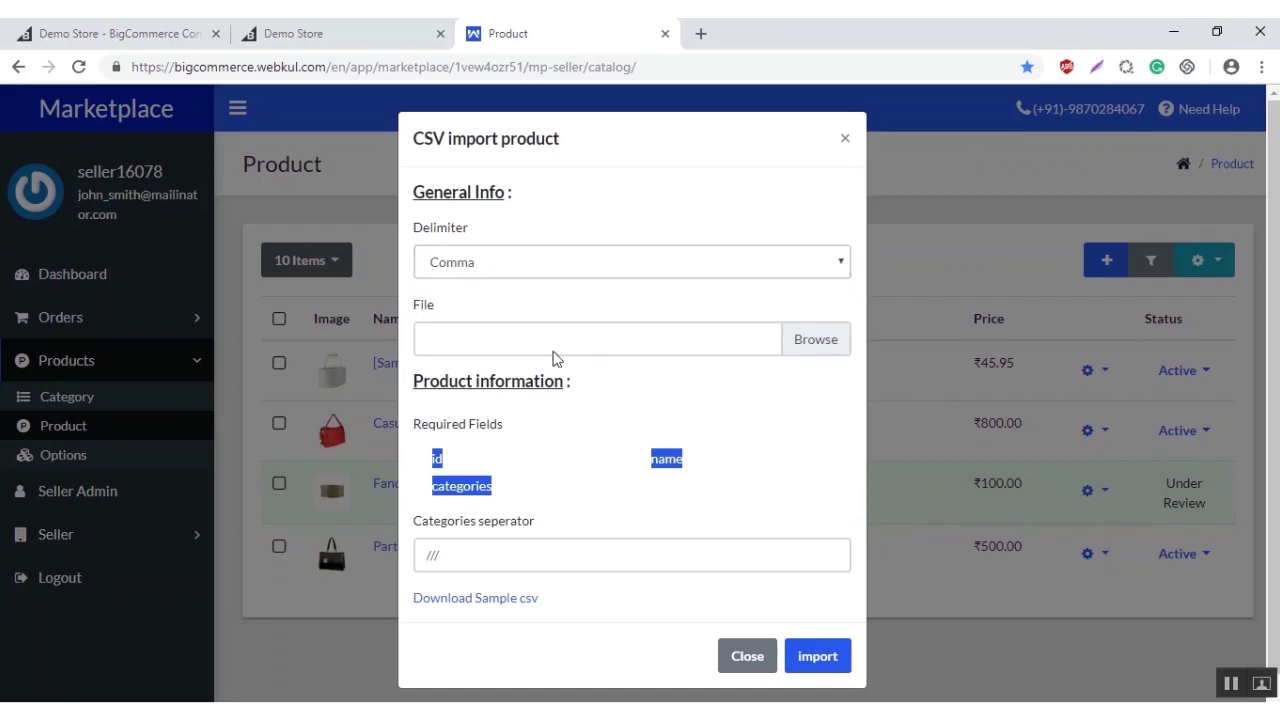
# Step: Choose products_1979584441.csv from the Desktop as the import file
pyautogui.click(817, 342)
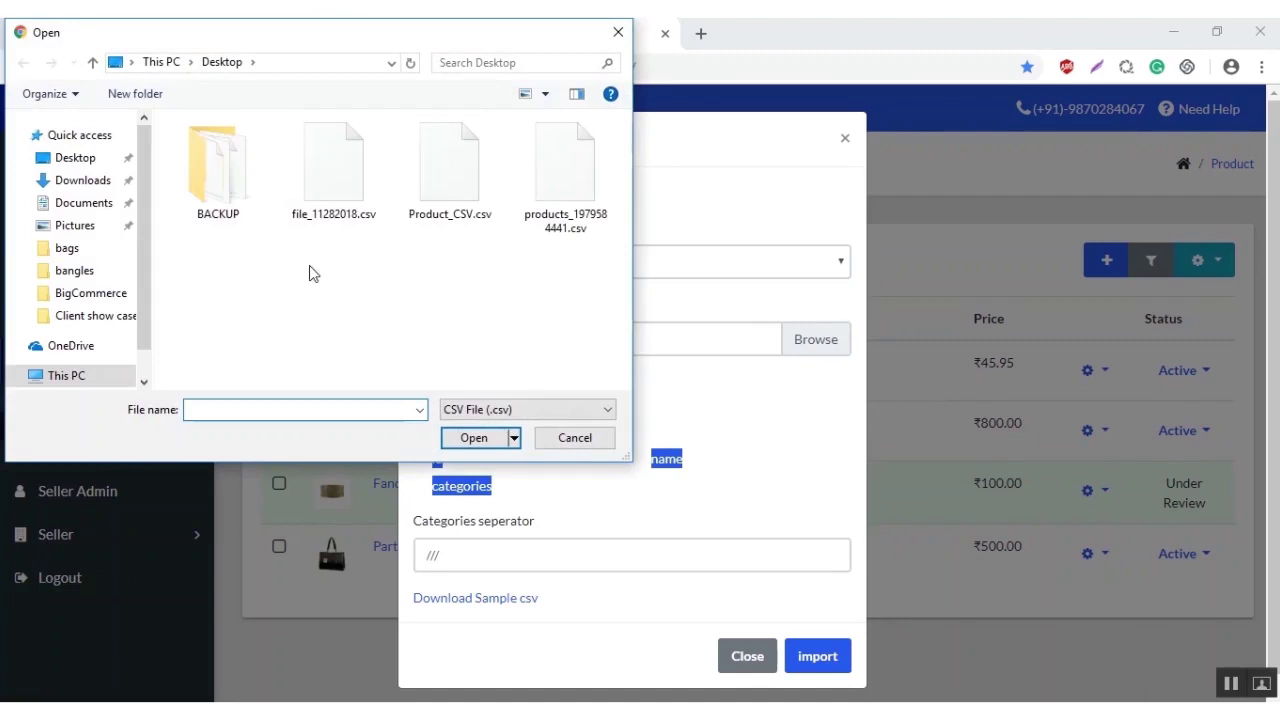
pyautogui.click(560, 201)
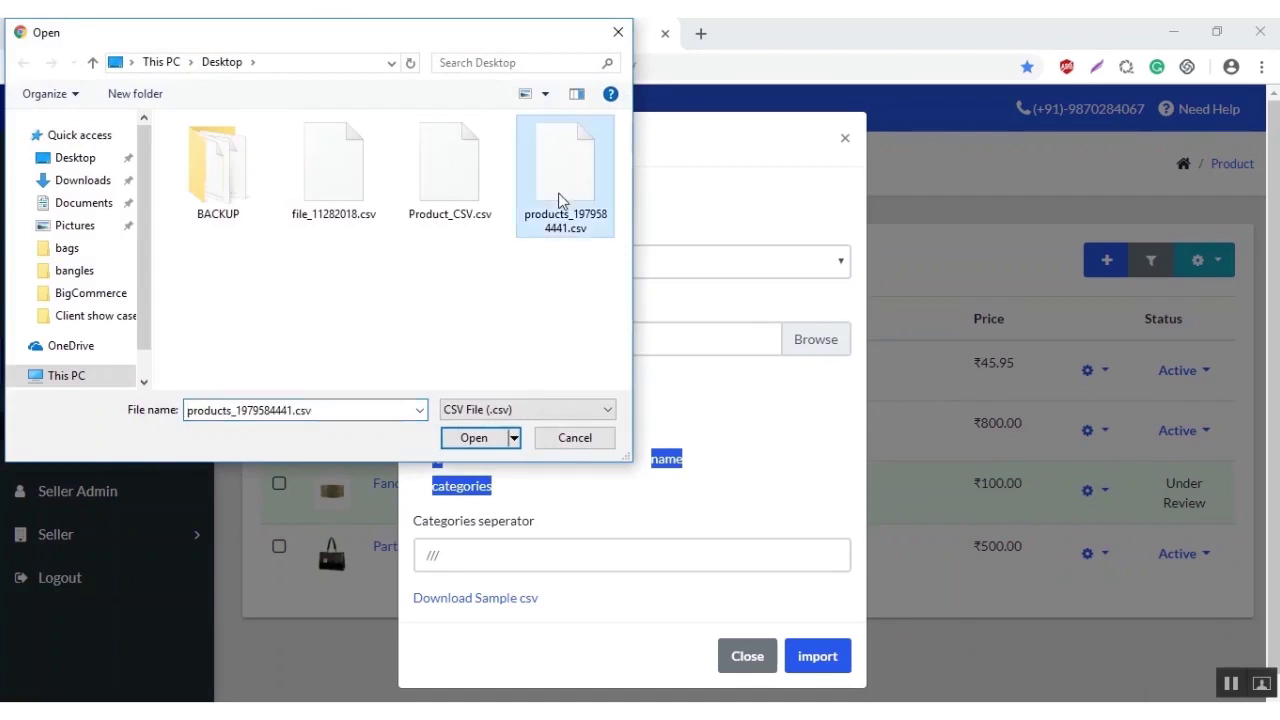
pyautogui.click(477, 438)
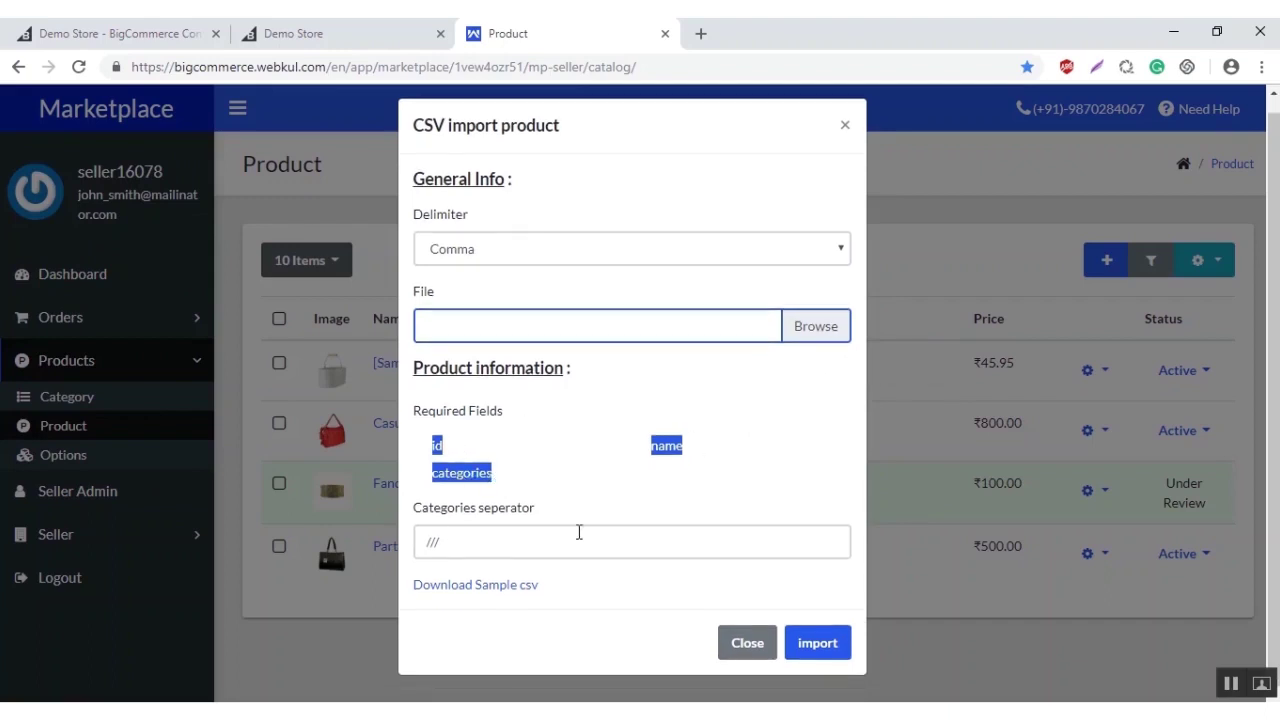
# Step: Set the categories separator to % and import the products
pyautogui.click(487, 540)
pyautogui.press('BackSpace')
pyautogui.press('BackSpace')
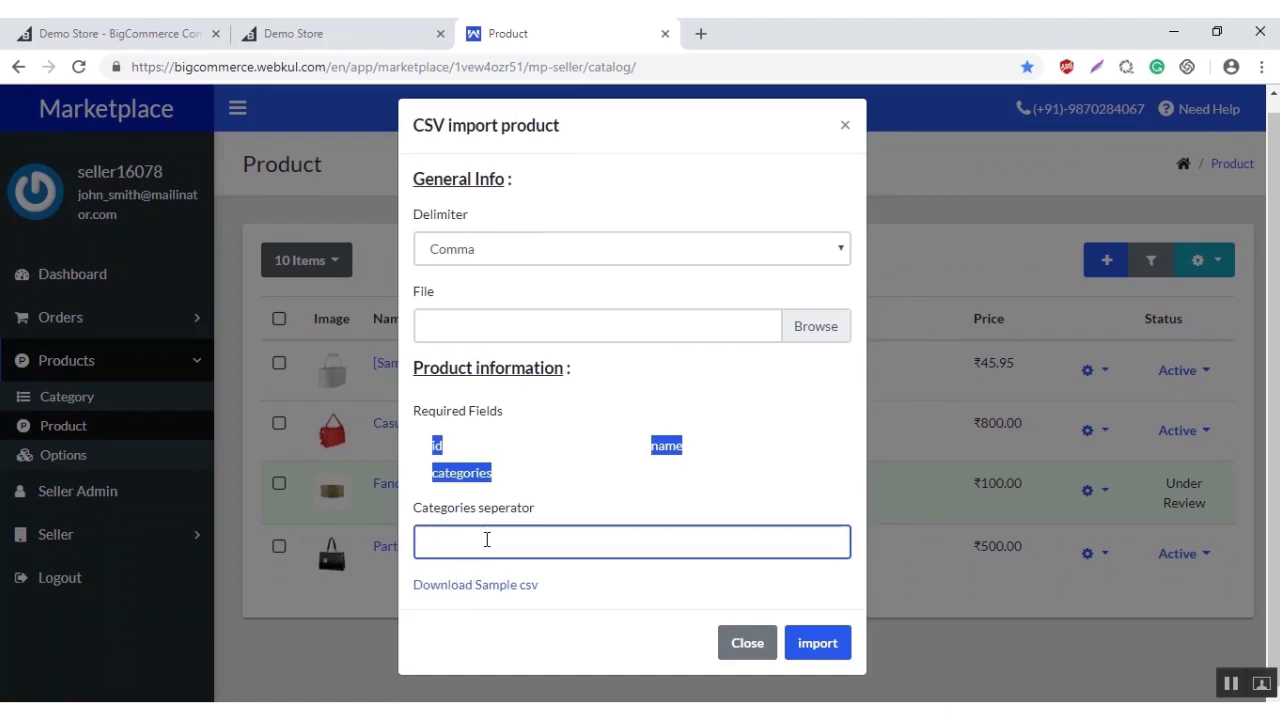
pyautogui.write('%')
pyautogui.click(445, 592)
pyautogui.click(826, 646)
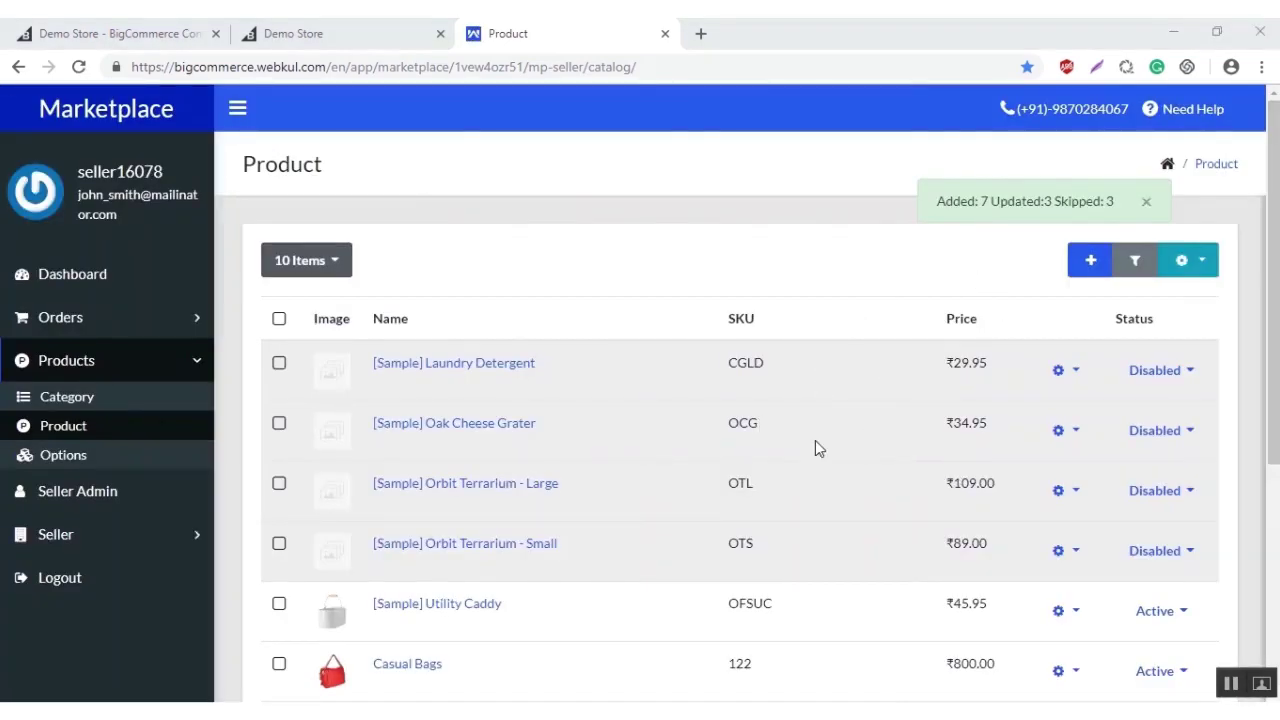
# Step: Look through the product list after the import and dismiss the import notification
pyautogui.scroll(-2, 815, 448)
pyautogui.scroll(3, 812, 448)
pyautogui.scroll(-5, 934, 434)
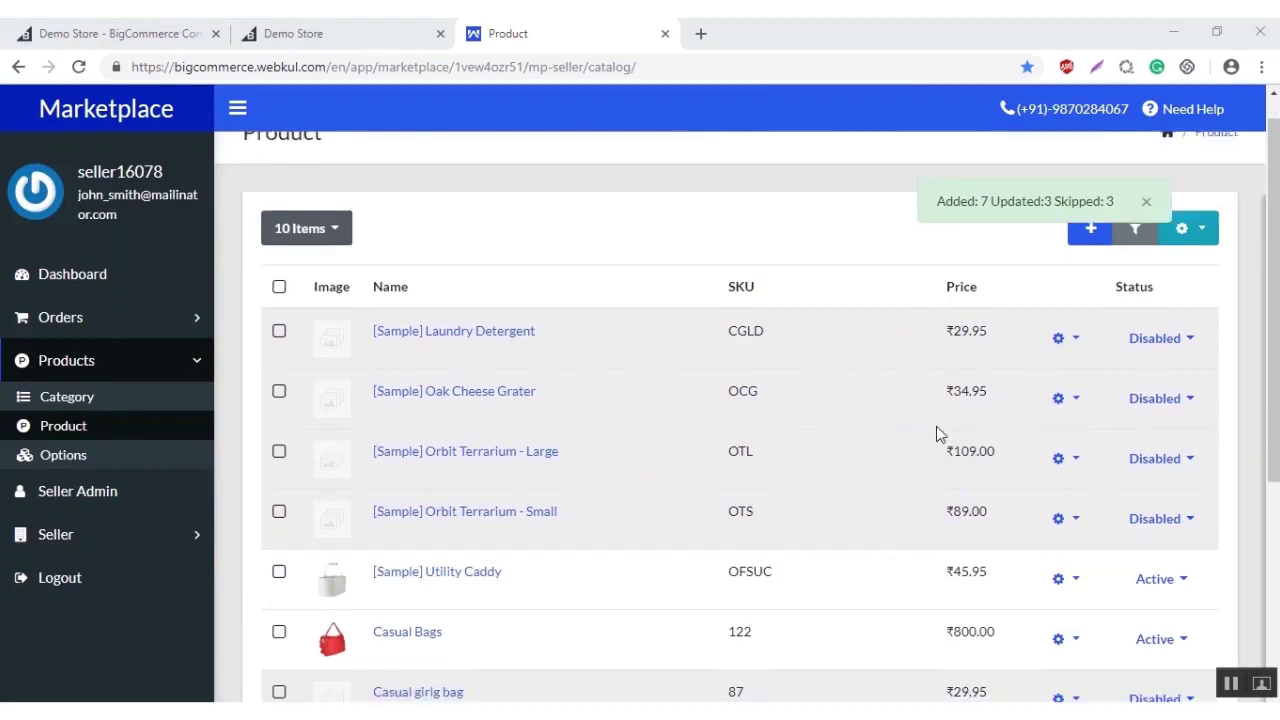
pyautogui.scroll(4, 795, 467)
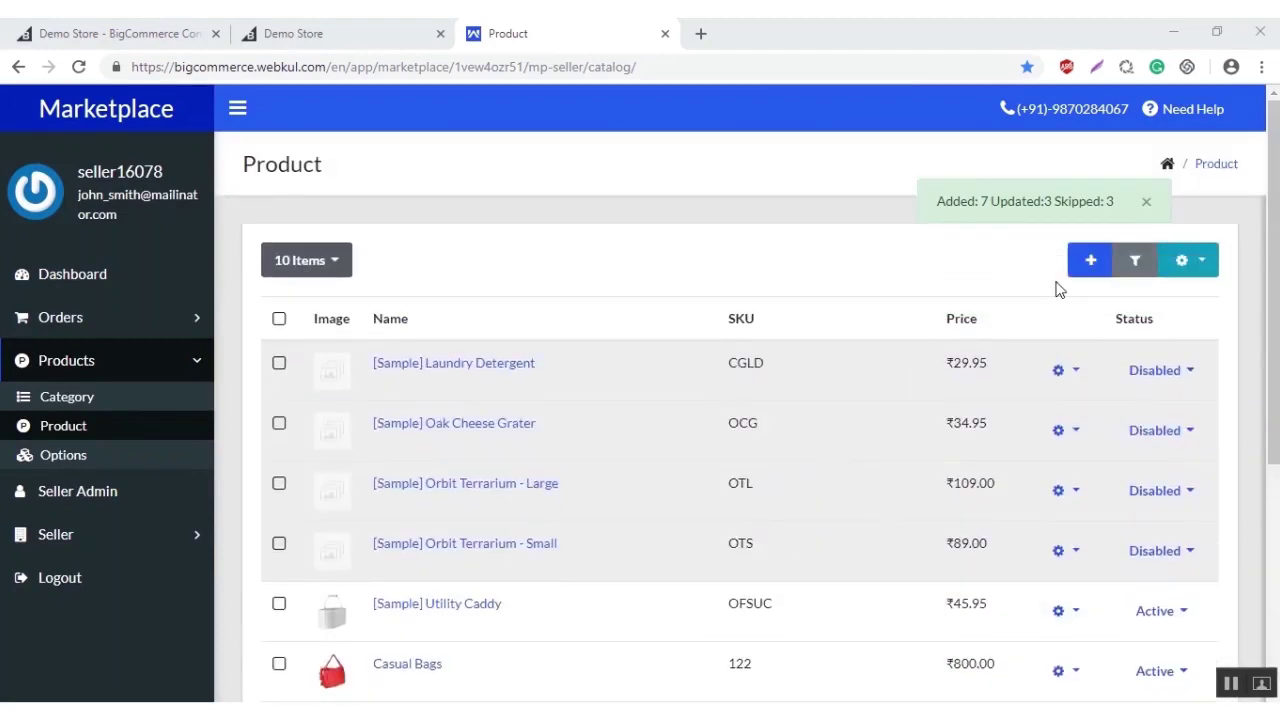
pyautogui.click(1146, 203)
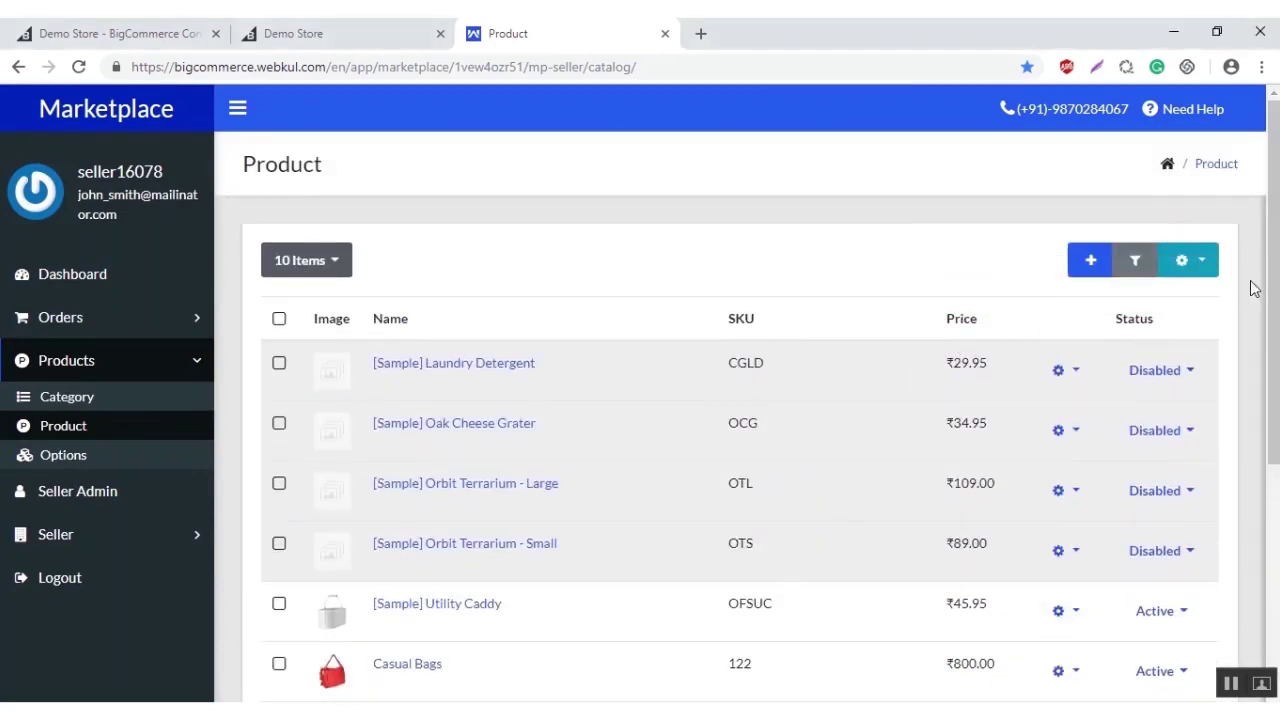
# Step: Start a product export with Direct Download output and set its delimiter to Comma
pyautogui.click(1201, 265)
pyautogui.click(1140, 338)
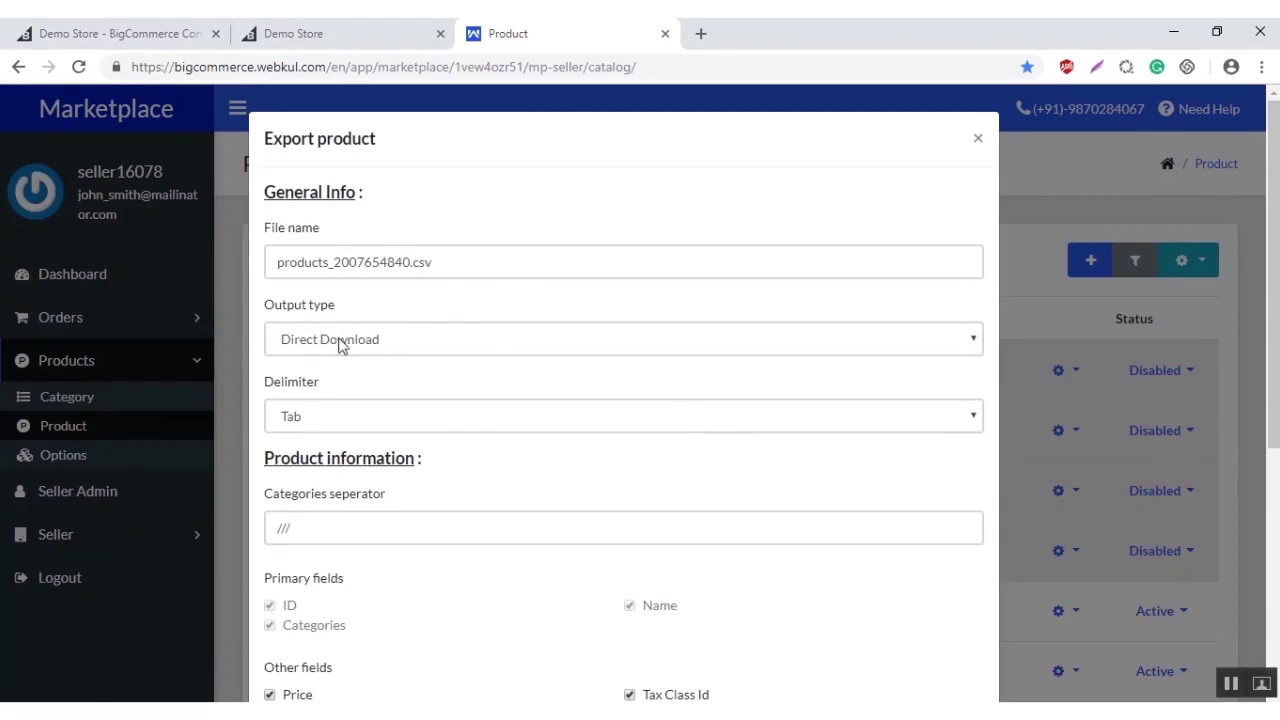
pyautogui.click(422, 343)
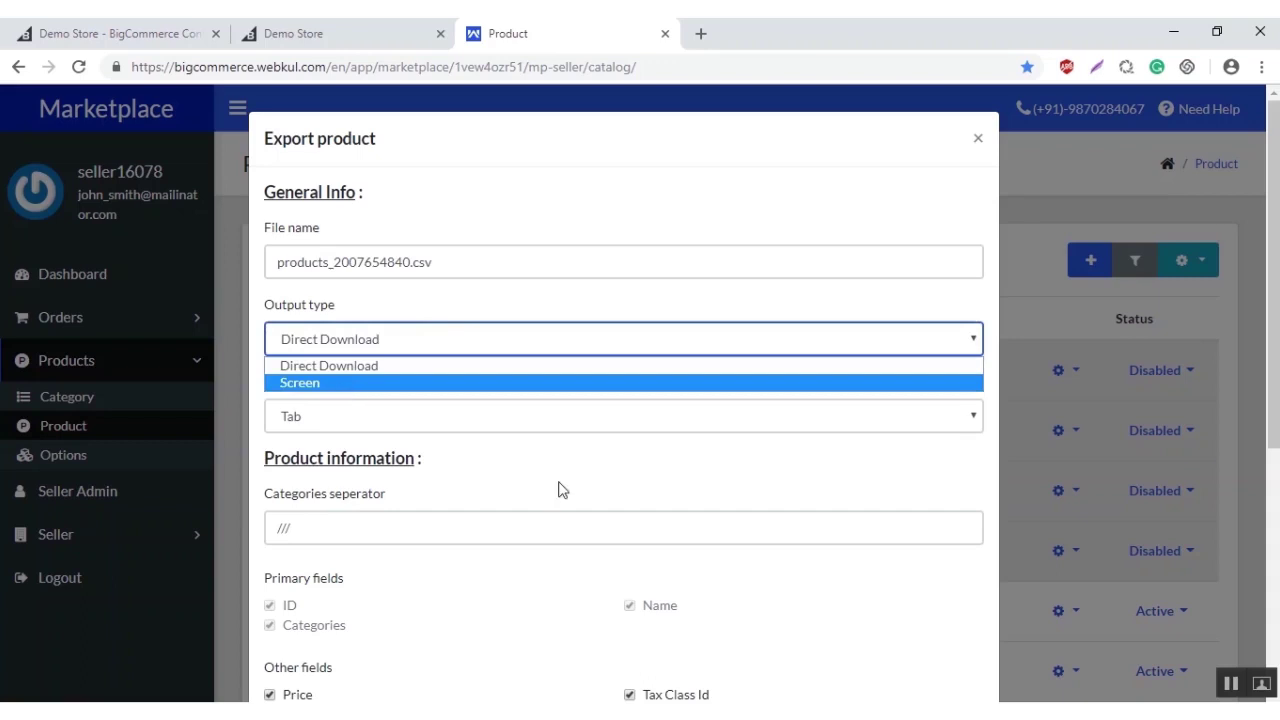
pyautogui.click(671, 463)
pyautogui.click(454, 418)
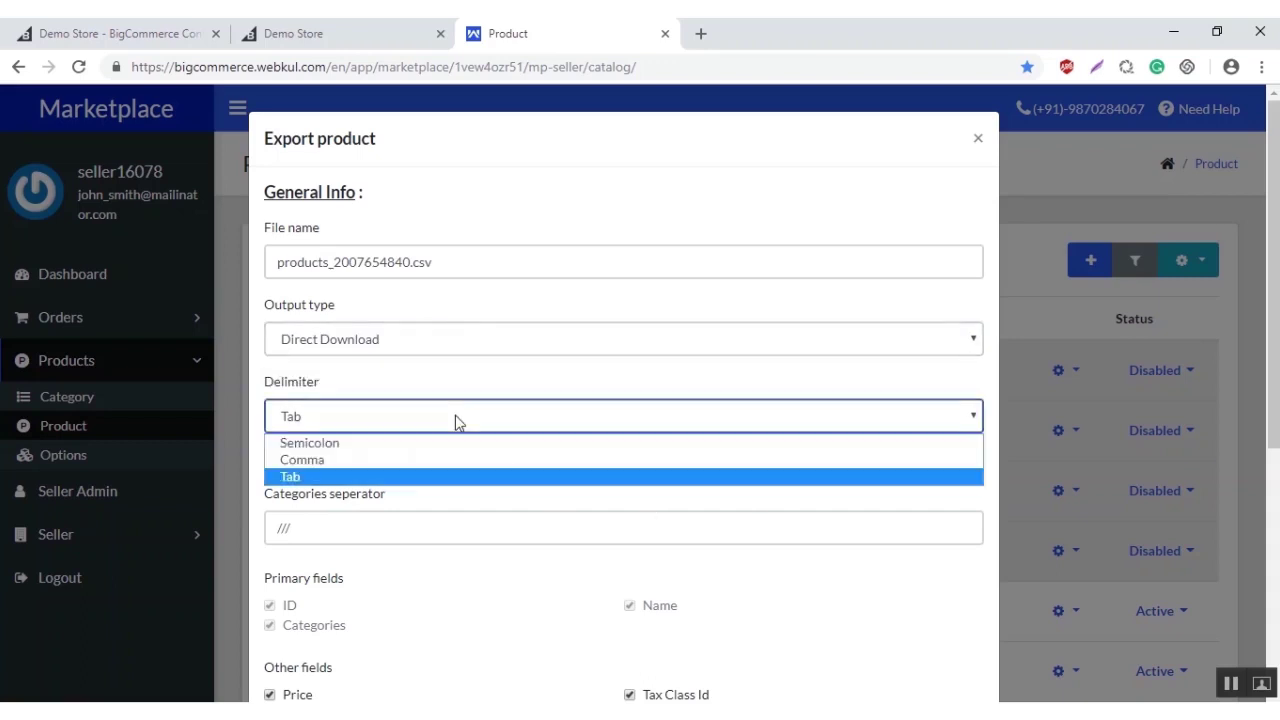
pyautogui.click(336, 460)
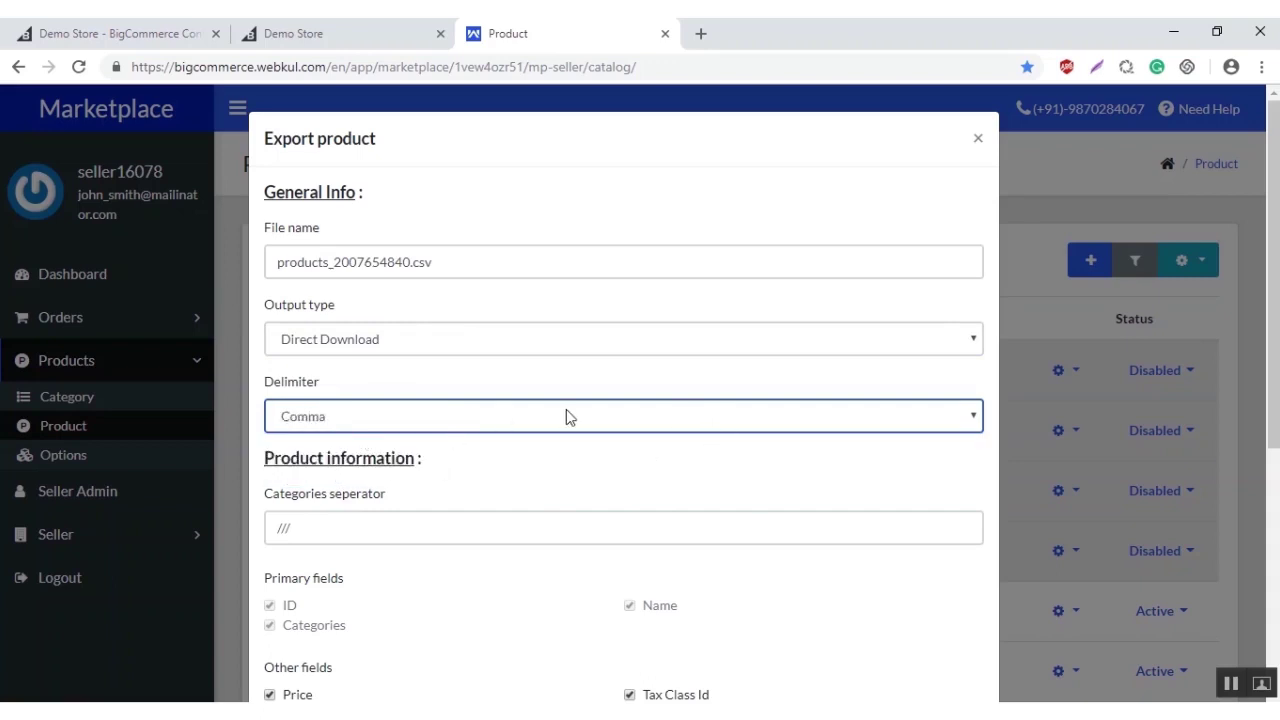
# Step: Set the export's categories separator to %
pyautogui.scroll(-2, 415, 401)
pyautogui.click(307, 328)
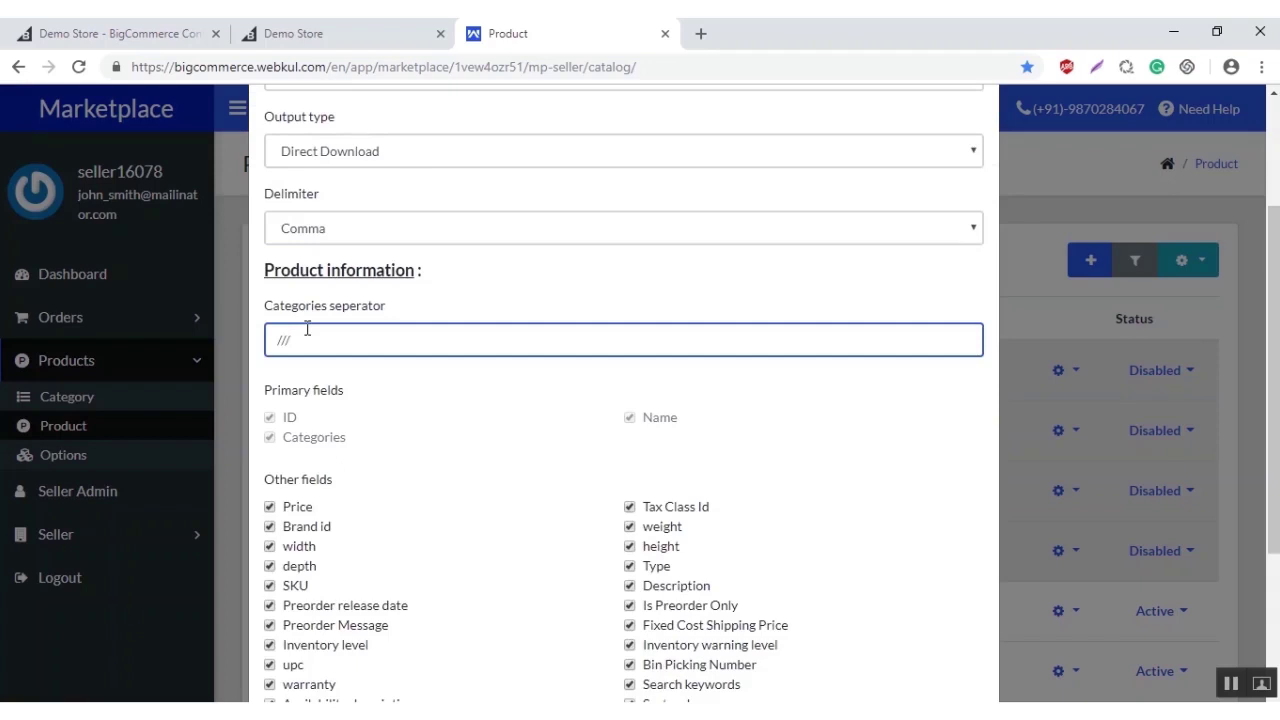
pyautogui.write('%')
pyautogui.click(281, 383)
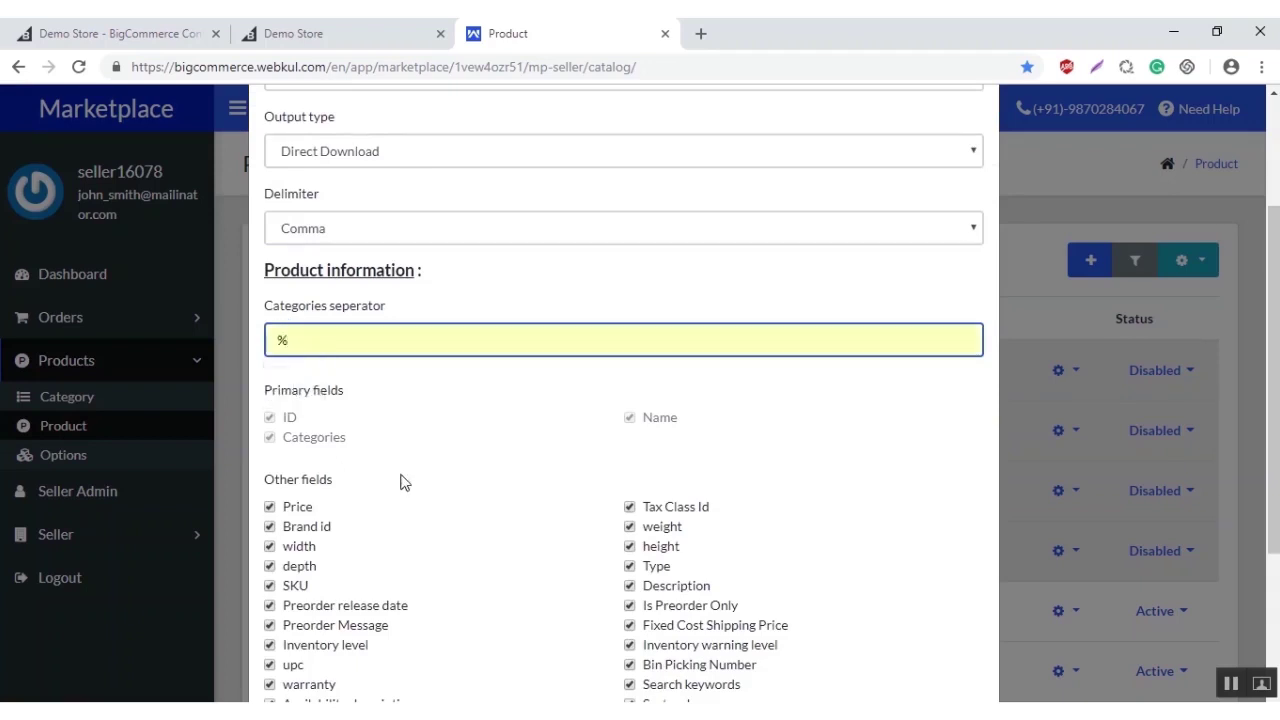
# Step: Exclude Brand id from the export fields, keep Price, width and Tax Class Id, export the products and dismiss the notification
pyautogui.scroll(-1, 440, 445)
pyautogui.scroll(-2, 443, 471)
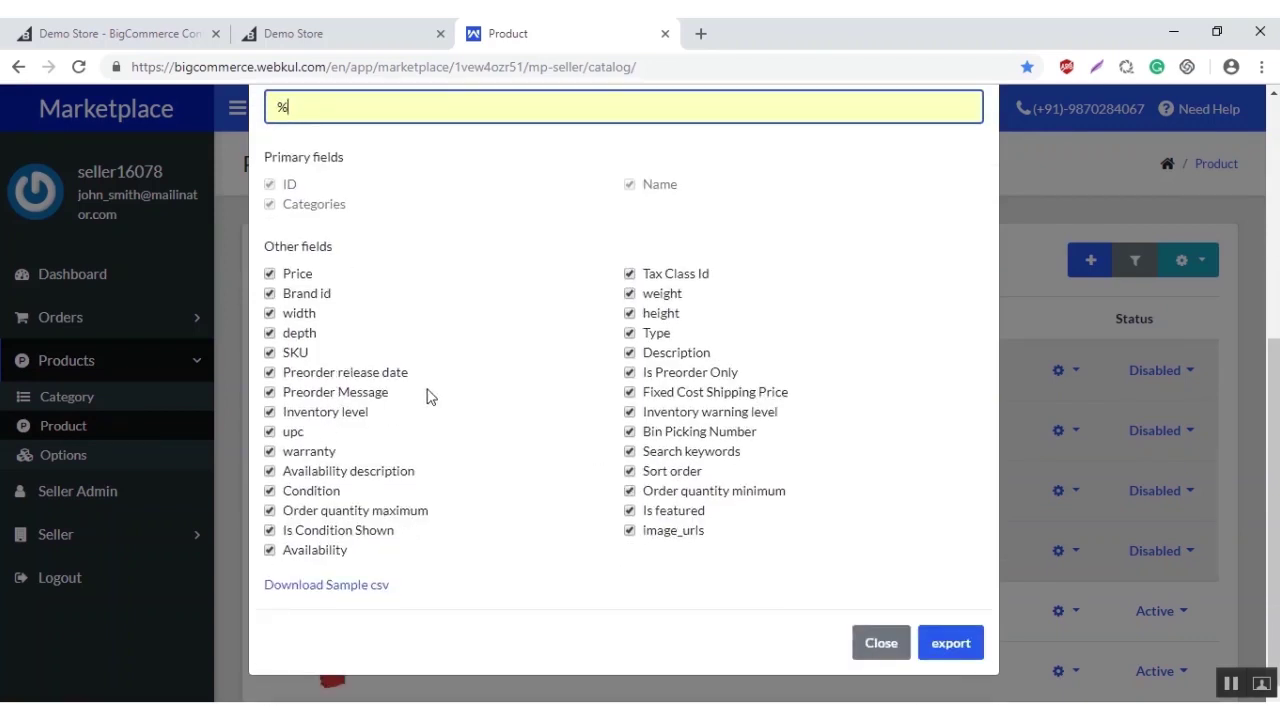
pyautogui.click(269, 274)
pyautogui.click(269, 294)
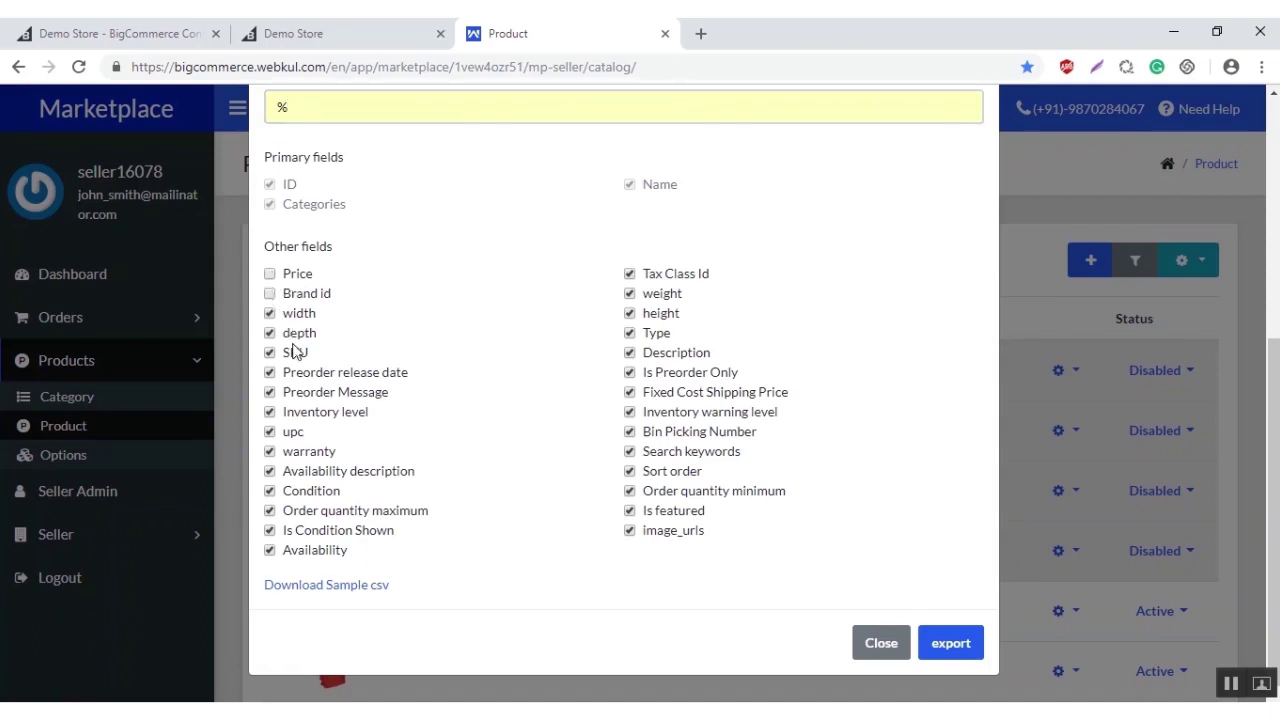
pyautogui.click(269, 313)
pyautogui.click(629, 274)
pyautogui.click(629, 273)
pyautogui.click(270, 274)
pyautogui.click(270, 314)
pyautogui.click(950, 645)
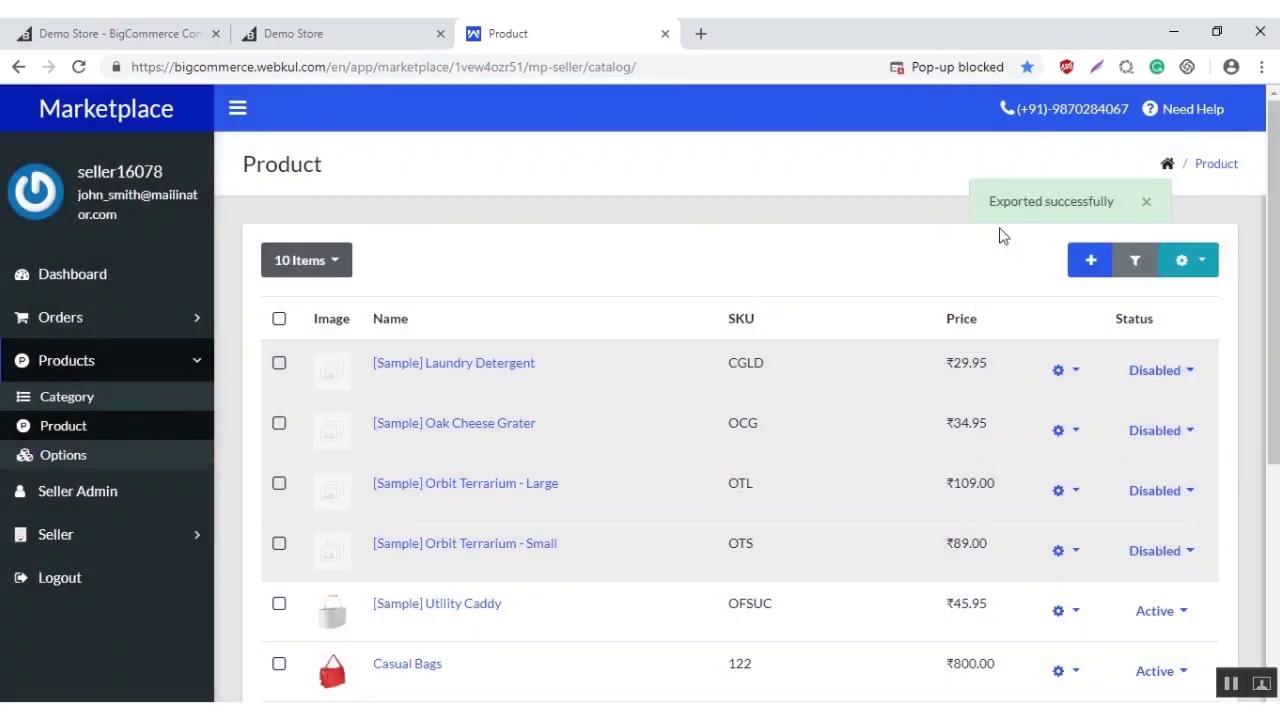
pyautogui.click(1146, 203)
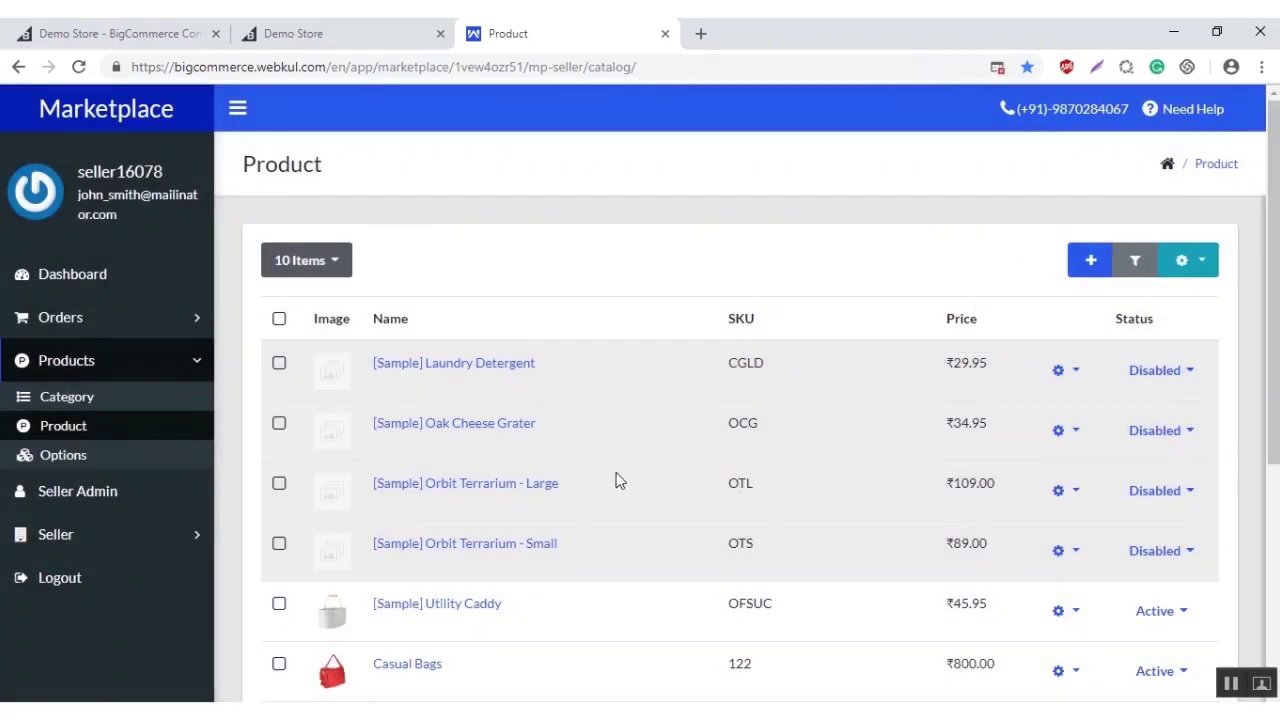
# Step: Check the available import and export actions, and open the list of product options
pyautogui.click(1195, 262)
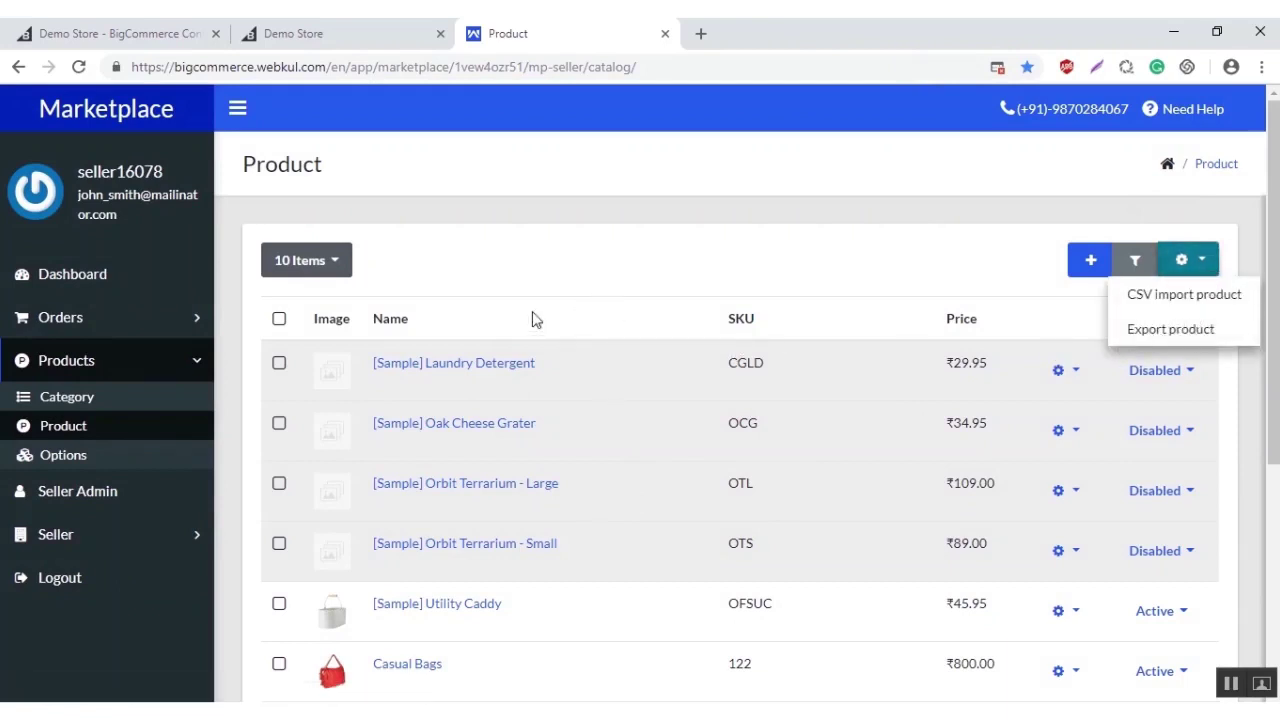
pyautogui.click(68, 458)
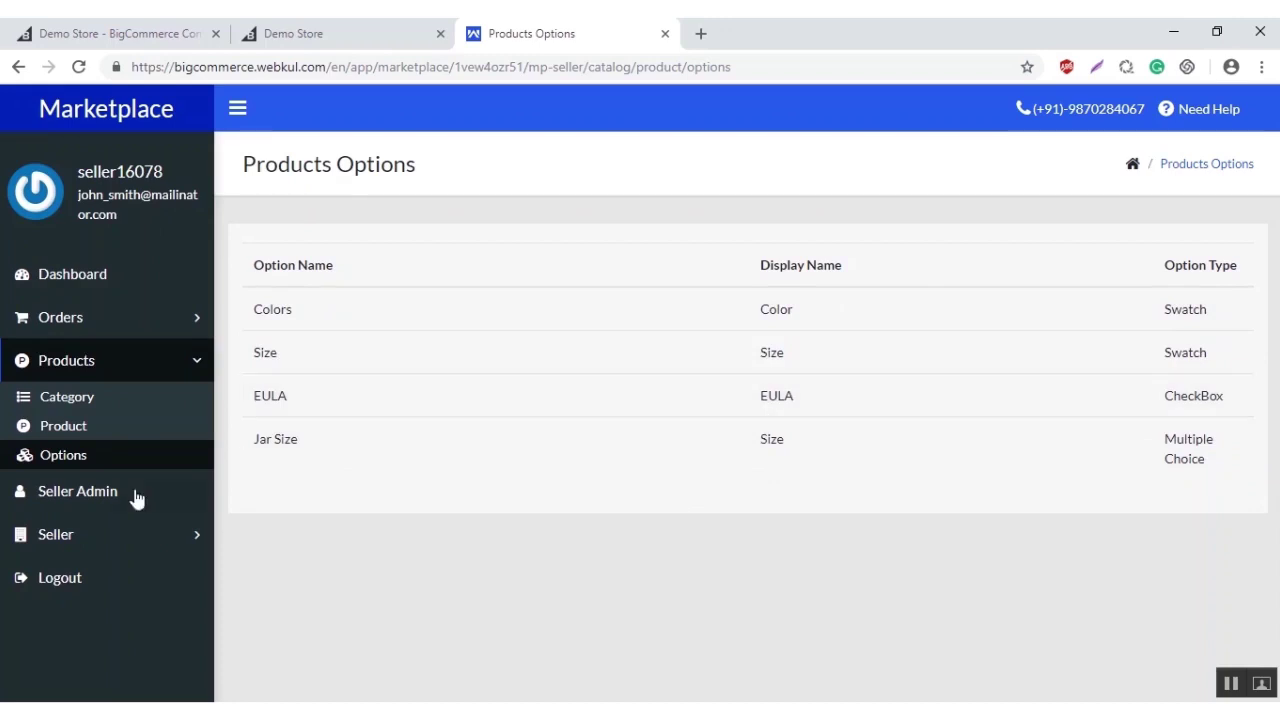
# Step: Open the seller administrators list and check the status choices for the non-owner administrator
pyautogui.click(82, 492)
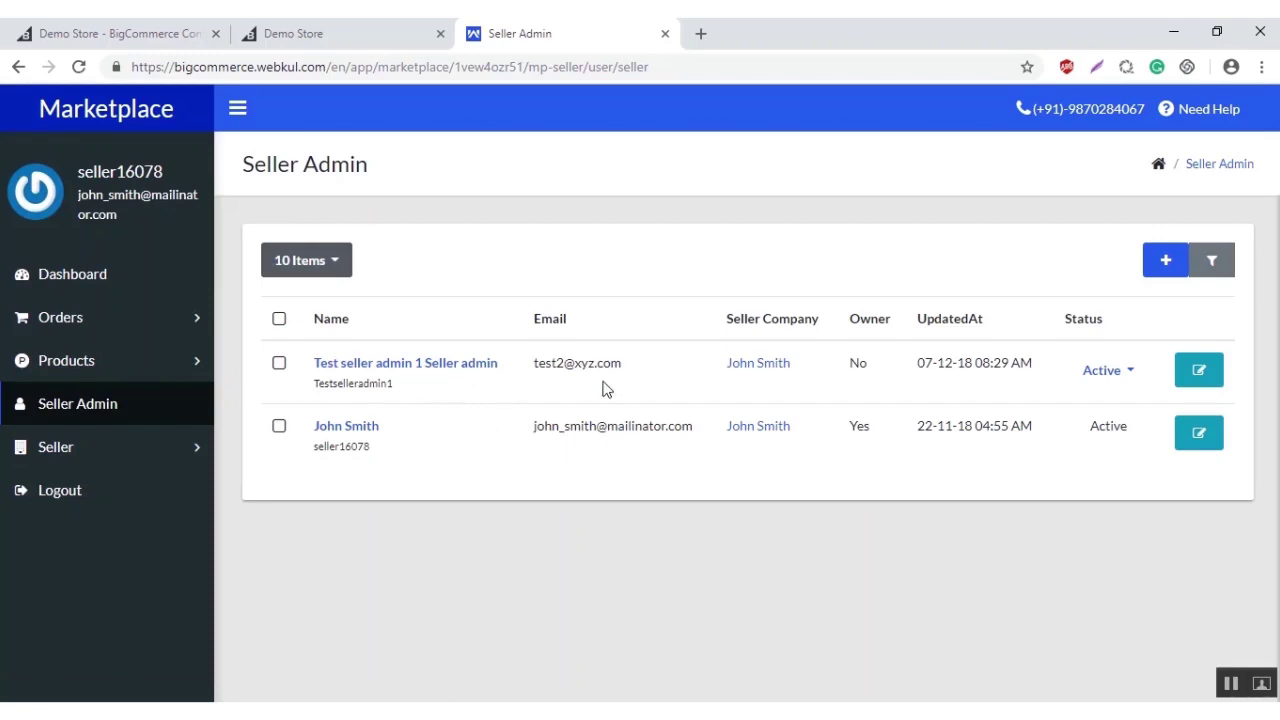
pyautogui.click(1120, 372)
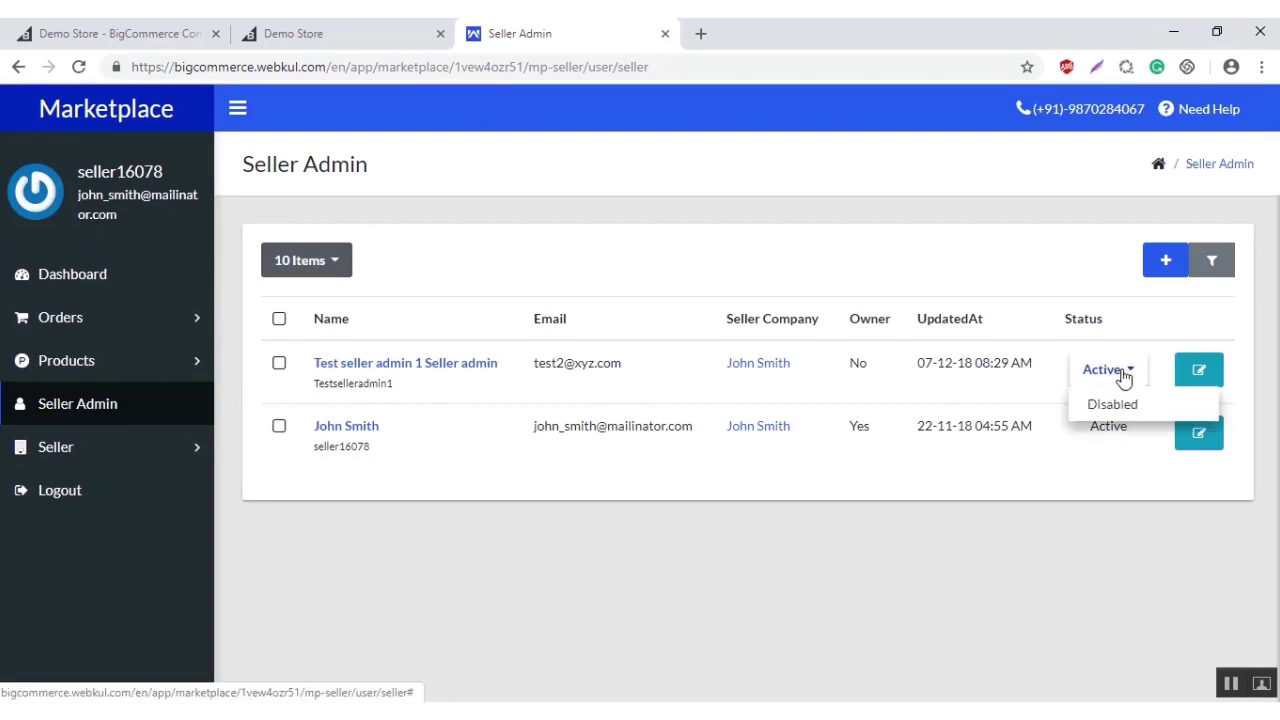
pyautogui.click(1048, 410)
# Step: Review the non-owner seller administrator's editable profile details and return to the administrators list
pyautogui.click(1198, 385)
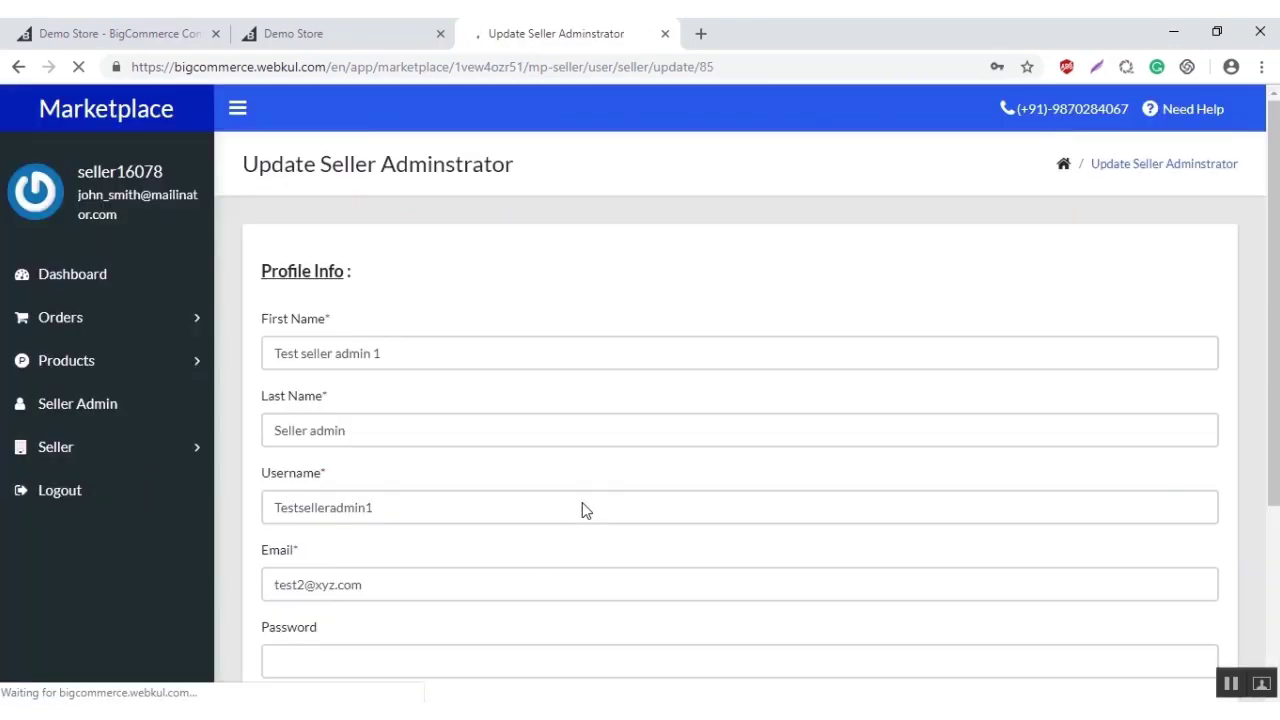
pyautogui.scroll(-3, 537, 440)
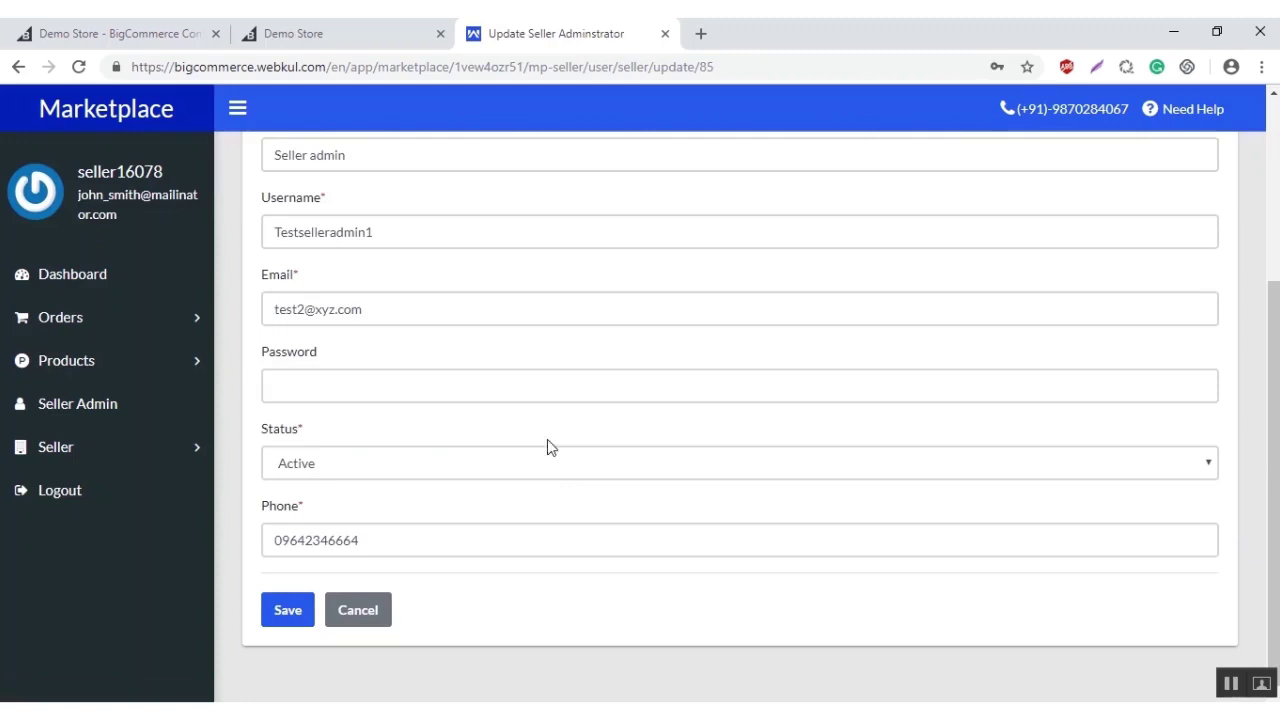
pyautogui.click(287, 608)
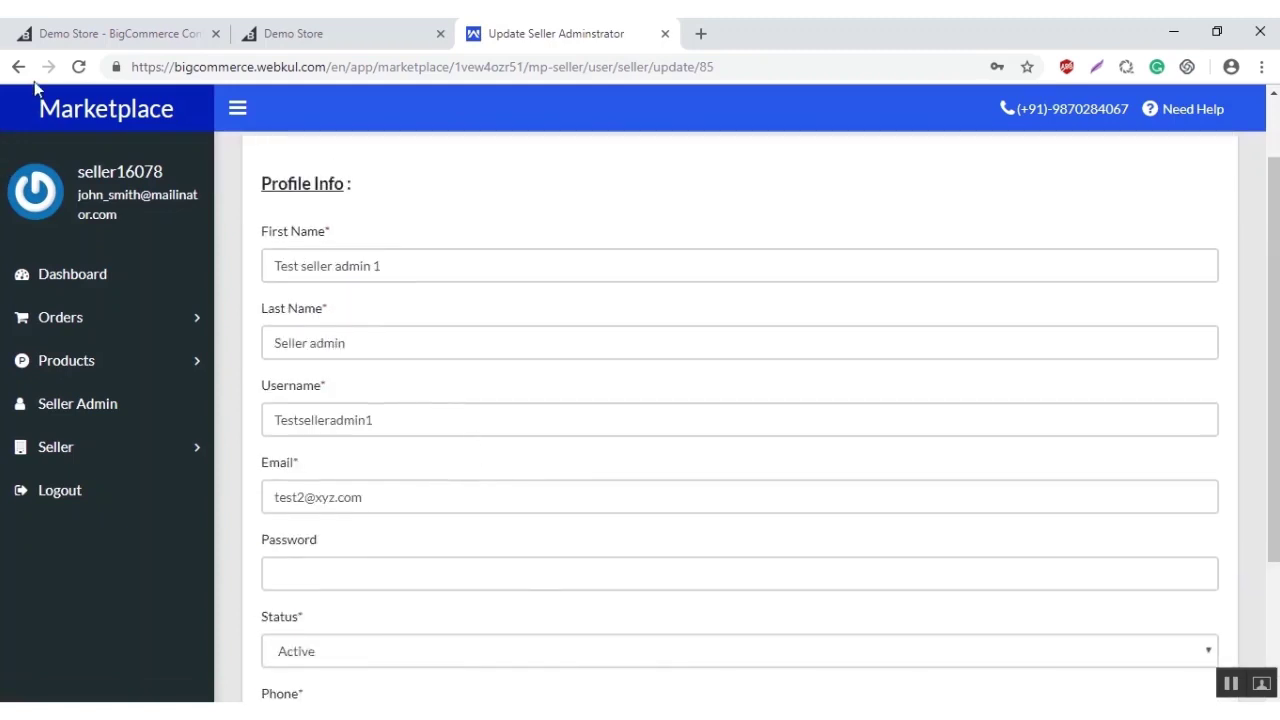
pyautogui.click(18, 67)
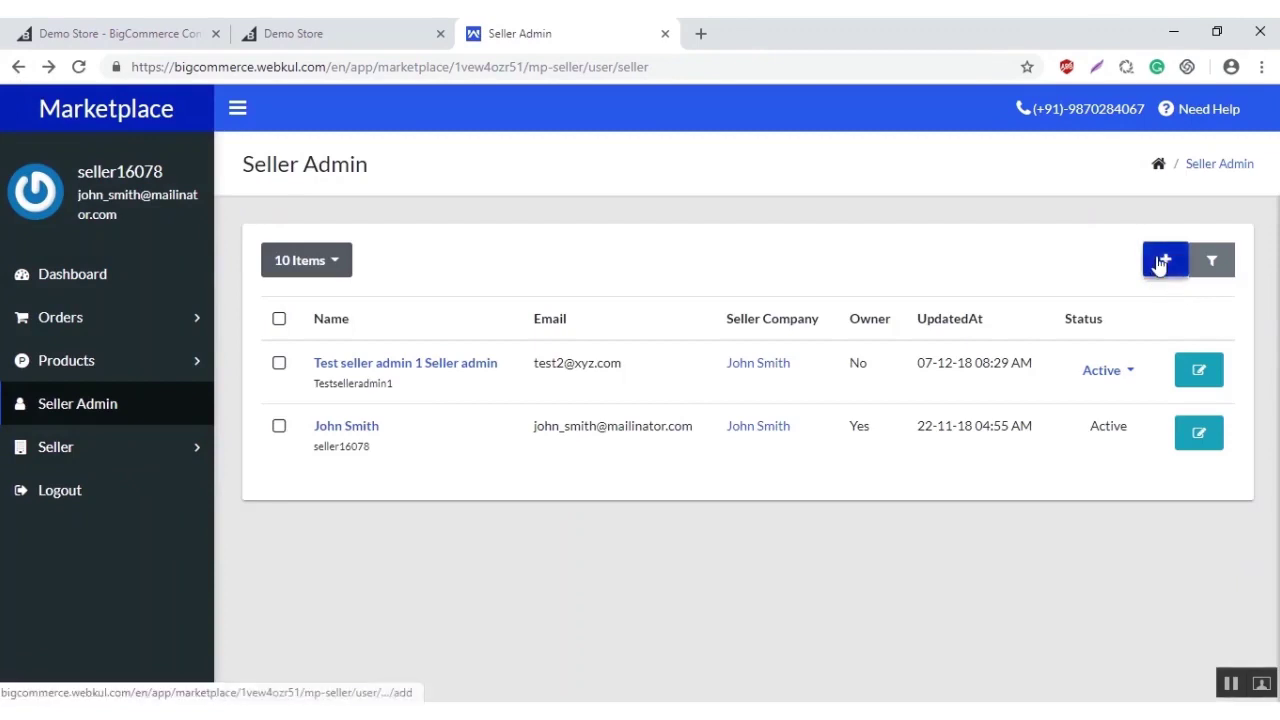
# Step: Open the form for creating a new seller administrator and examine its profile fields
pyautogui.click(1166, 260)
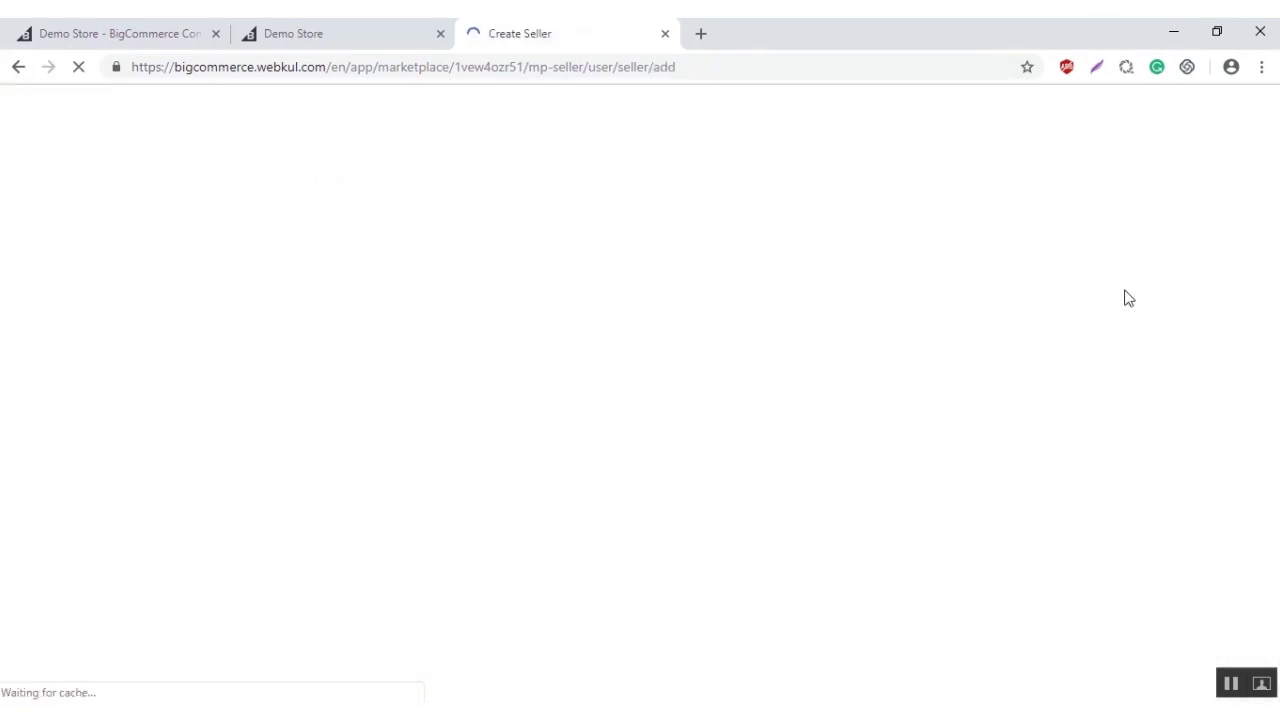
pyautogui.scroll(-3, 527, 428)
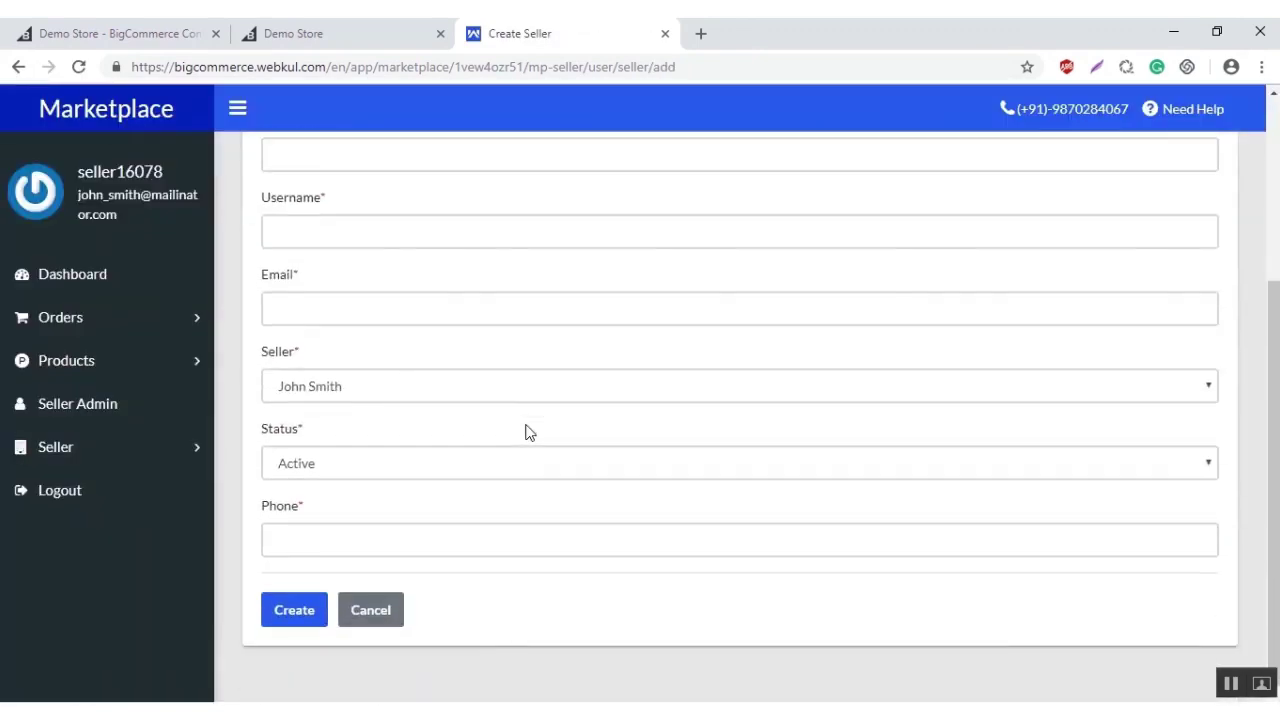
pyautogui.scroll(3, 527, 430)
pyautogui.scroll(-2, 476, 408)
pyautogui.scroll(2, 476, 408)
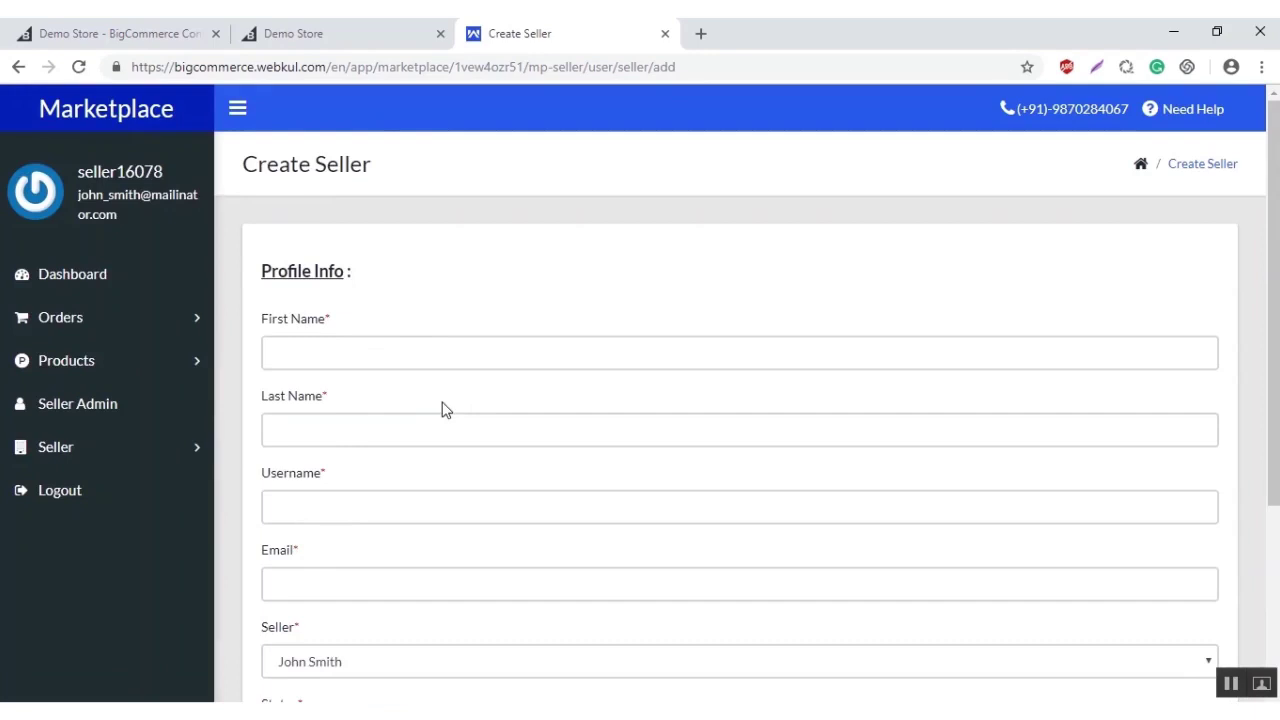
# Step: Examine the remaining fields of the new seller administrator form, including the available seller choices
pyautogui.scroll(-1, 440, 409)
pyautogui.scroll(-1, 437, 471)
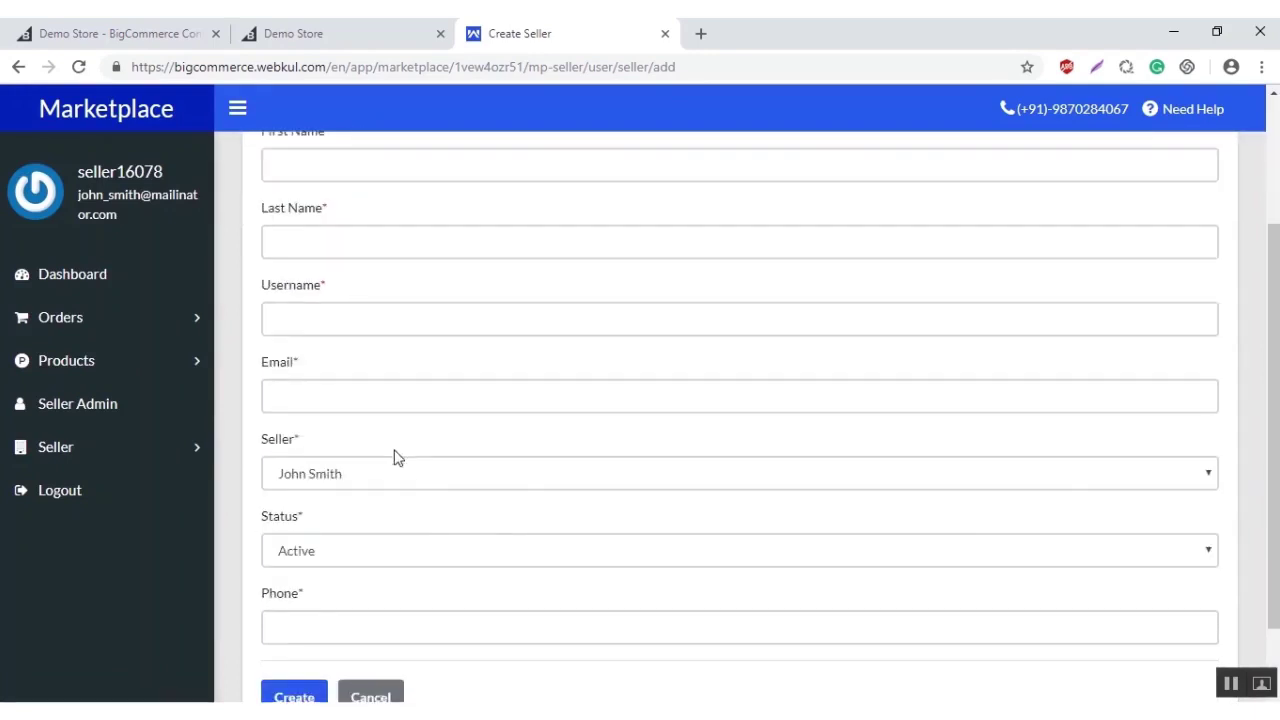
pyautogui.click(838, 480)
pyautogui.click(476, 525)
pyautogui.scroll(-1, 471, 525)
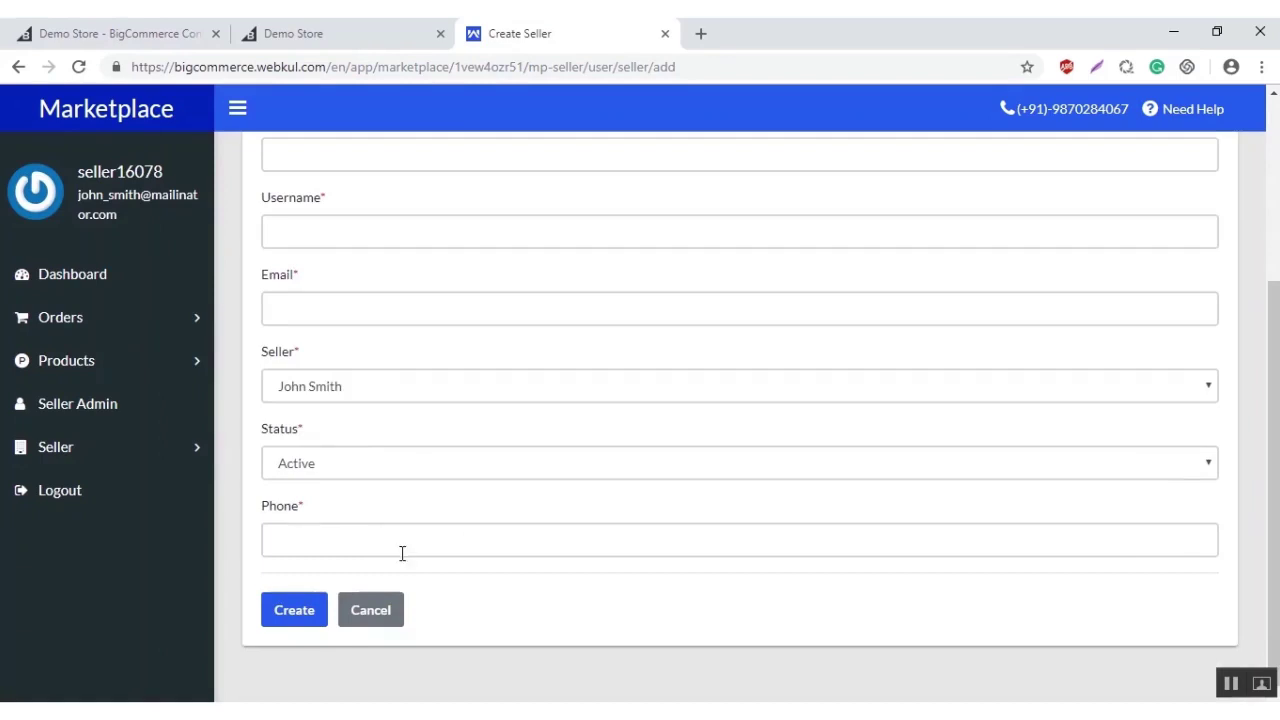
pyautogui.click(299, 614)
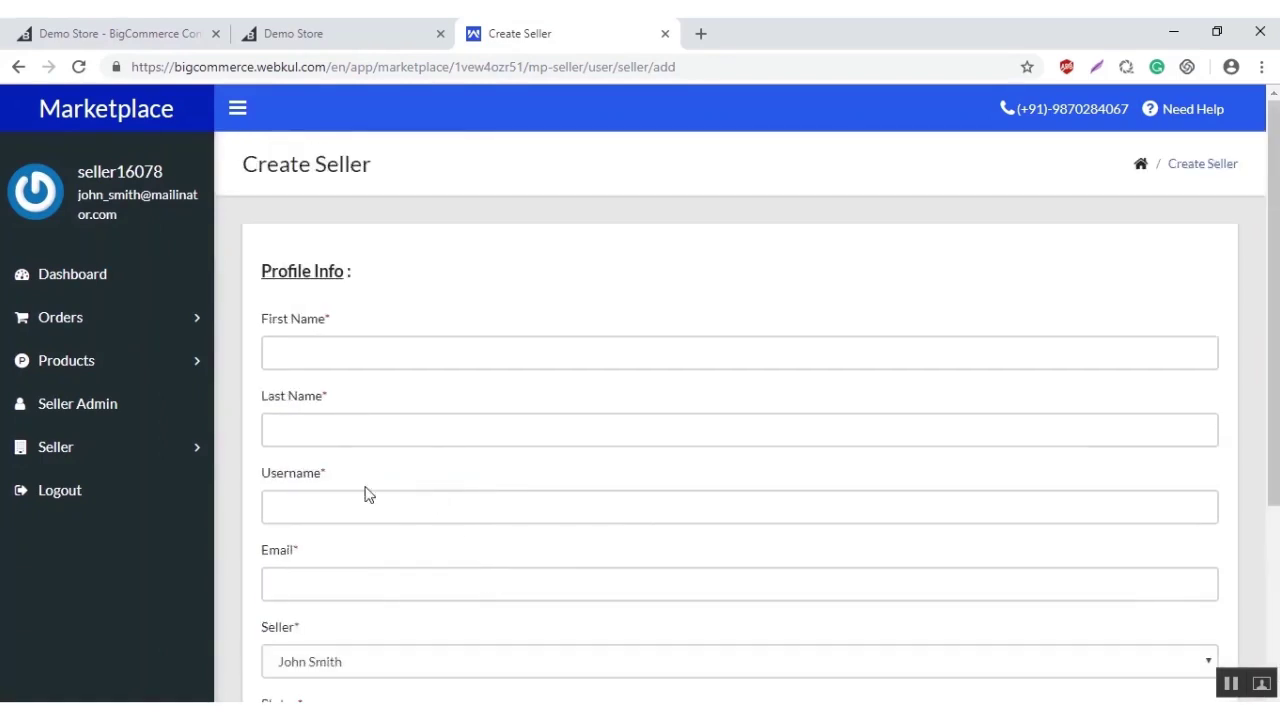
# Step: Open the seller company's record for editing from the seller list and review its general details
pyautogui.click(78, 452)
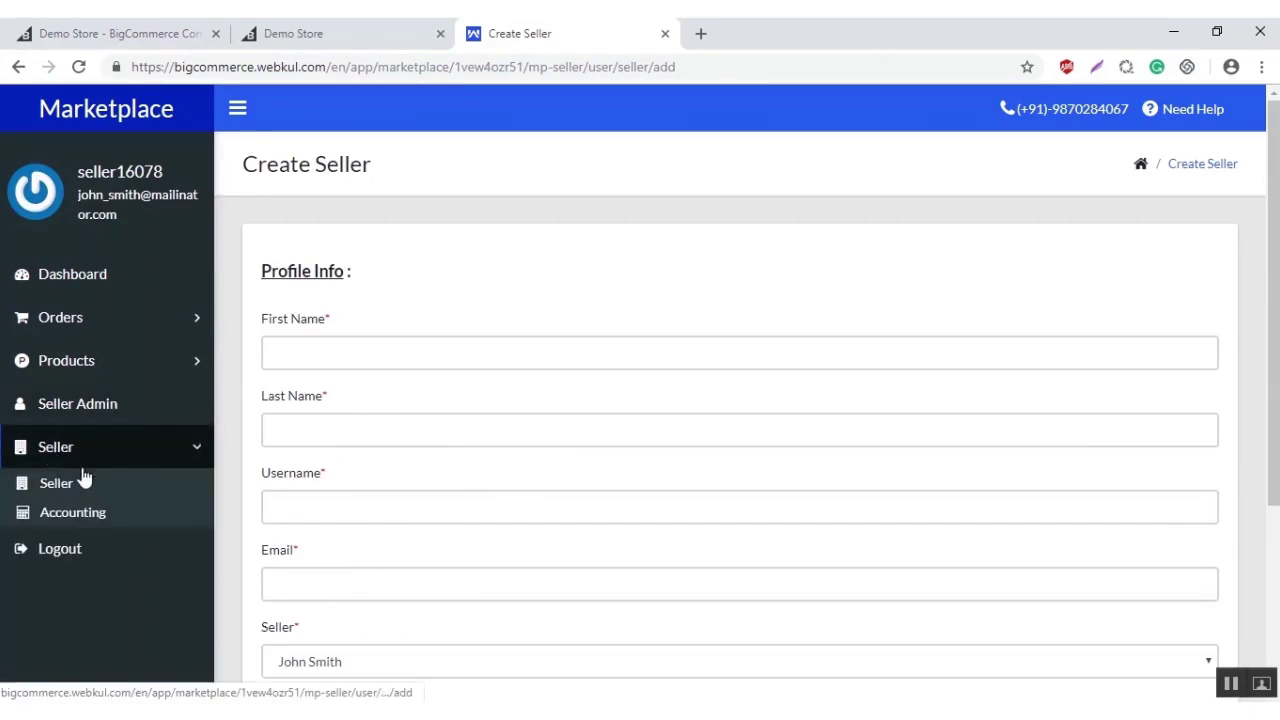
pyautogui.click(54, 486)
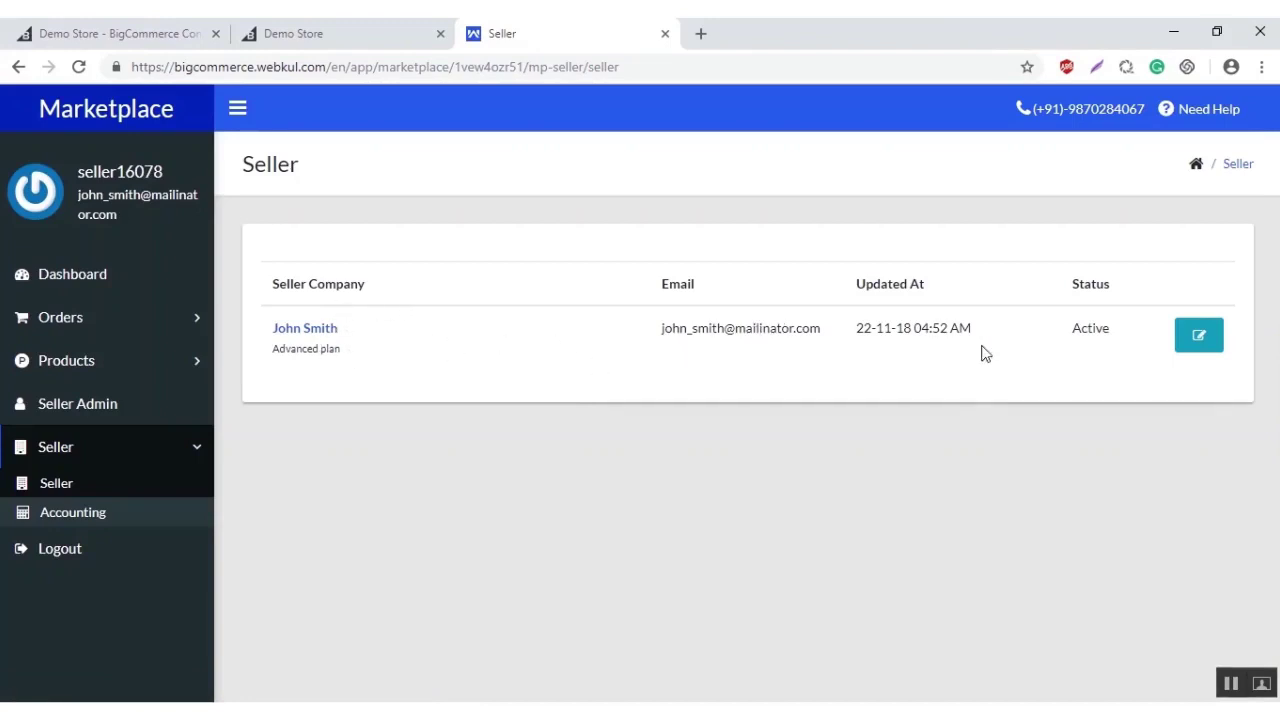
pyautogui.click(1197, 338)
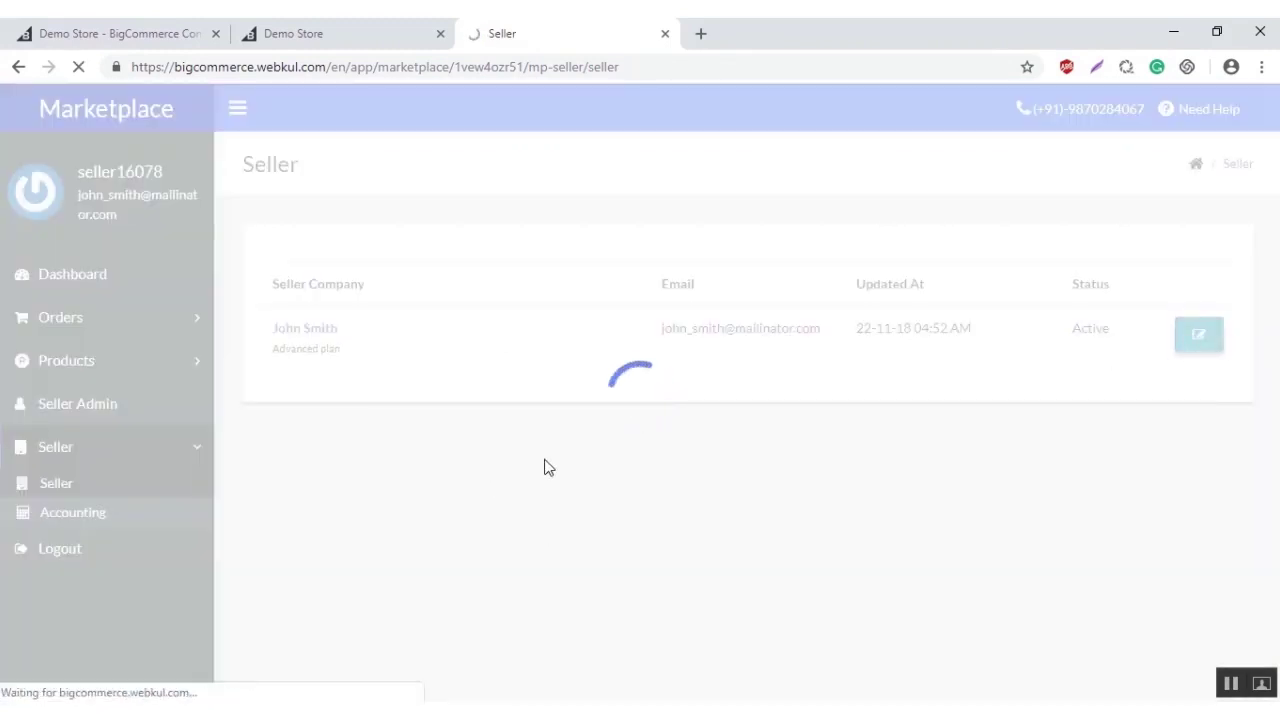
pyautogui.scroll(-5, 535, 472)
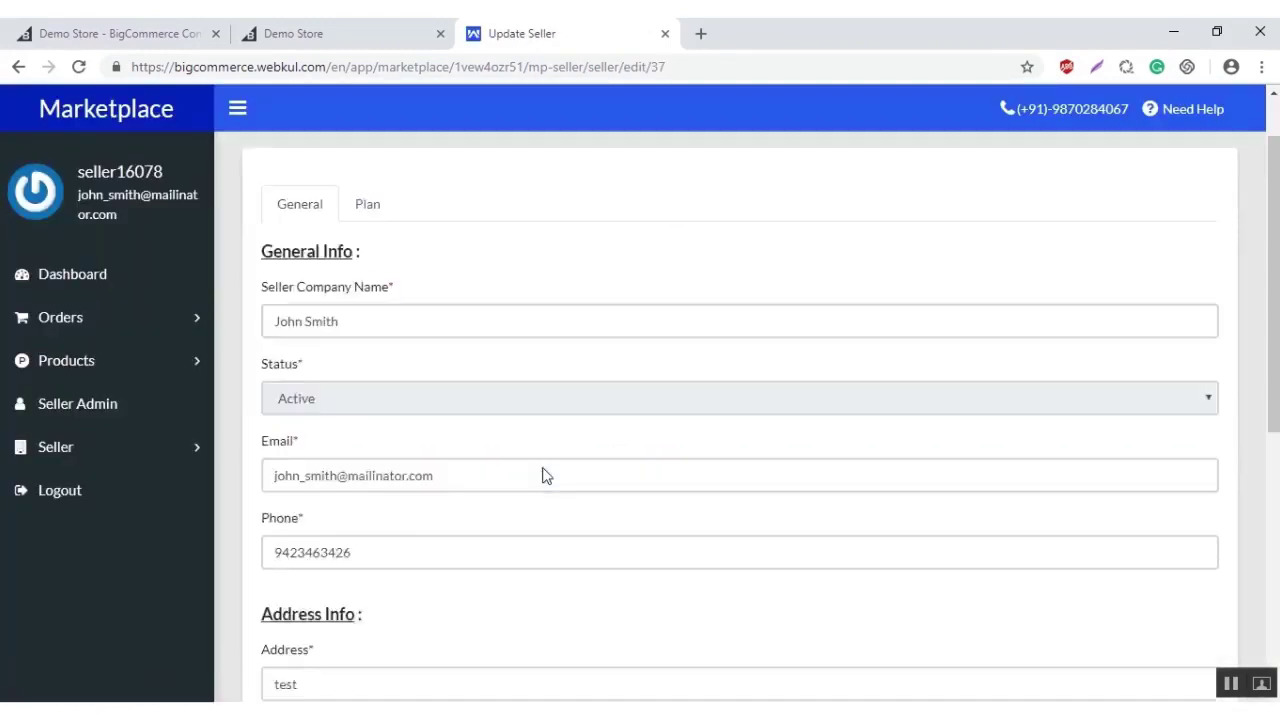
pyautogui.scroll(4, 545, 475)
pyautogui.scroll(2, 545, 475)
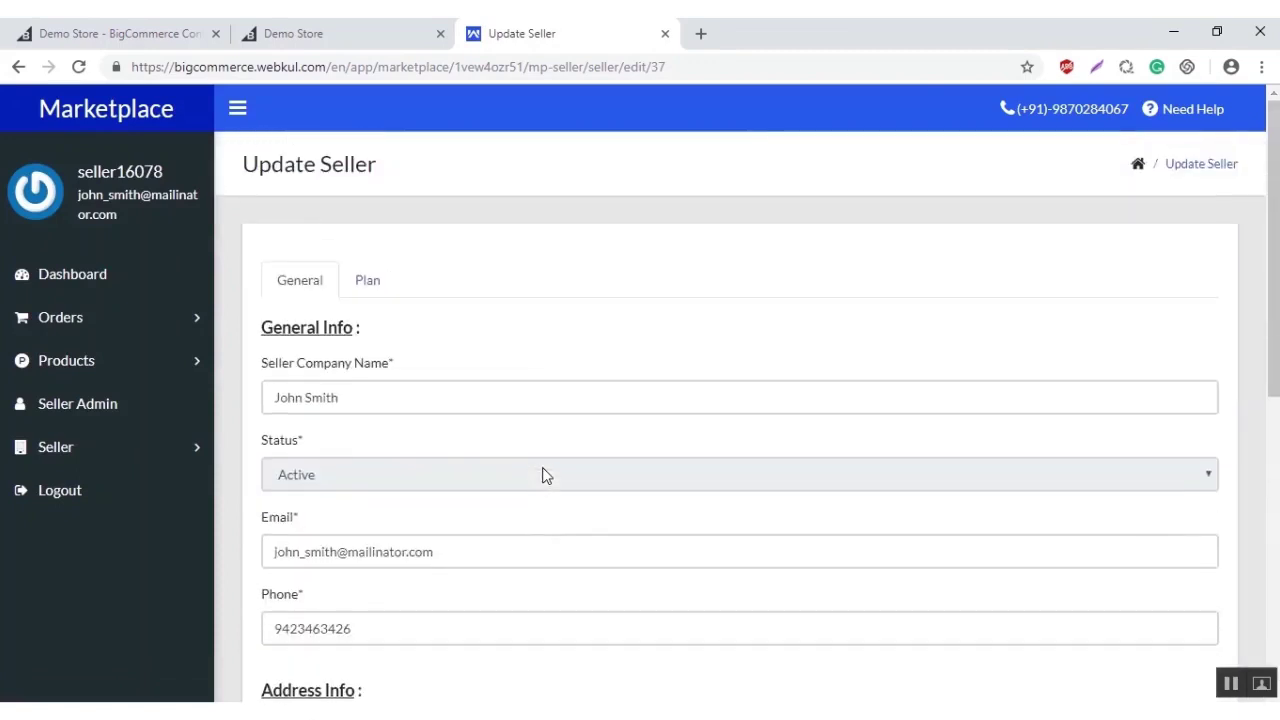
# Step: Review the subscription plans offered to the seller, comparing price, maximum products and commission
pyautogui.click(368, 285)
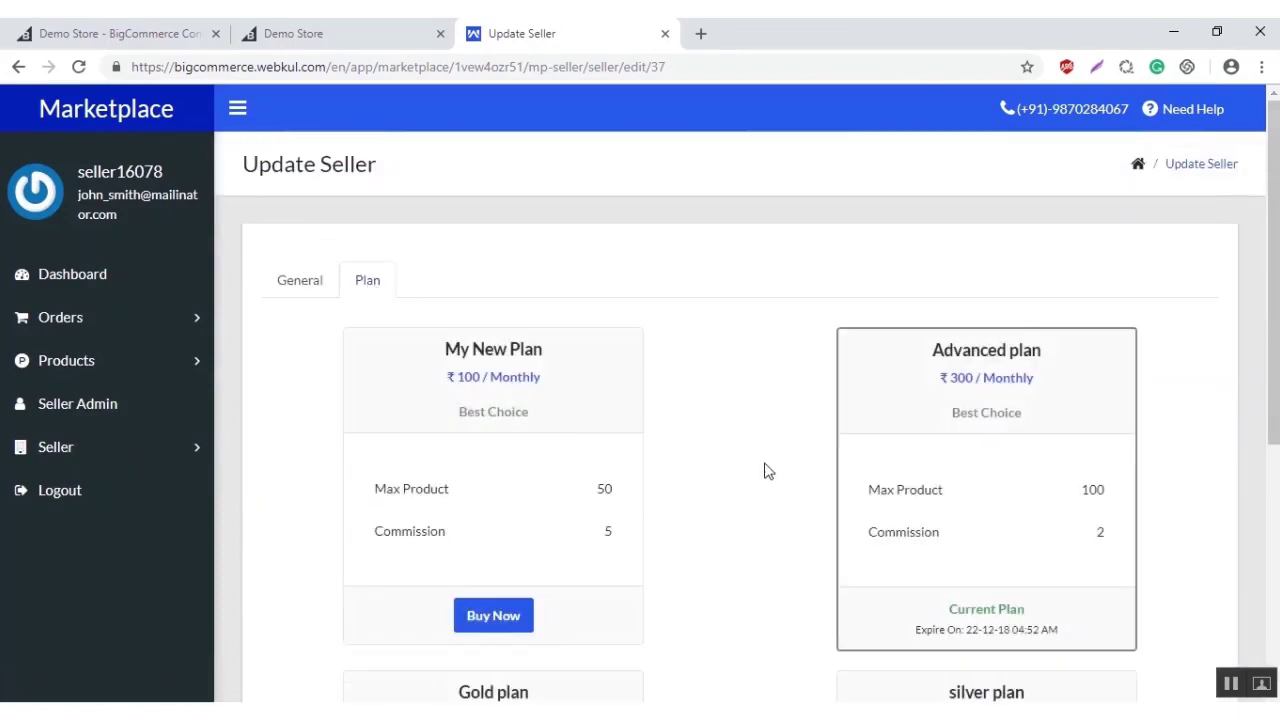
pyautogui.scroll(-3, 767, 471)
pyautogui.scroll(3, 767, 471)
pyautogui.scroll(-2, 767, 471)
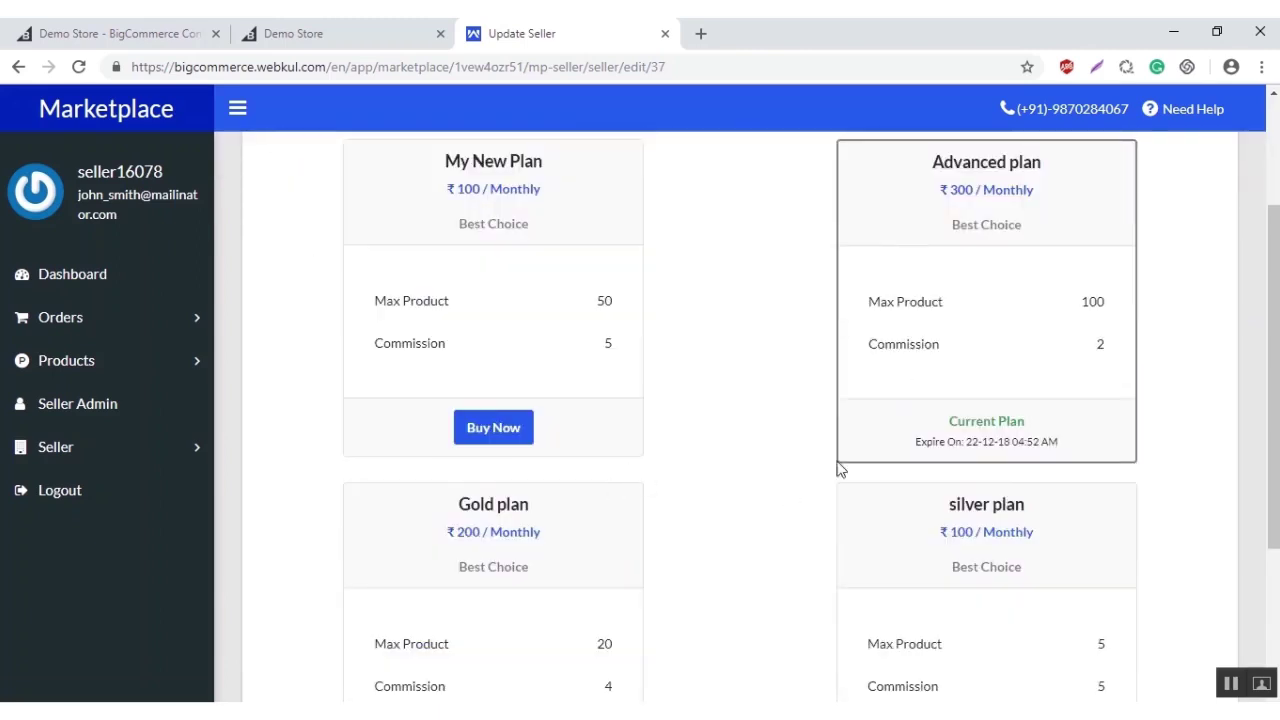
pyautogui.scroll(1, 786, 434)
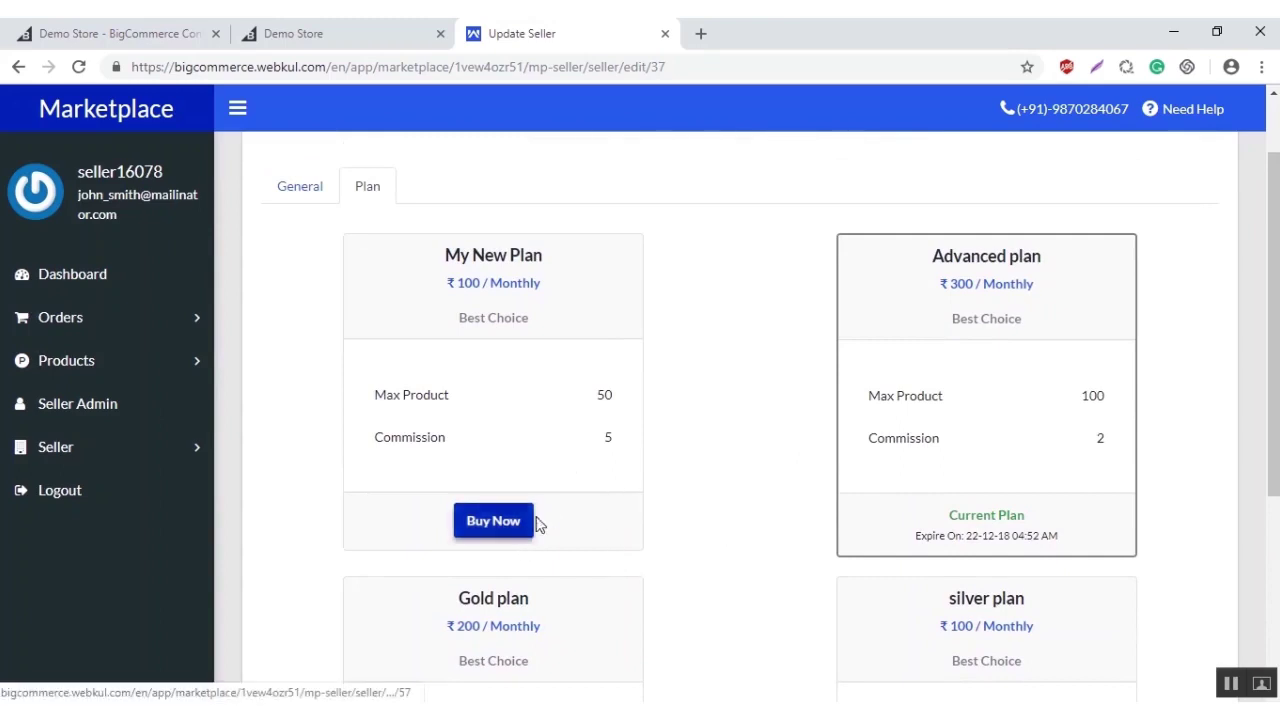
pyautogui.scroll(-1, 610, 486)
pyautogui.scroll(2, 617, 486)
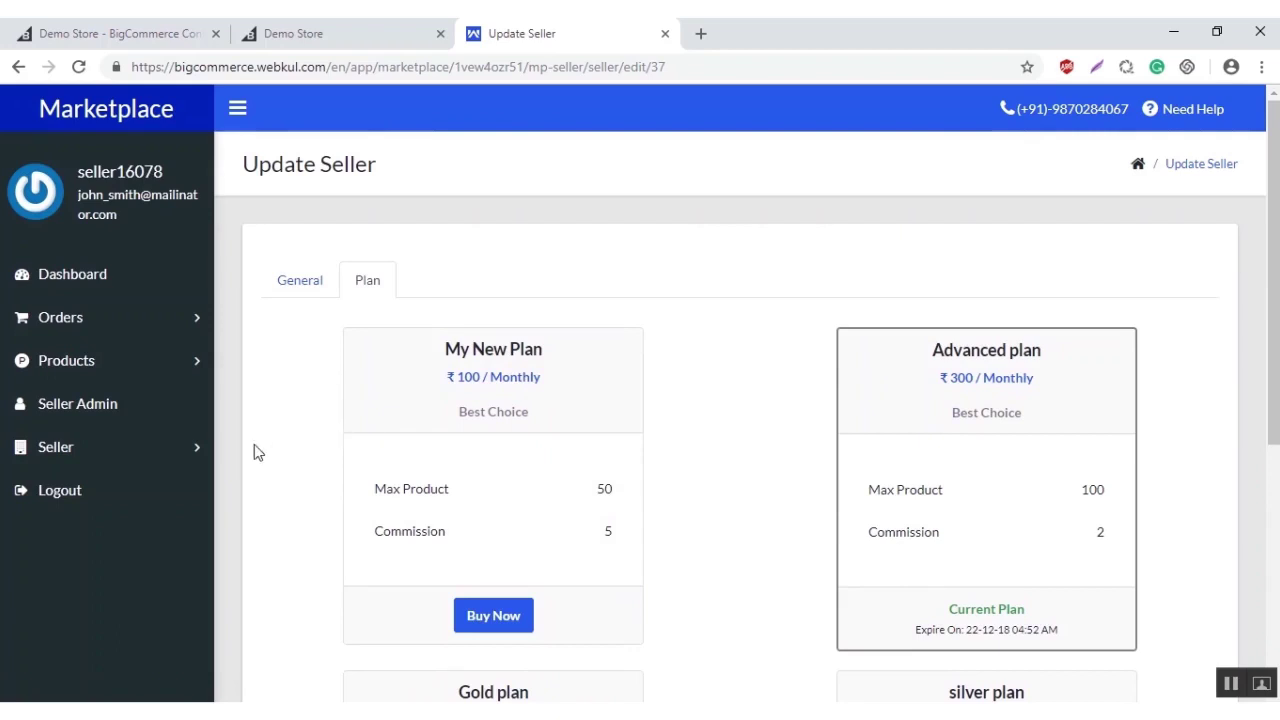
# Step: Open the seller's accounting list and review the order placement and payout transactions
pyautogui.click(55, 452)
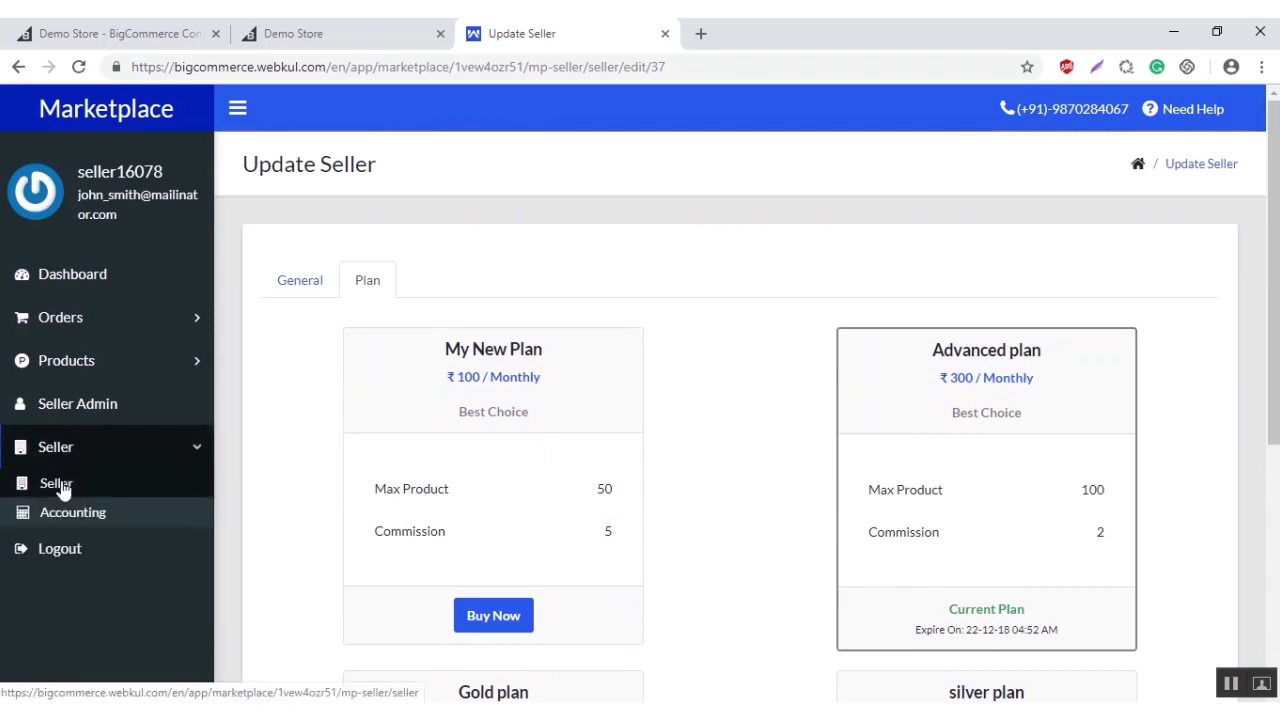
pyautogui.click(55, 514)
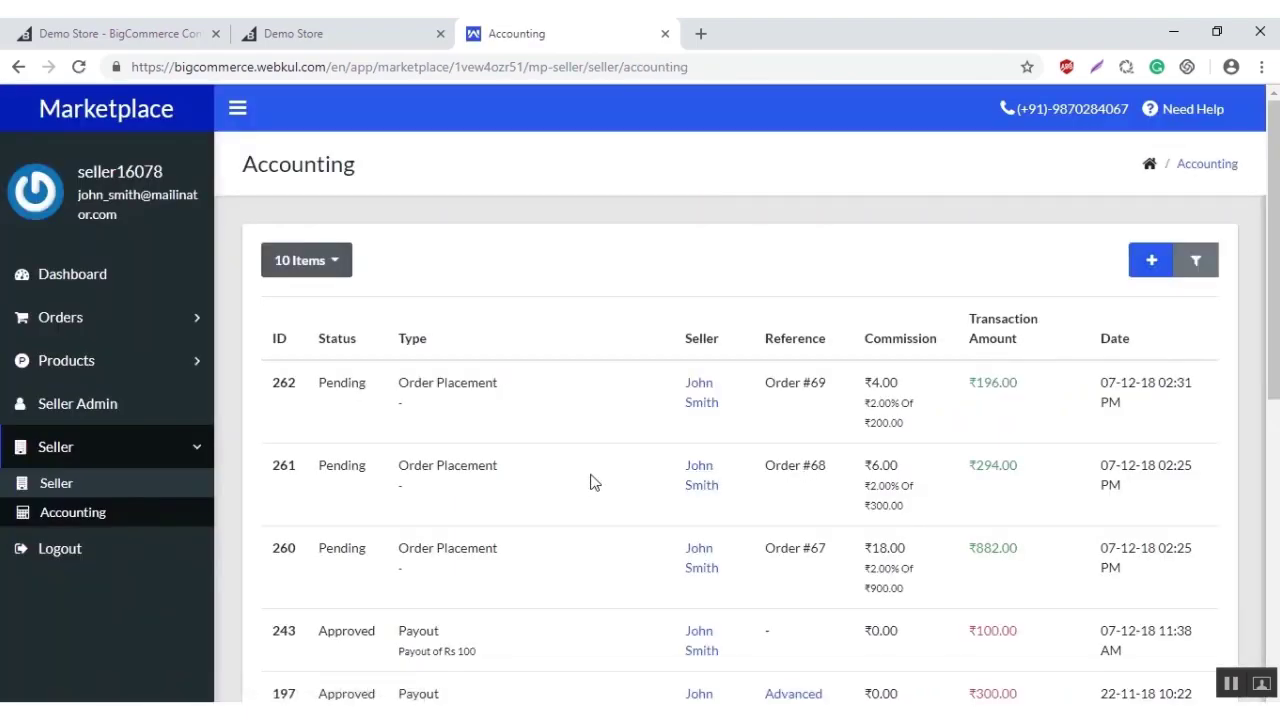
pyautogui.scroll(-3, 630, 472)
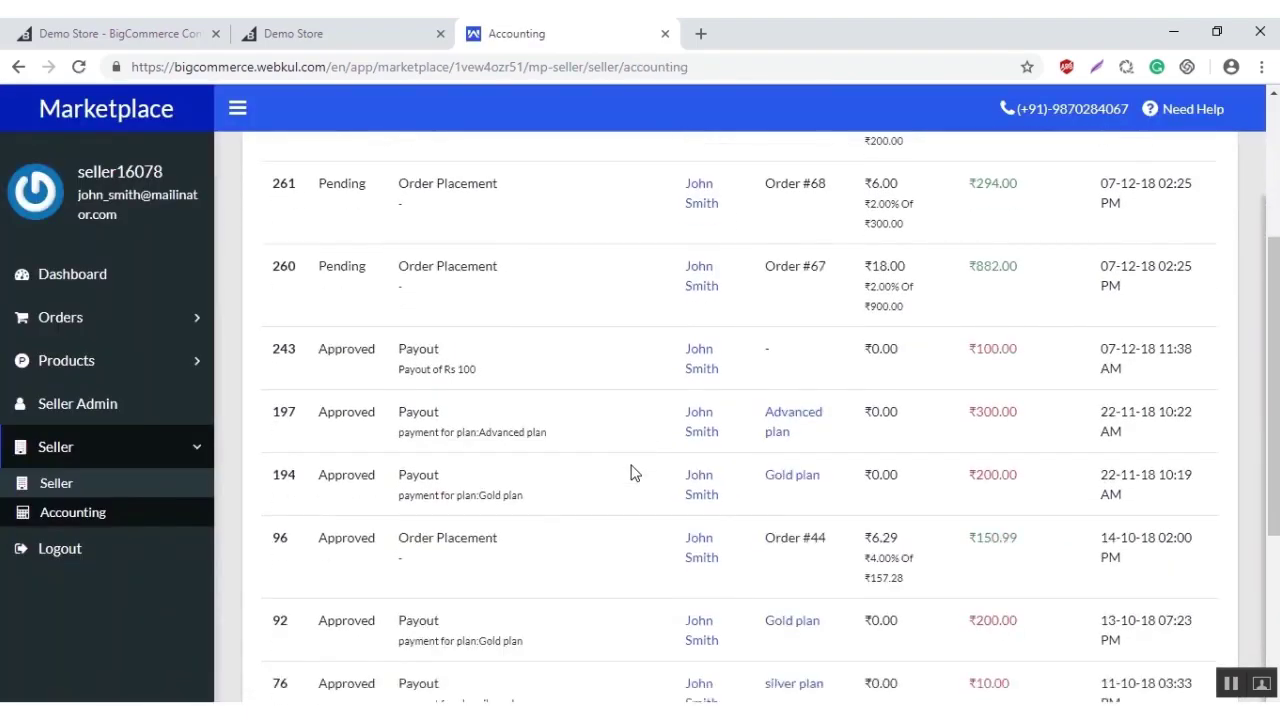
pyautogui.scroll(3, 631, 473)
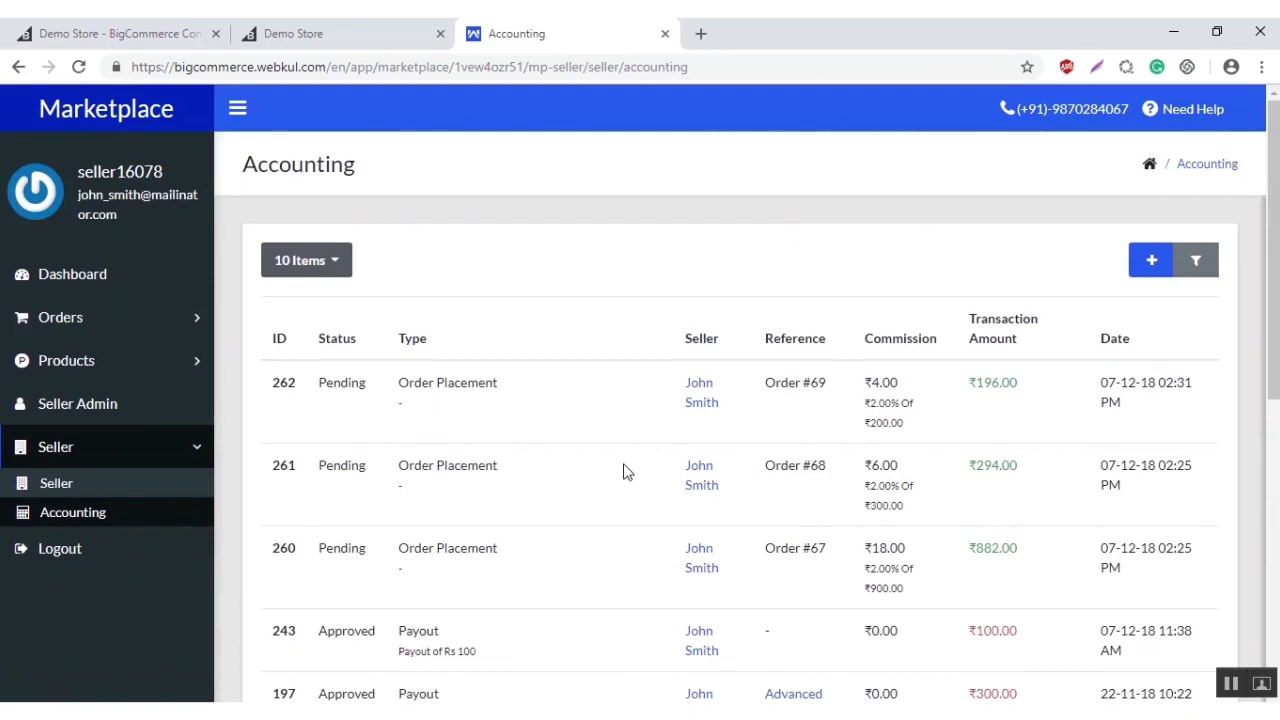
pyautogui.scroll(-1, 623, 472)
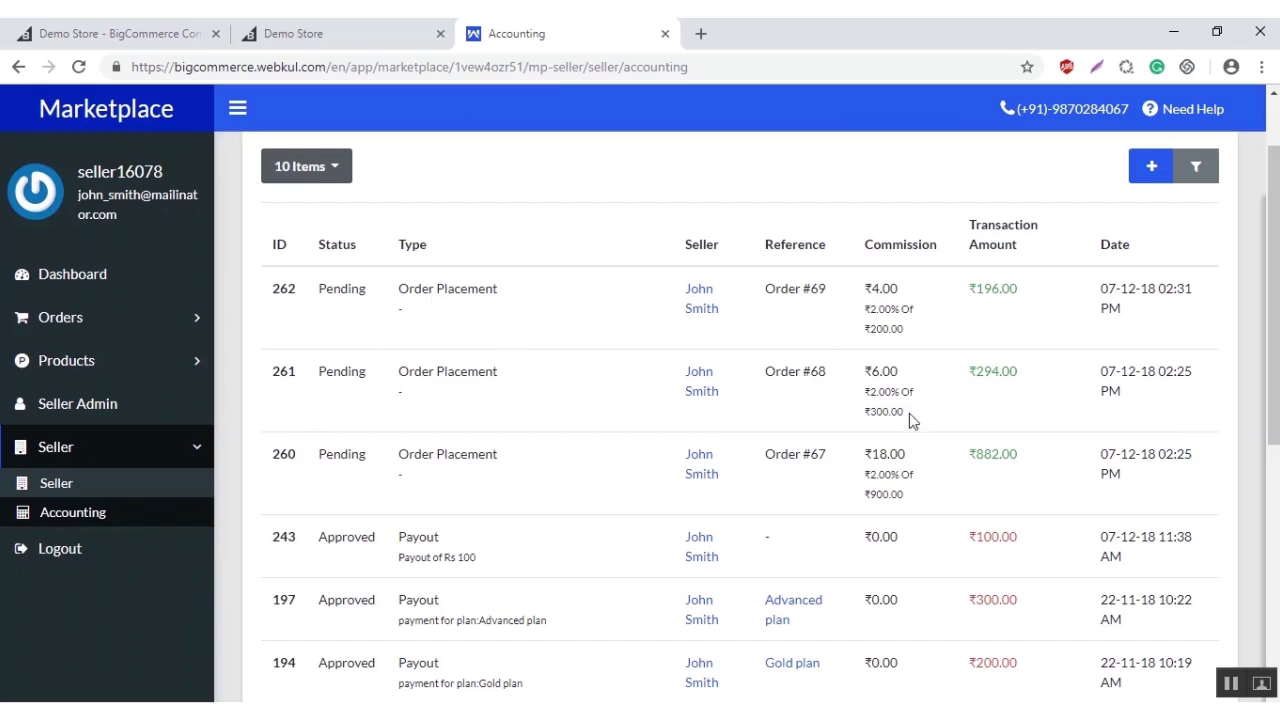
pyautogui.scroll(-3, 909, 420)
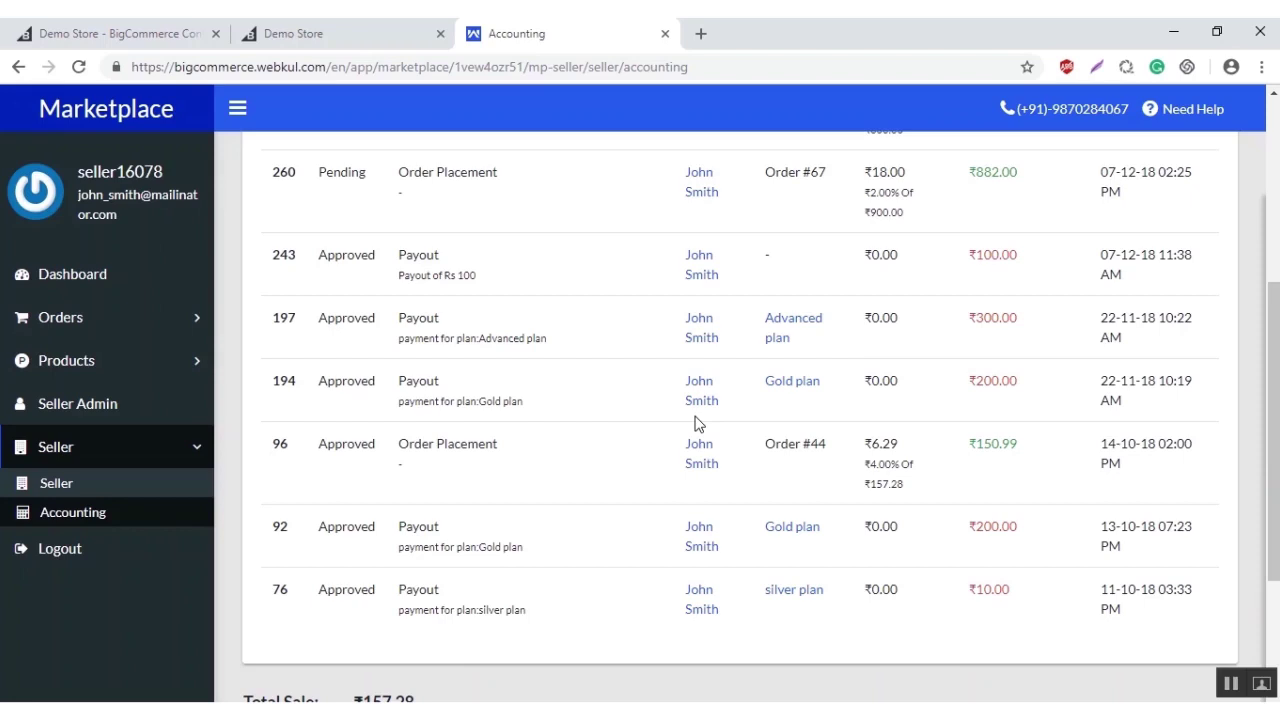
pyautogui.scroll(4, 708, 398)
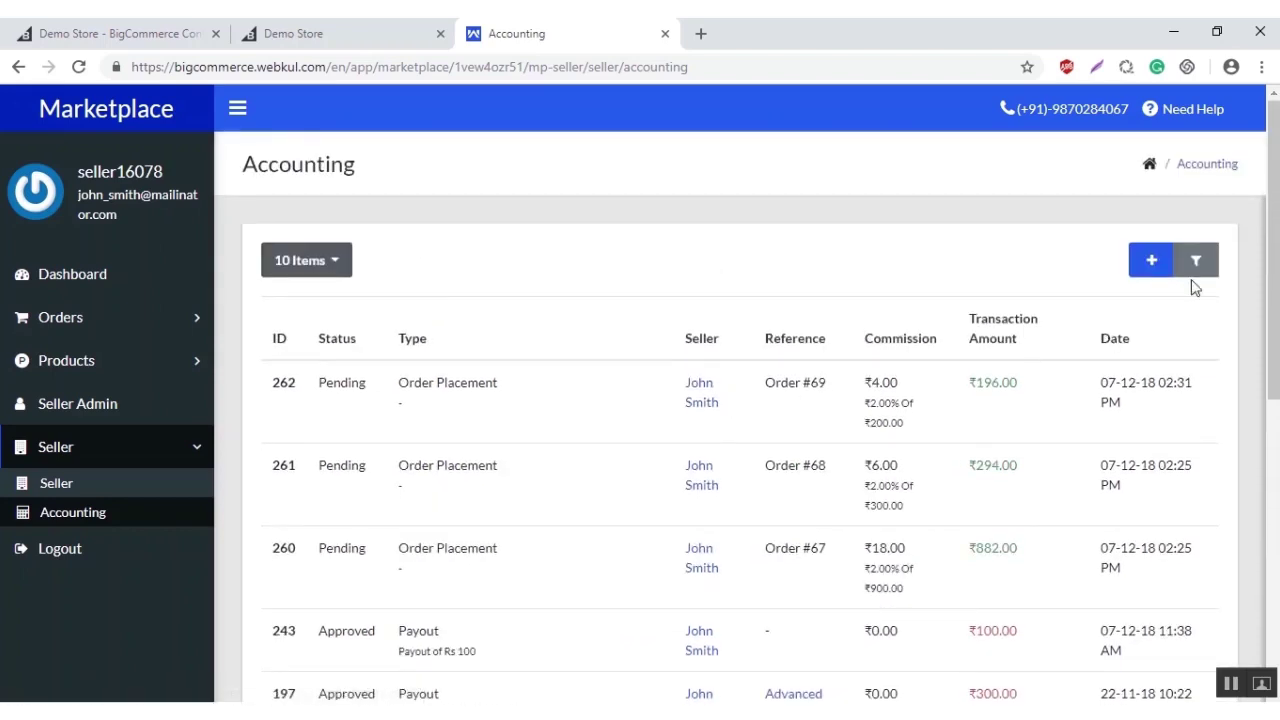
# Step: Create a withdrawal request for the seller with amount 100 and the comment "withdraw of 100 rs"
pyautogui.click(1148, 260)
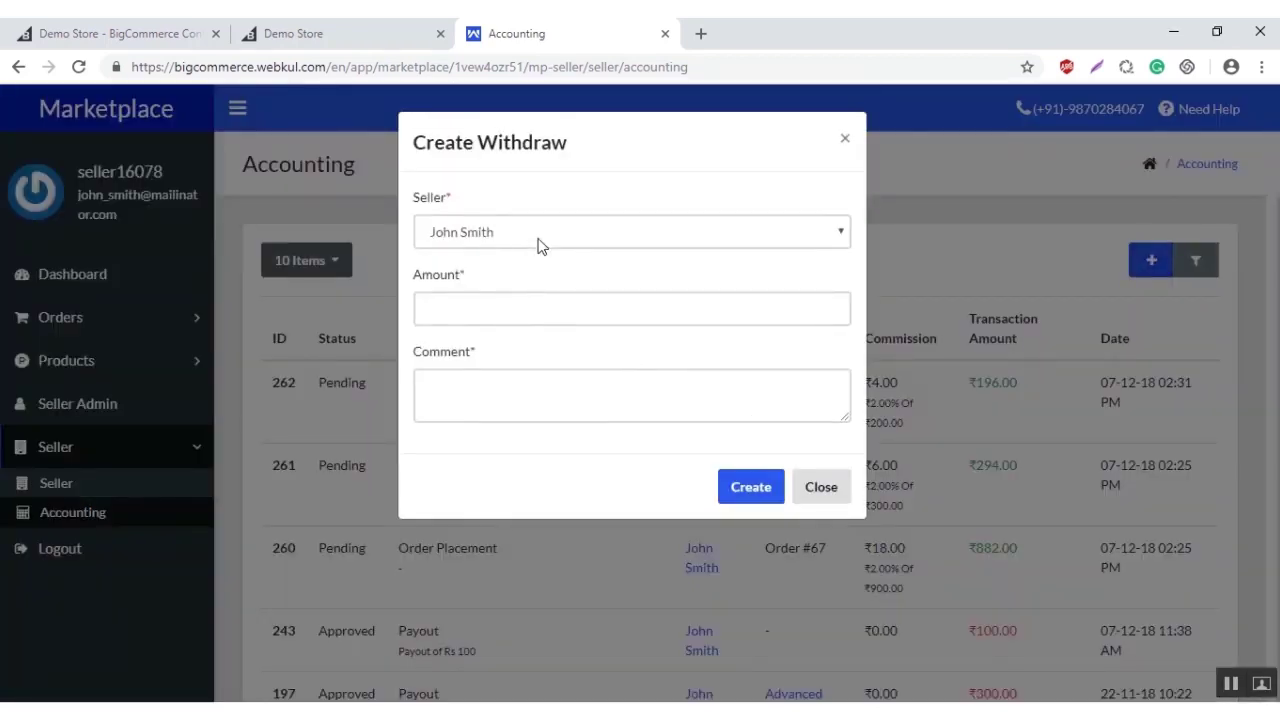
pyautogui.click(548, 241)
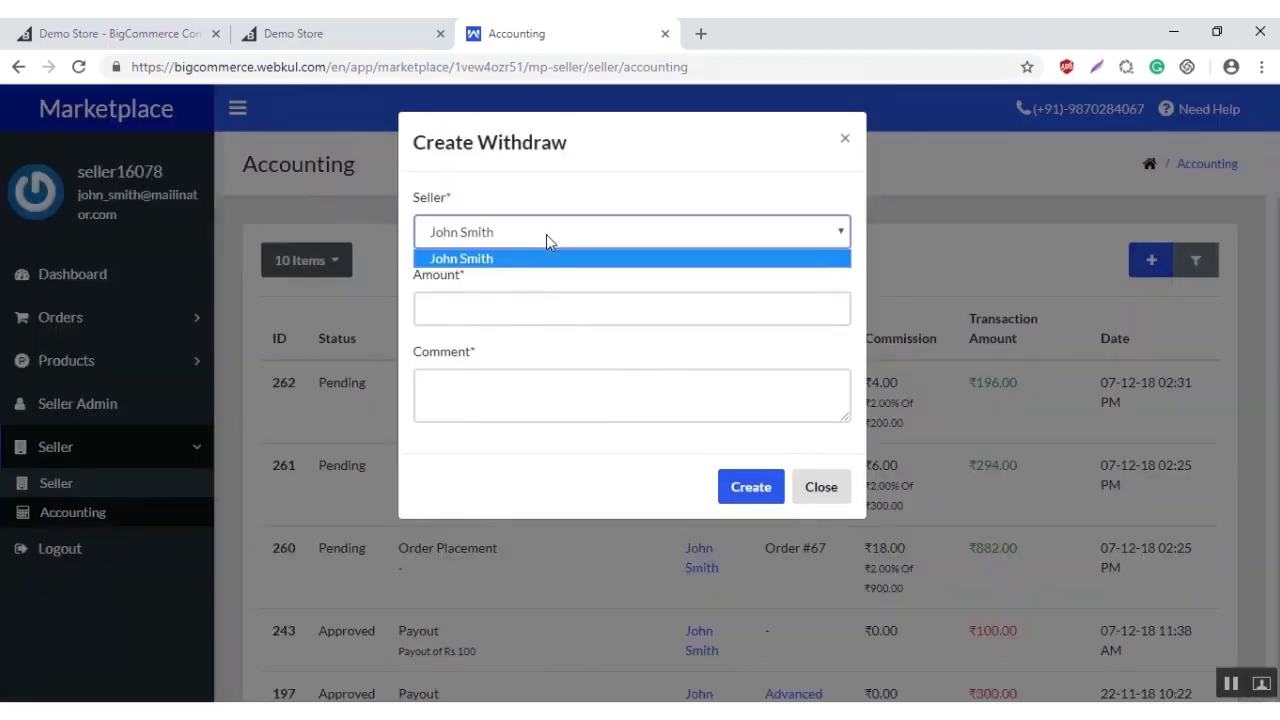
pyautogui.click(477, 259)
pyautogui.click(489, 308)
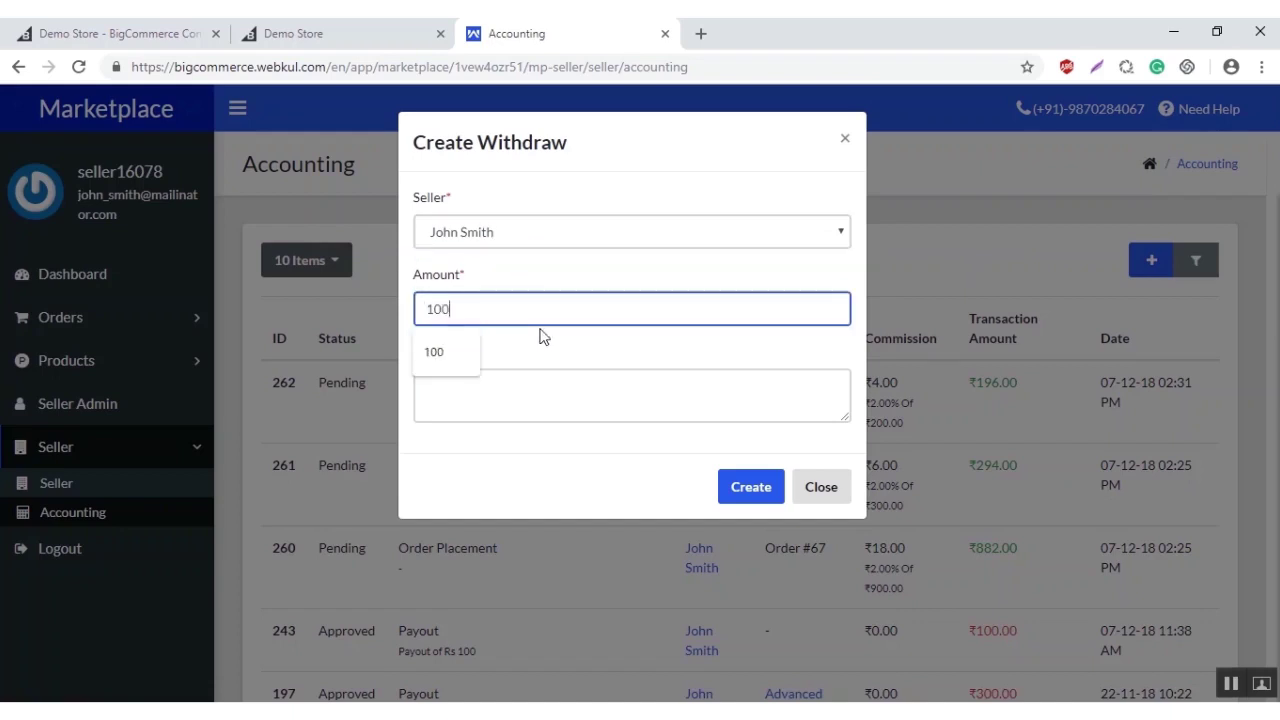
pyautogui.click(492, 404)
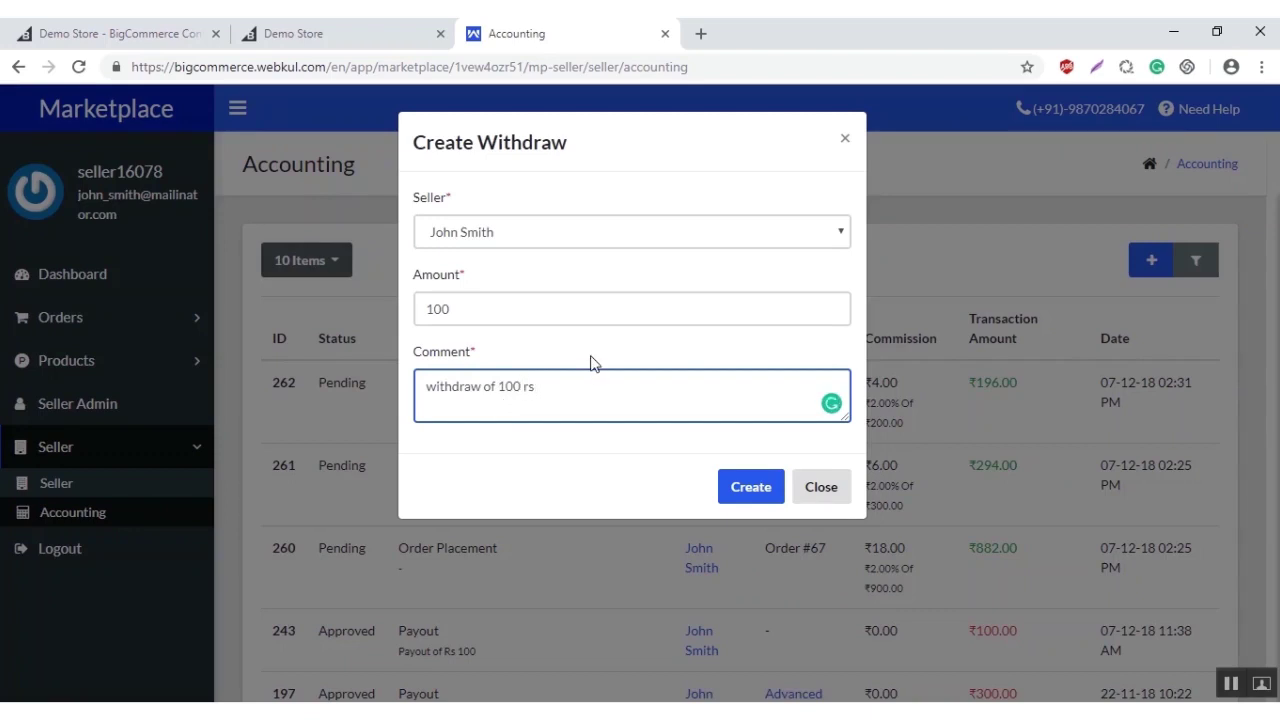
pyautogui.click(740, 489)
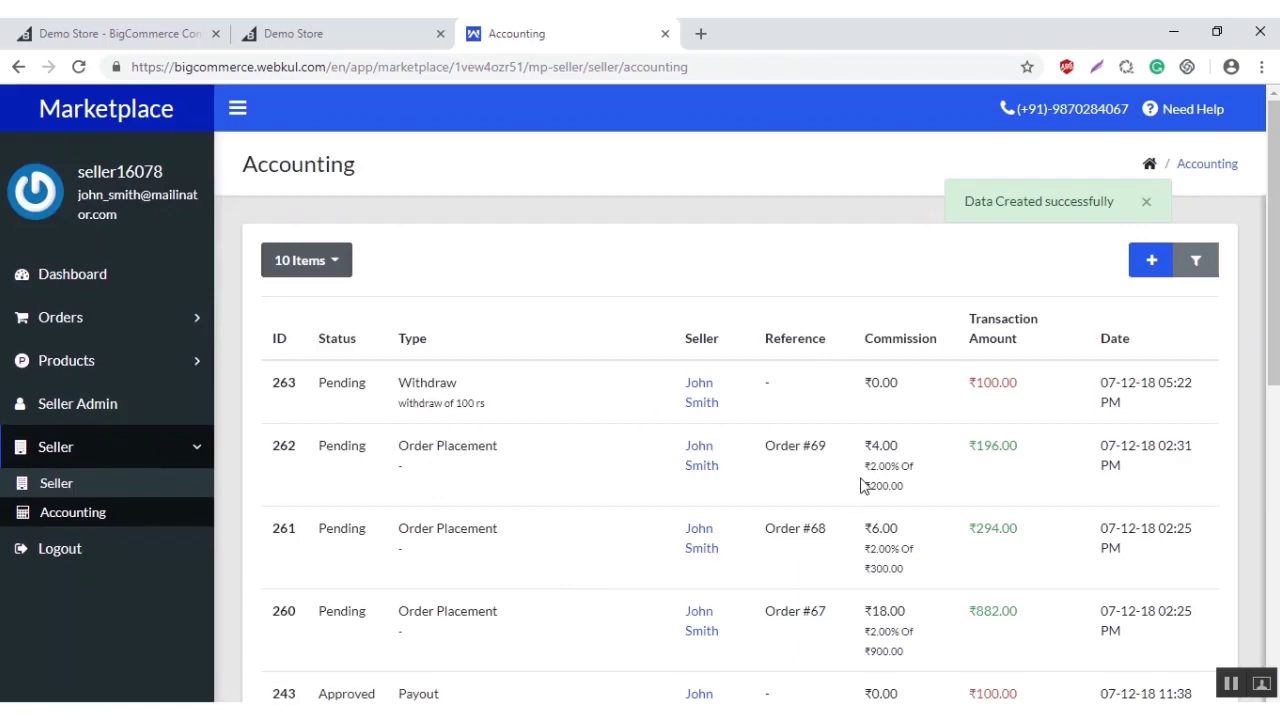
# Step: Review the sale, commission, payout, withdrawal and balance totals below the accounting list, and check the withdrawal entry
pyautogui.scroll(-7, 830, 432)
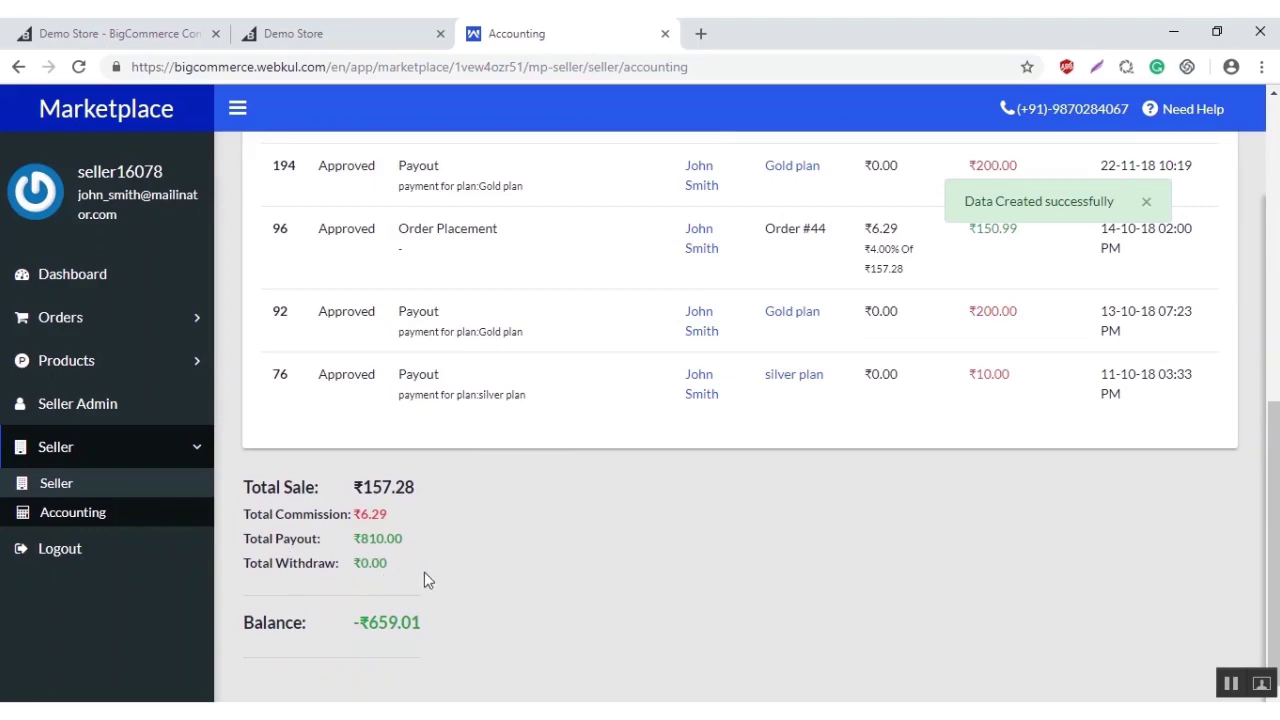
pyautogui.scroll(7, 694, 560)
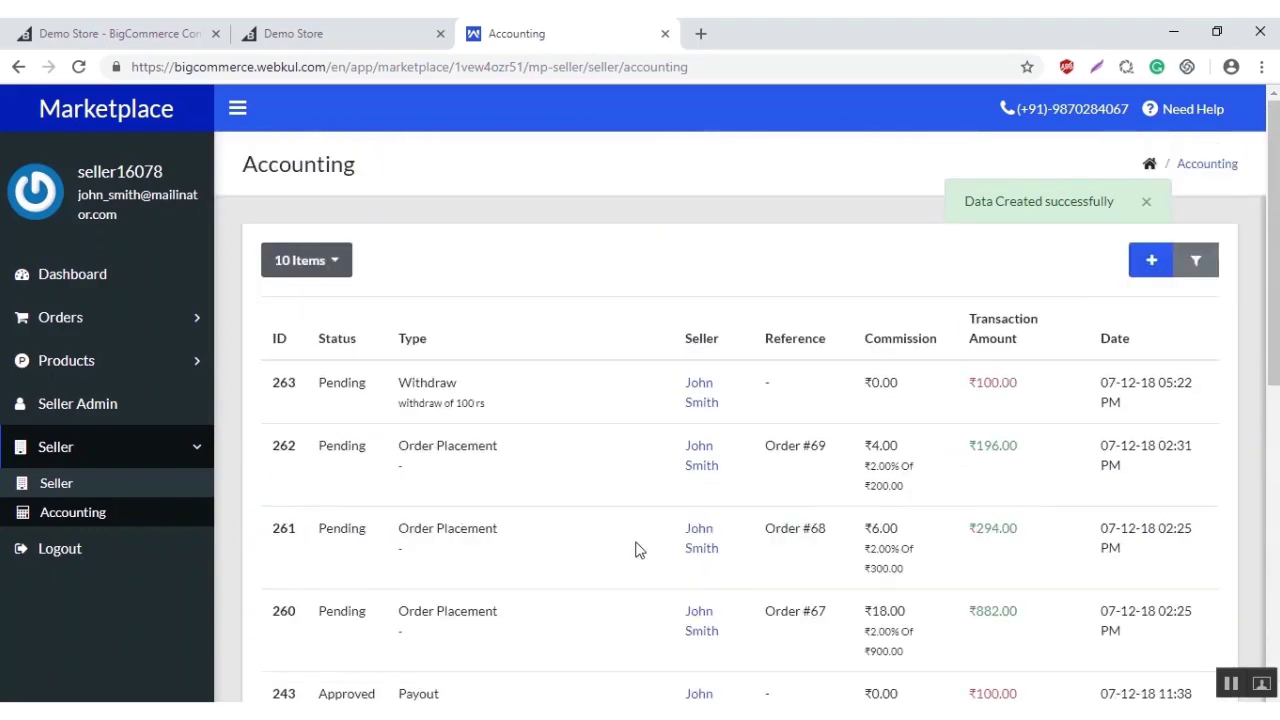
pyautogui.scroll(-1, 634, 550)
pyautogui.scroll(1, 634, 550)
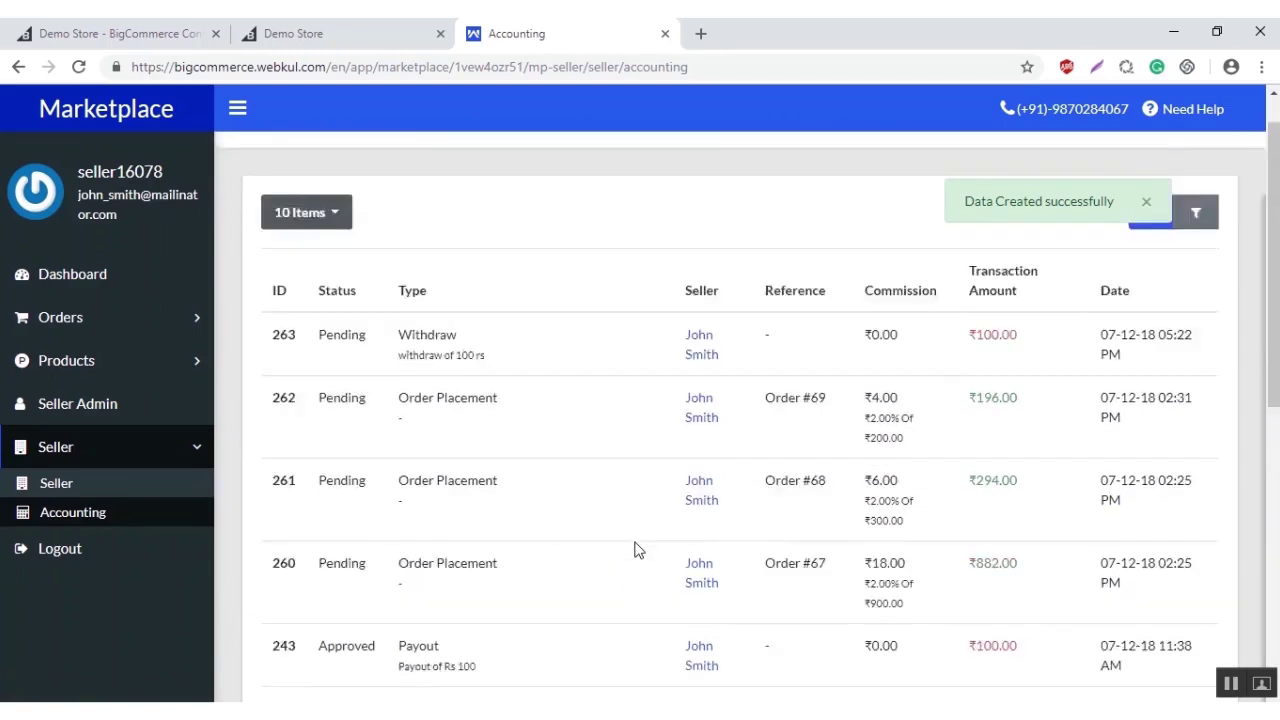
pyautogui.click(1240, 686)
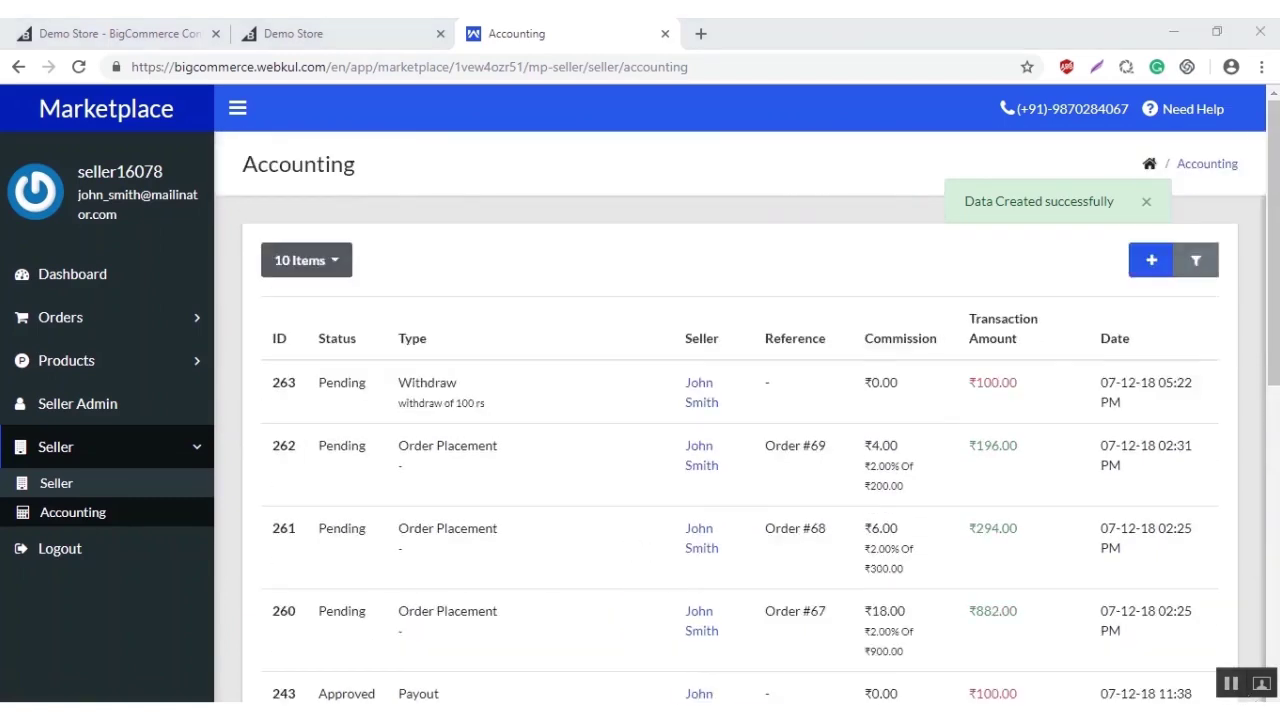
# Step: Switch to the Demo Store storefront, open the Bags category and dismiss the e-mail notification
pyautogui.click(398, 36)
pyautogui.scroll(-1, 580, 335)
pyautogui.scroll(2, 580, 334)
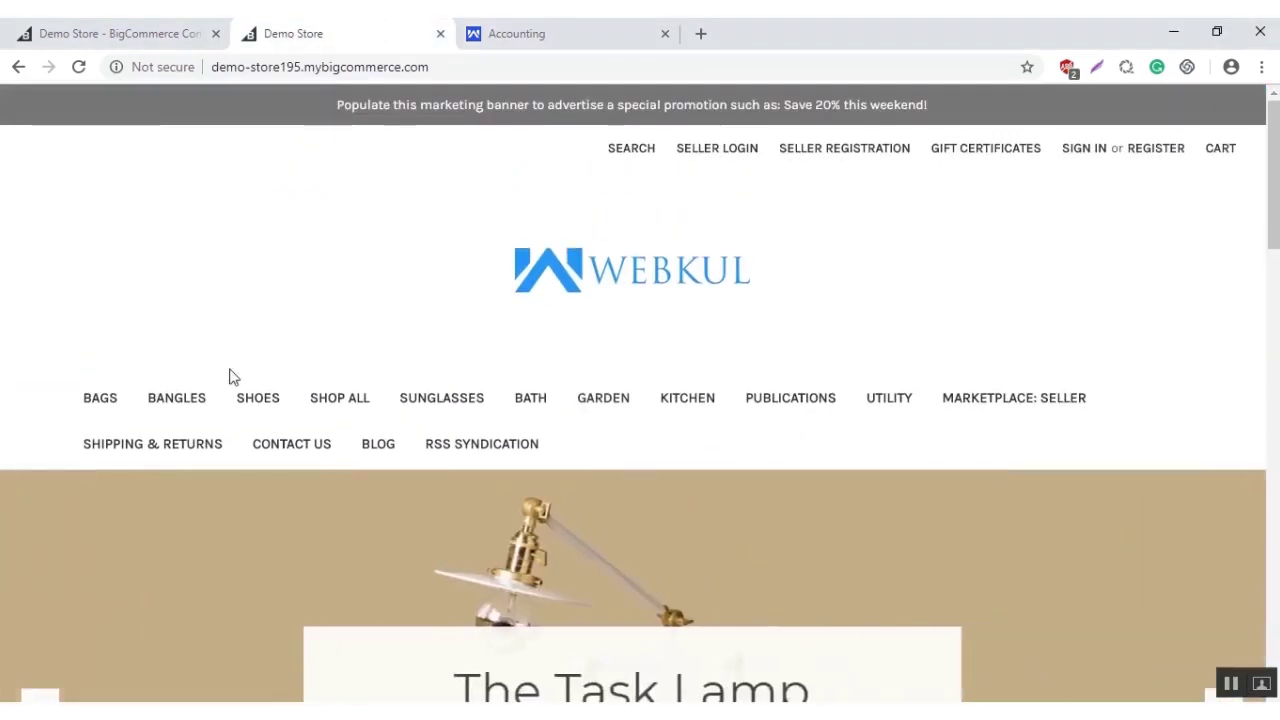
pyautogui.click(104, 402)
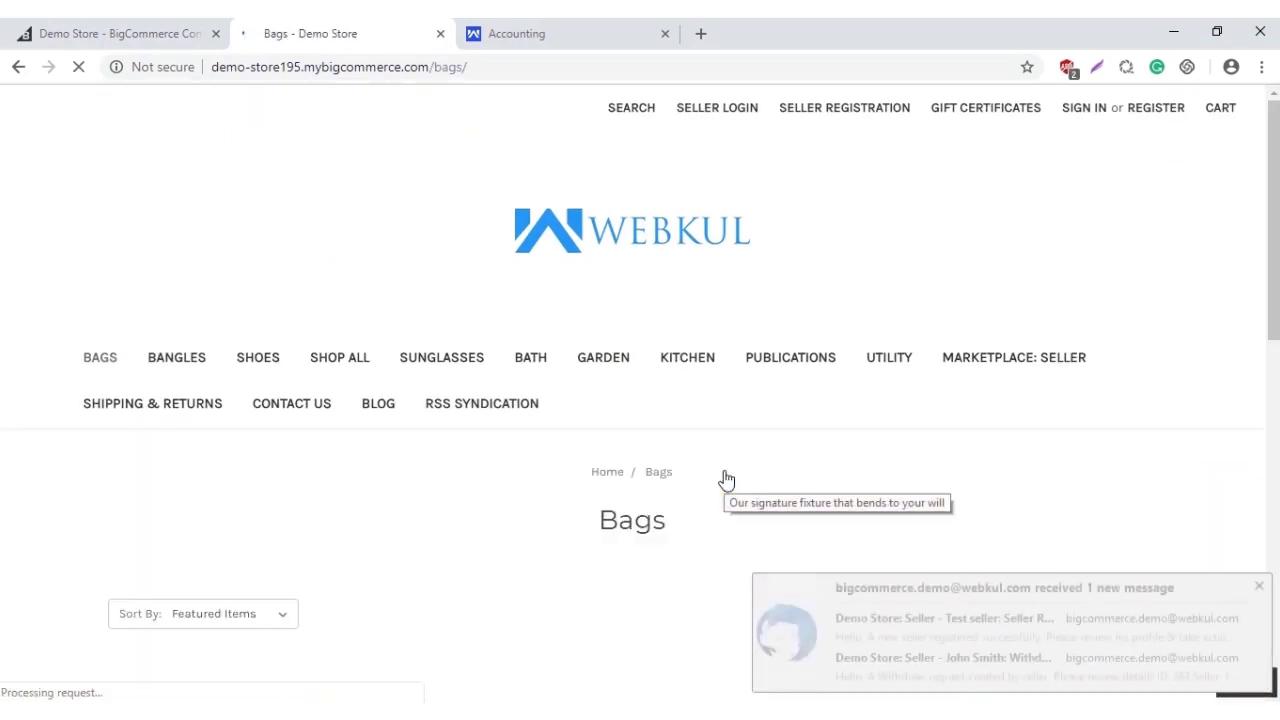
pyautogui.click(1257, 588)
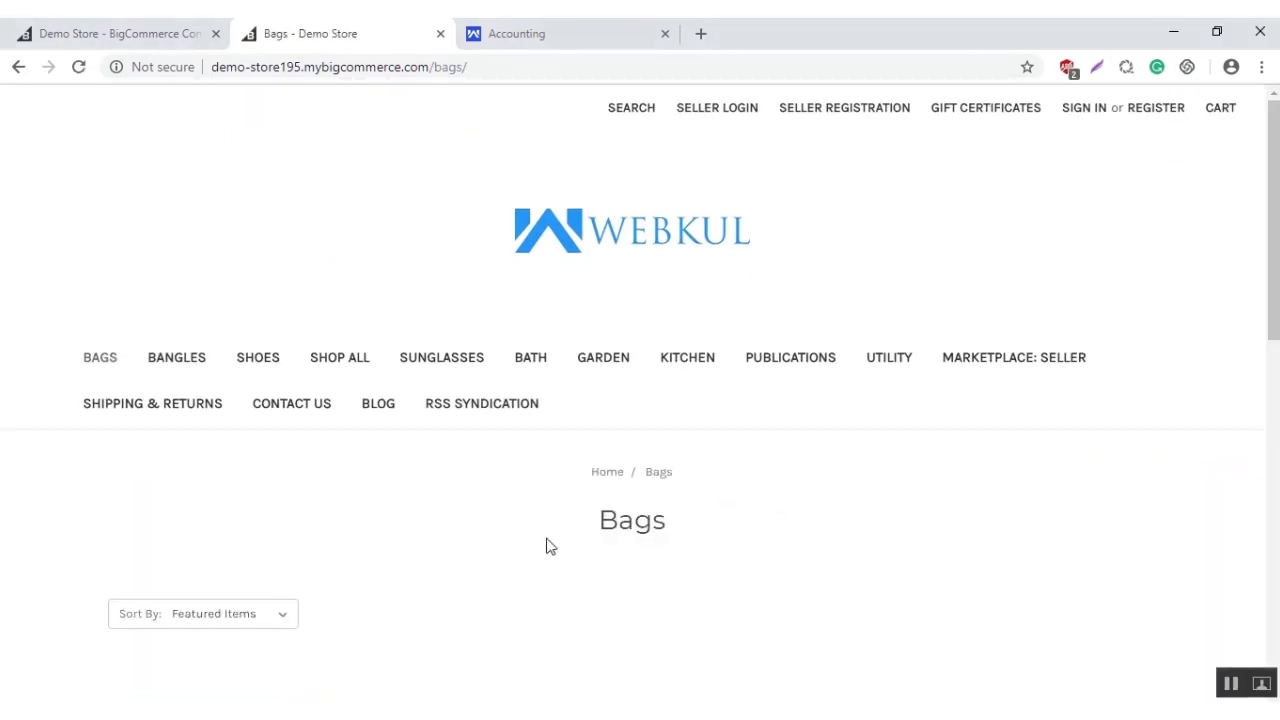
# Step: Open the Party Bags product from the Bags category and choose its light grey colour
pyautogui.scroll(-5, 566, 466)
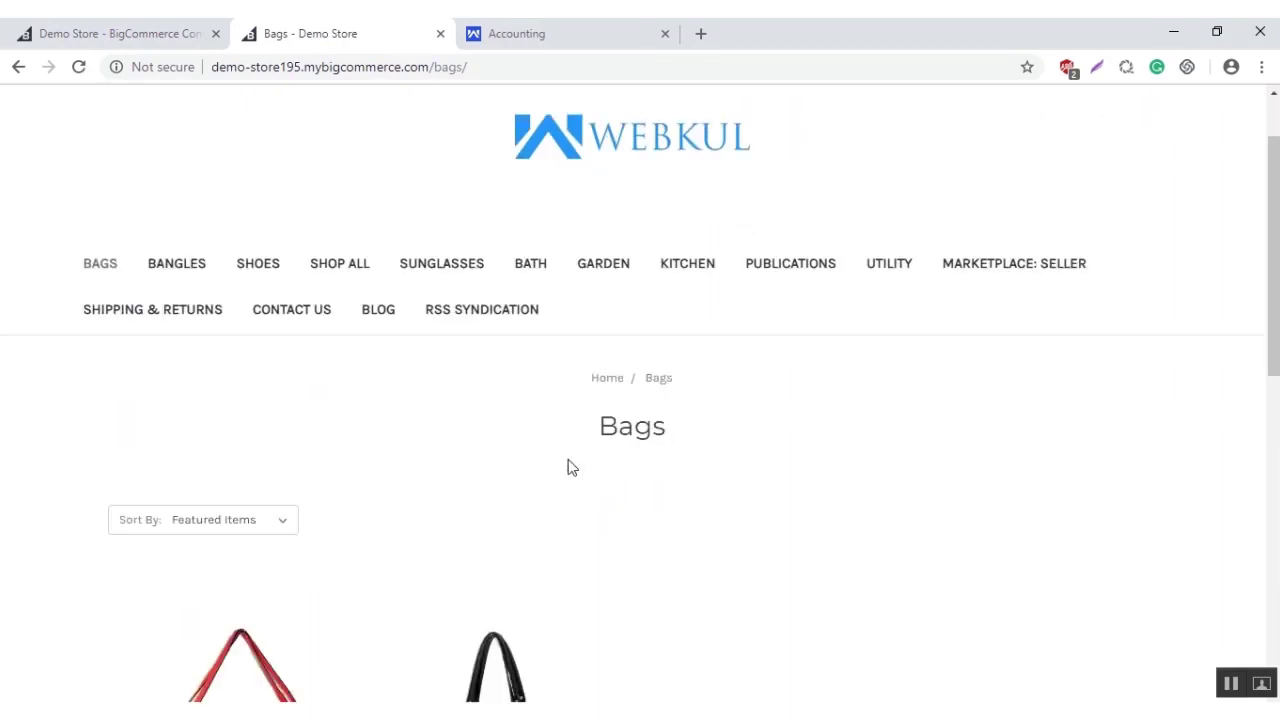
pyautogui.scroll(-1, 480, 450)
pyautogui.click(429, 466)
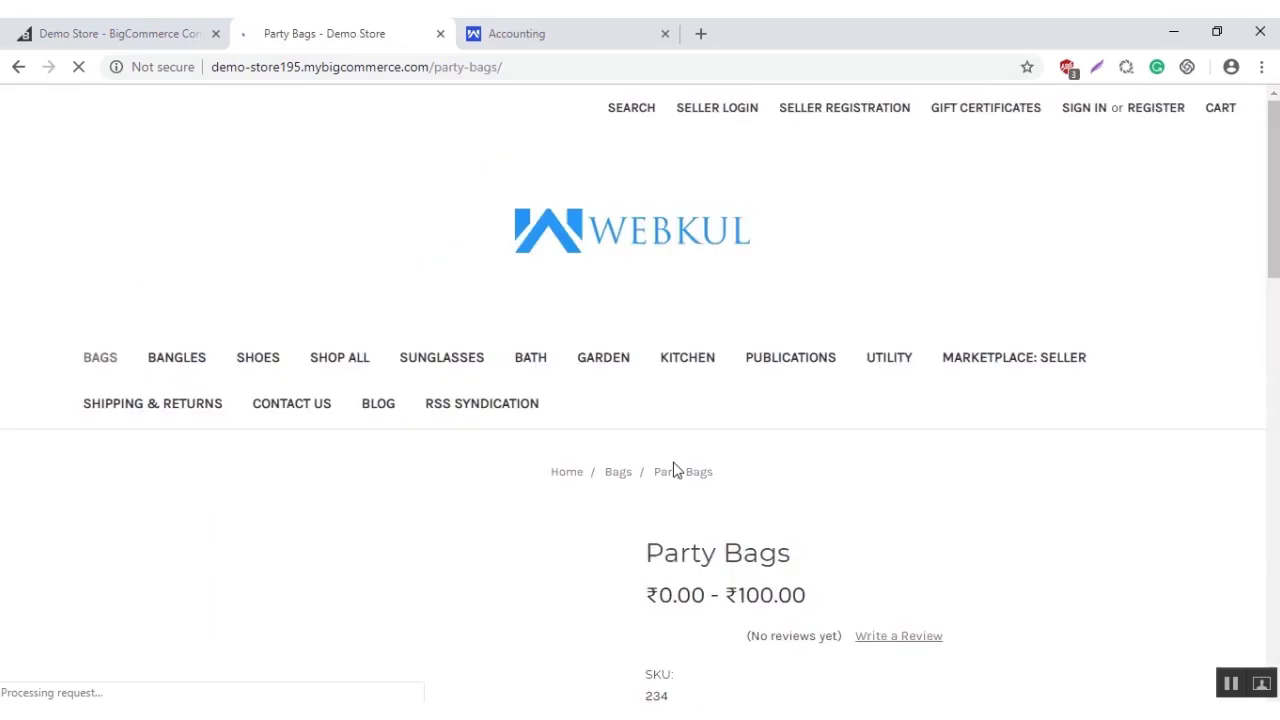
pyautogui.scroll(-5, 643, 497)
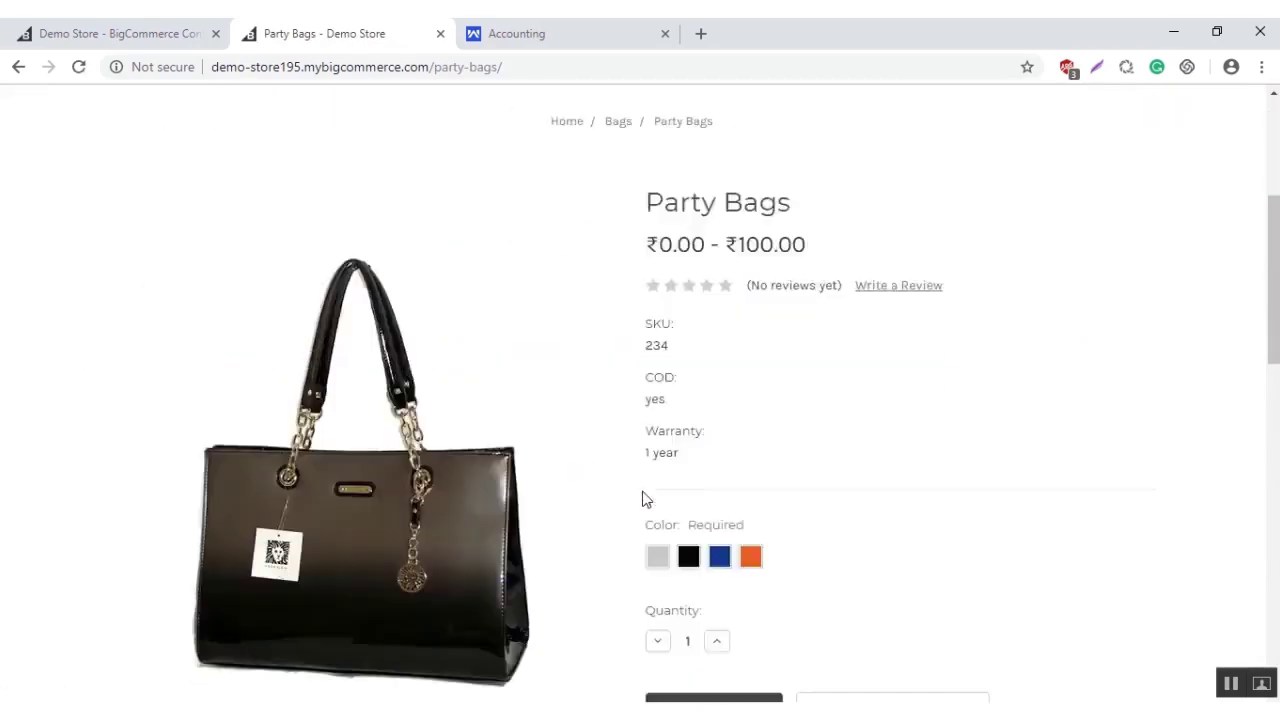
pyautogui.click(657, 345)
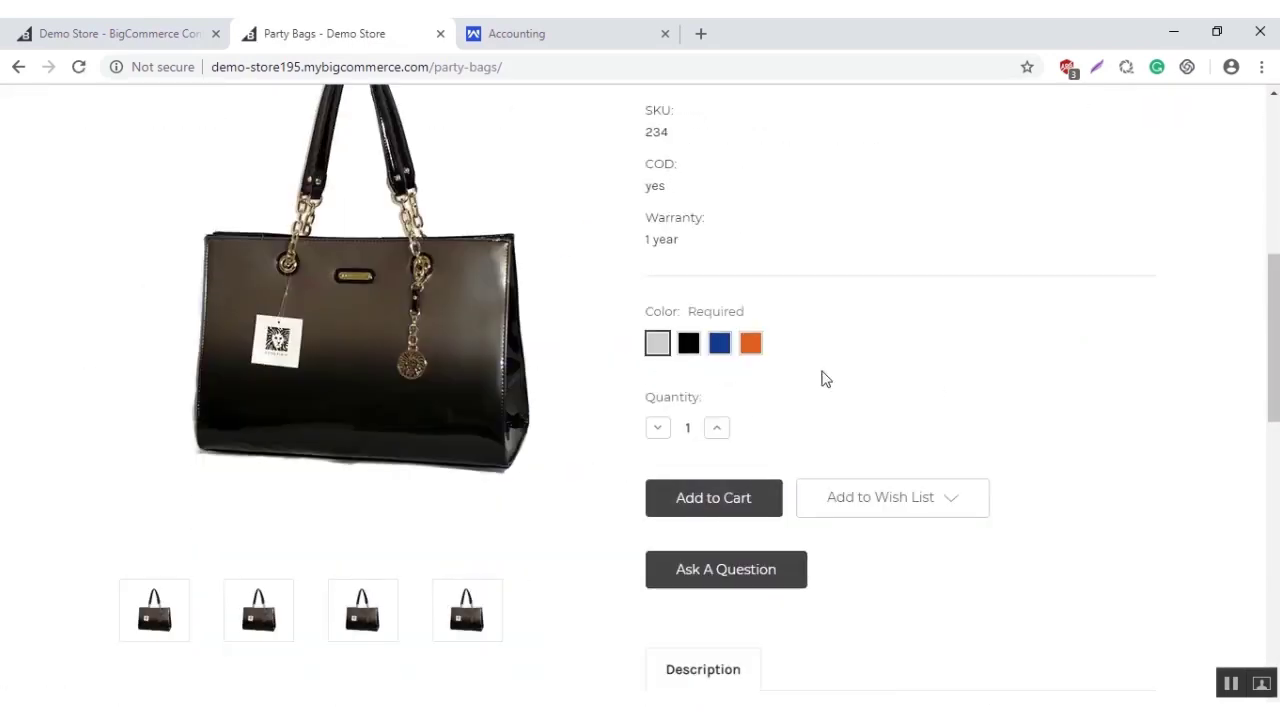
# Step: Add one Party Bags item to the cart, view the cart and proceed to checkout
pyautogui.click(680, 497)
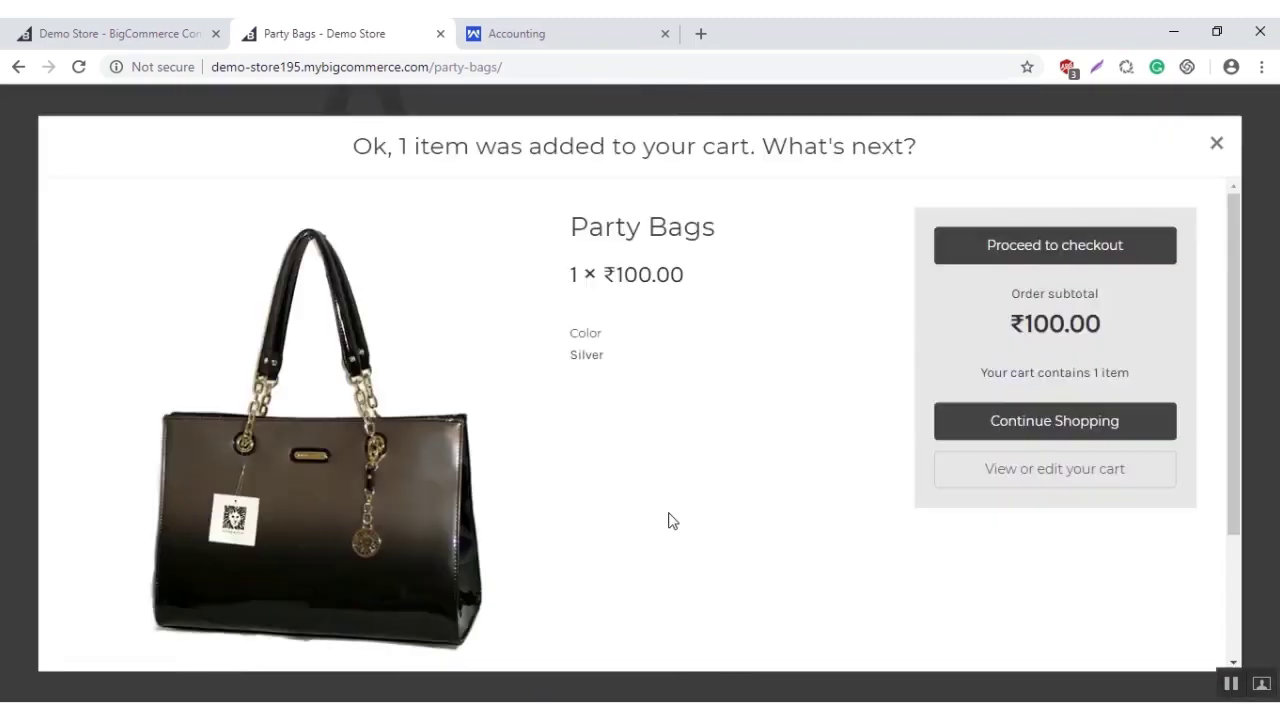
pyautogui.click(982, 475)
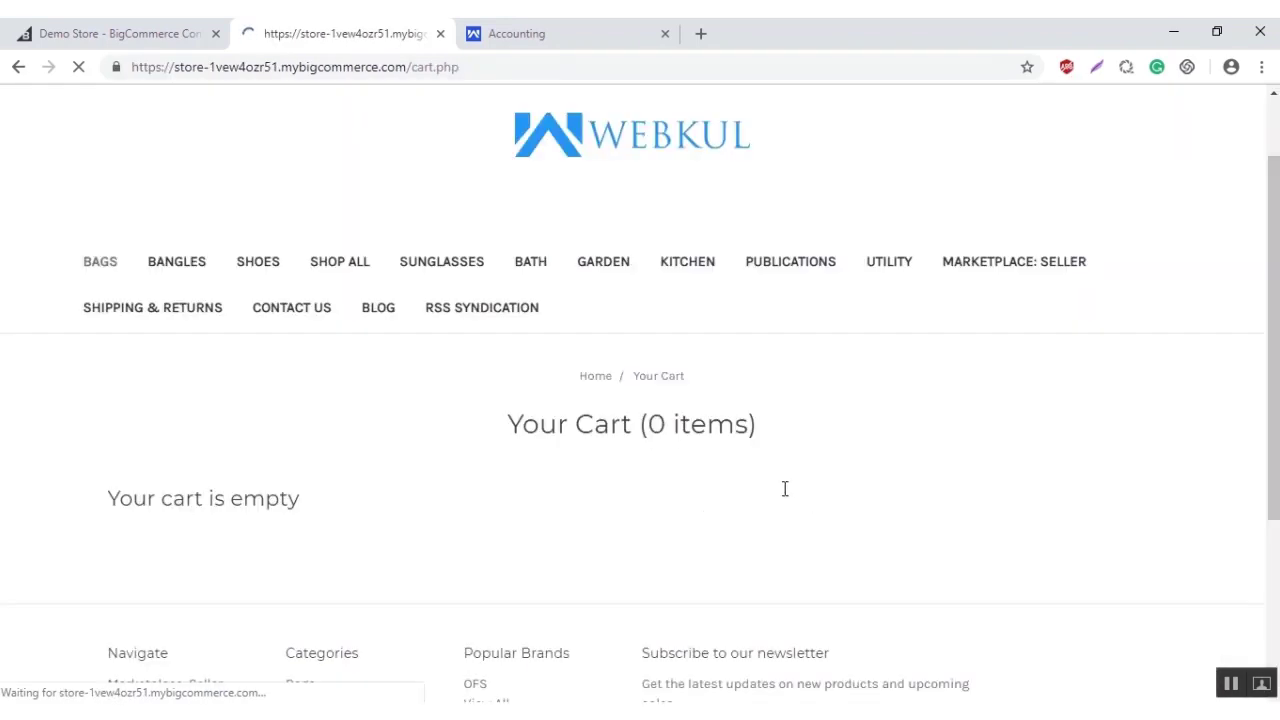
pyautogui.scroll(-6, 784, 487)
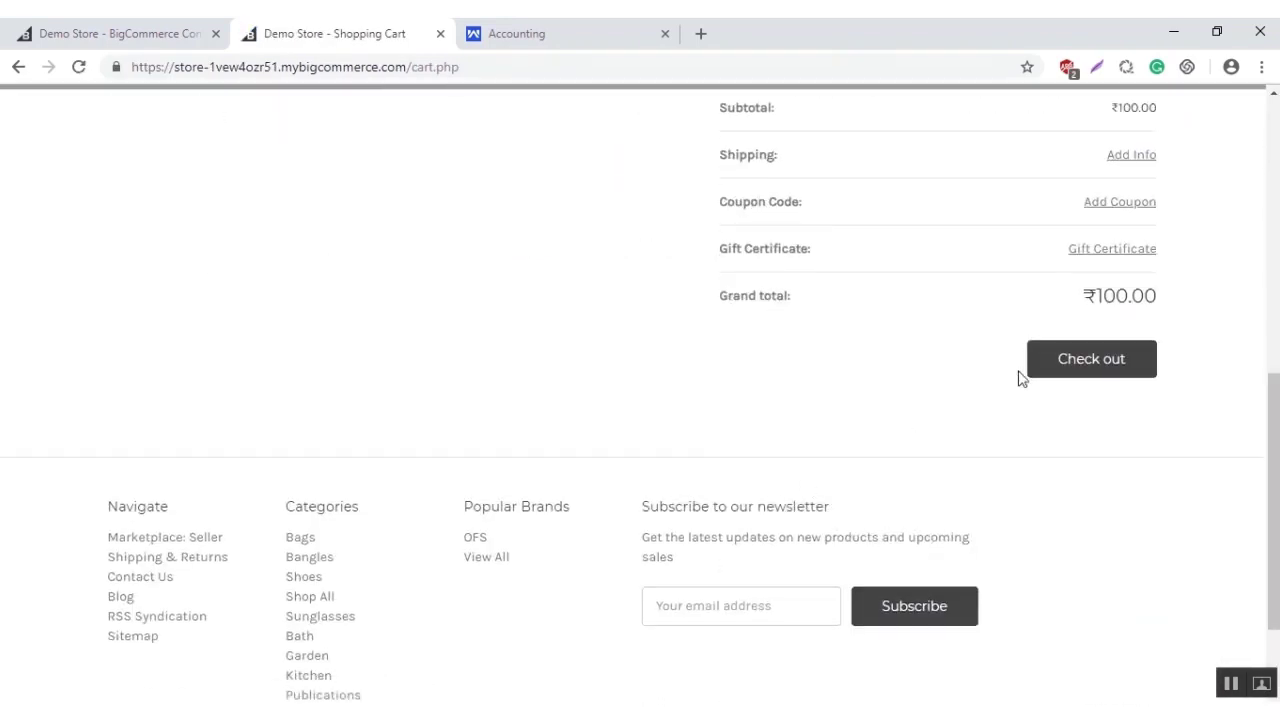
pyautogui.click(1094, 368)
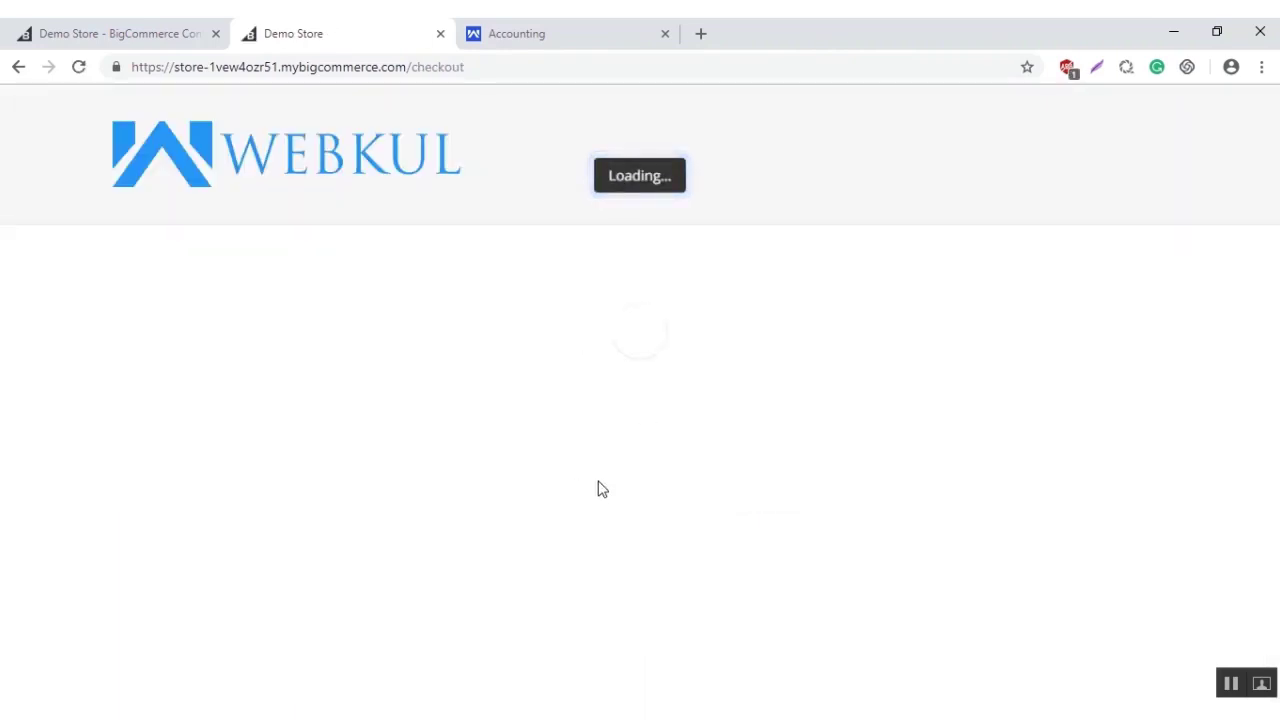
# Step: Fill in the customer's e-mail address at checkout and continue as a guest
pyautogui.click(303, 290)
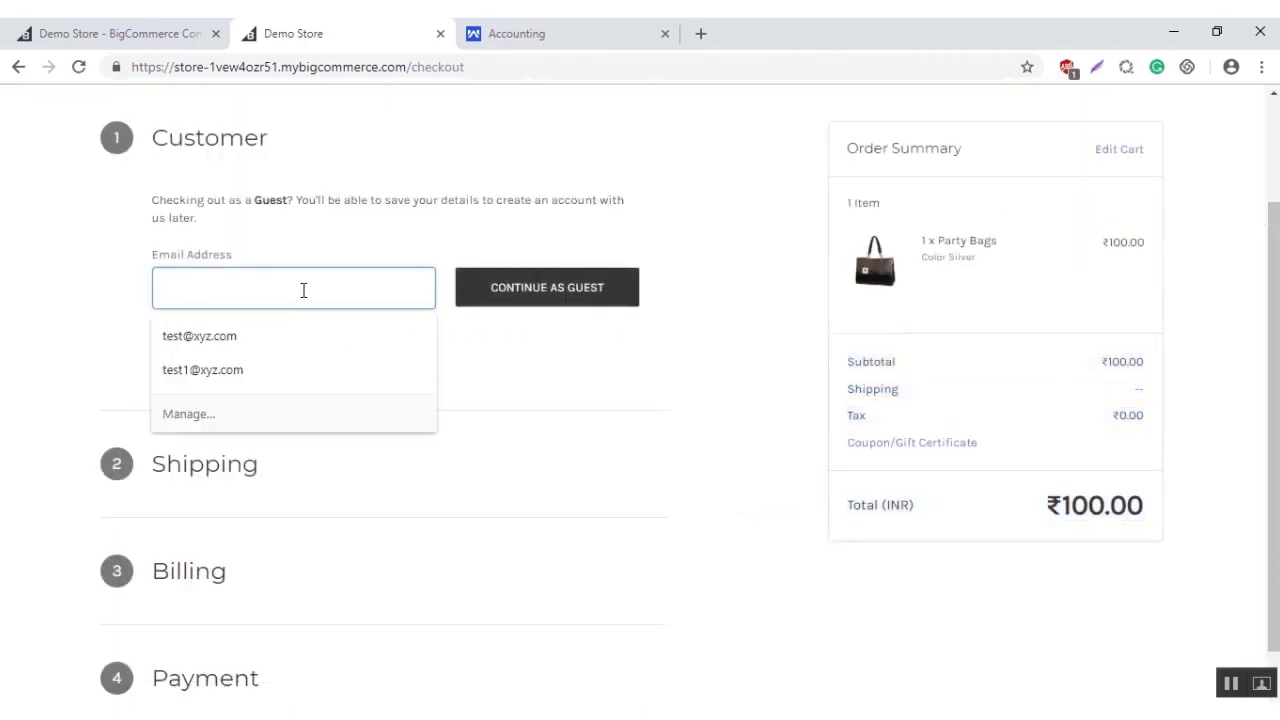
pyautogui.click(270, 336)
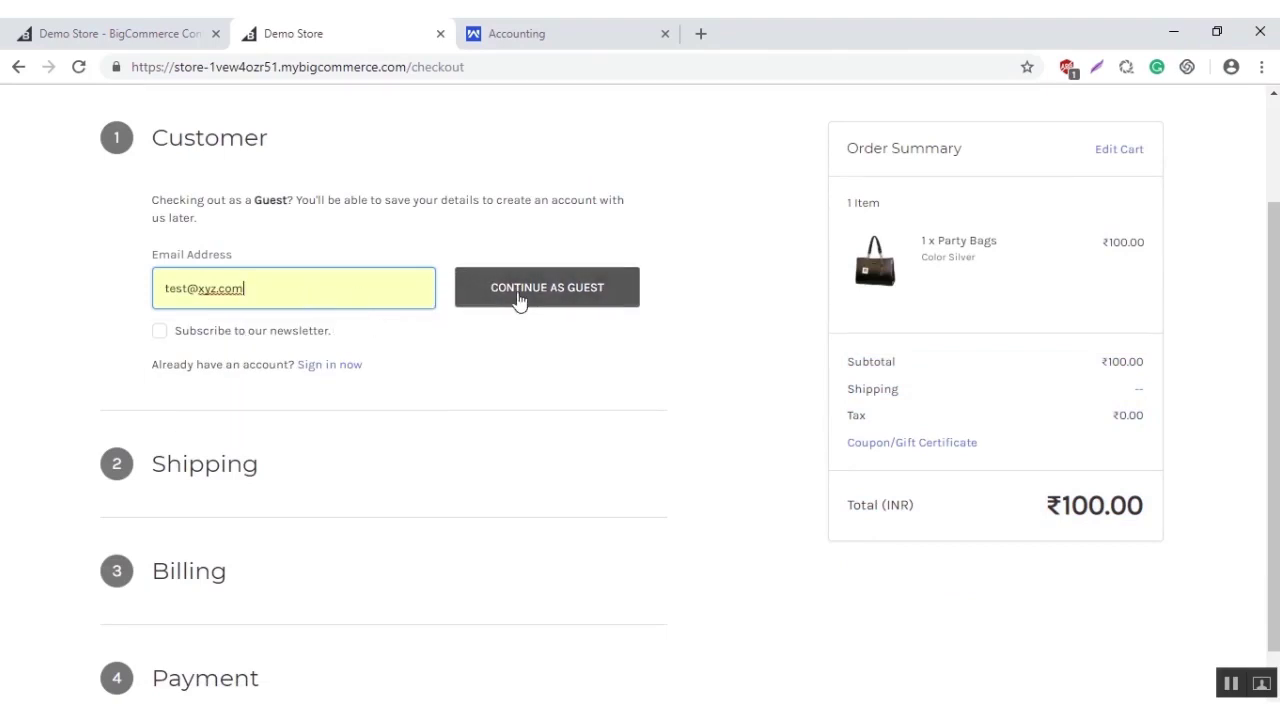
pyautogui.click(521, 295)
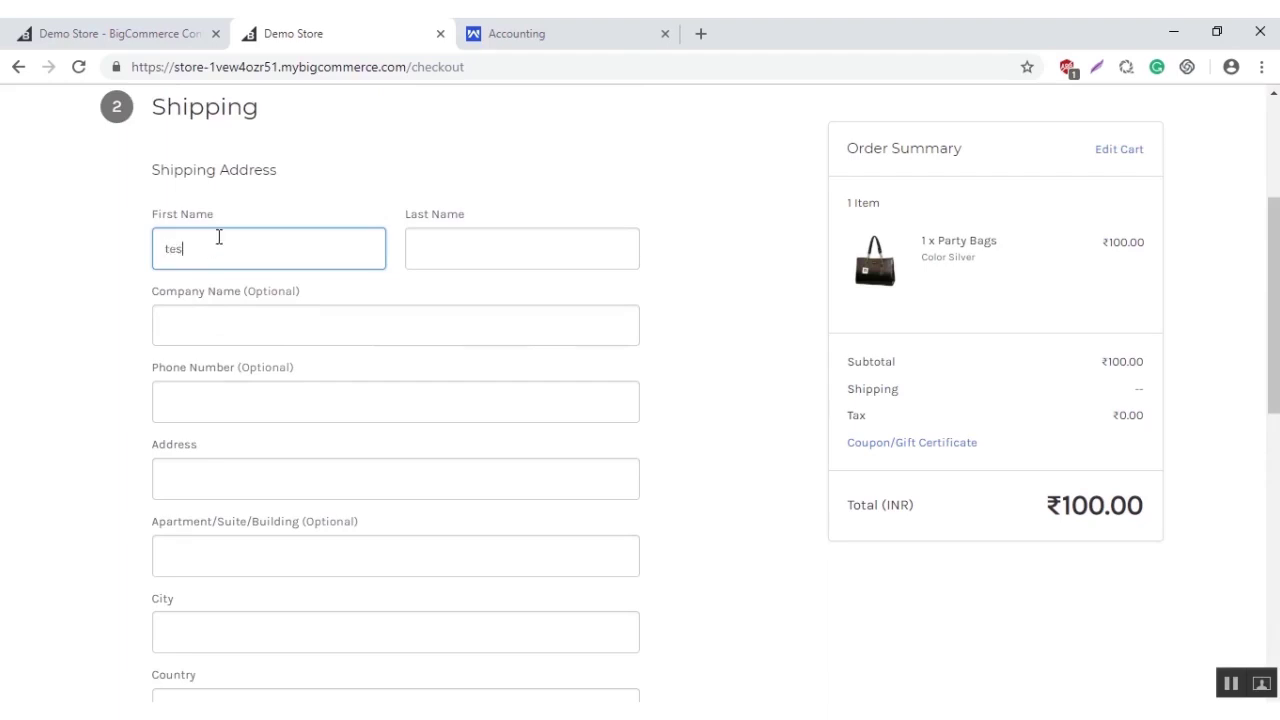
# Step: Fill in the shipping form with the customer's name, the company "New Company", and the saved phone number and address
pyautogui.click(438, 252)
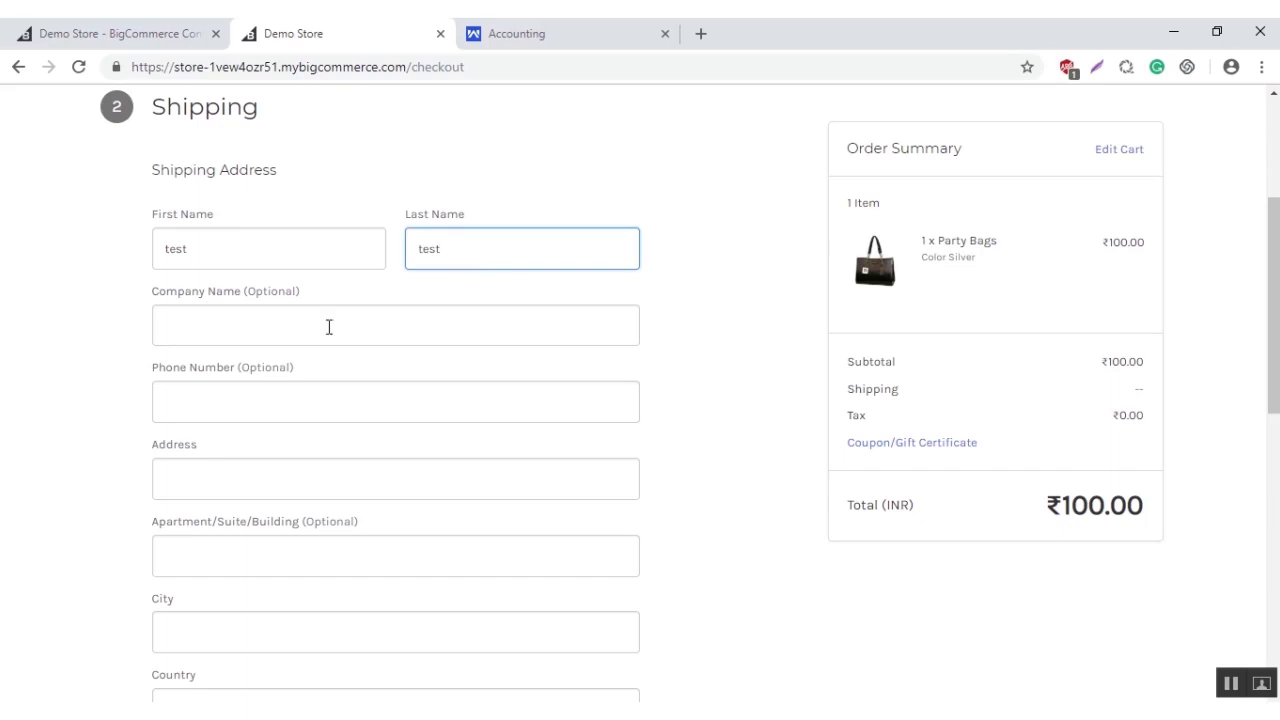
pyautogui.click(245, 322)
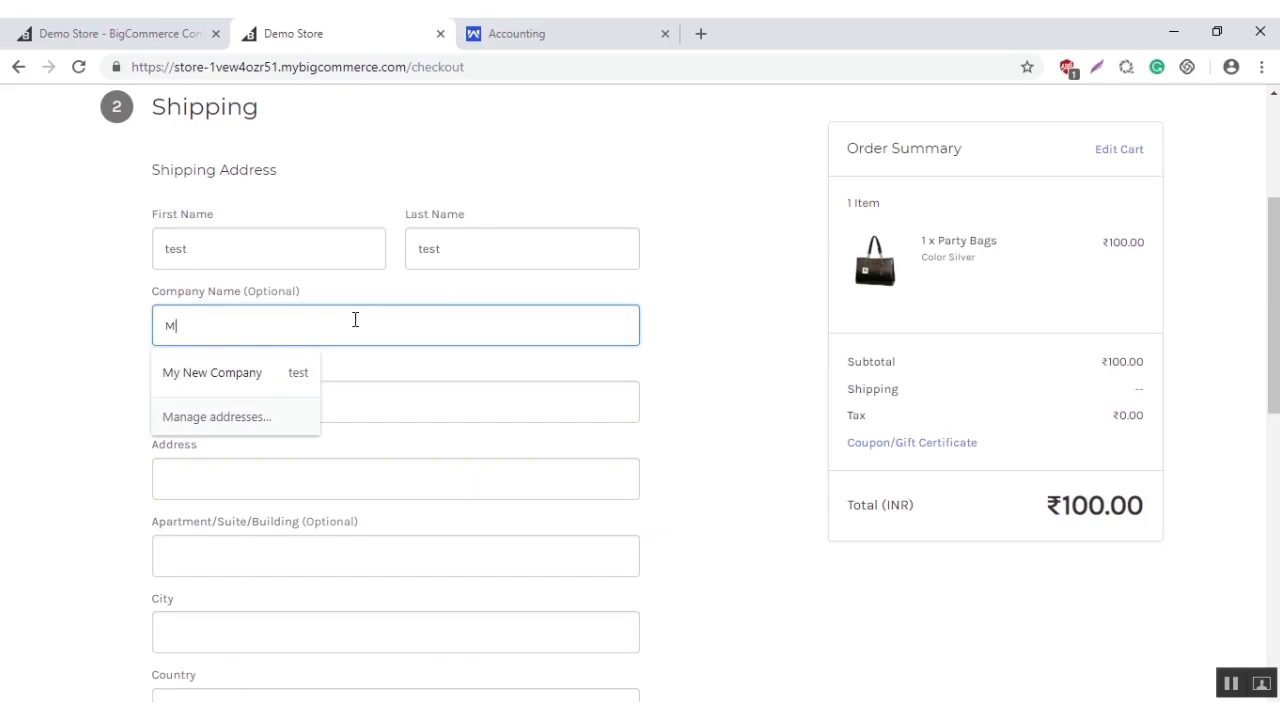
pyautogui.press('BackSpace')
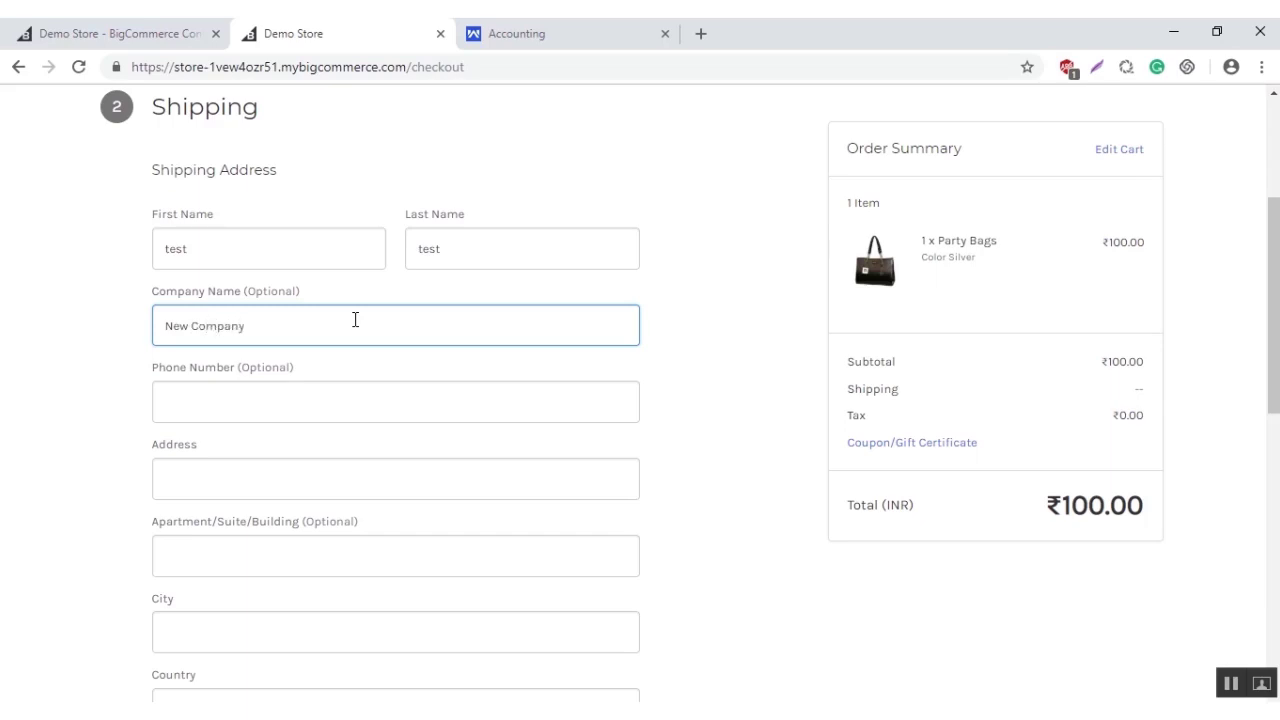
pyautogui.click(214, 415)
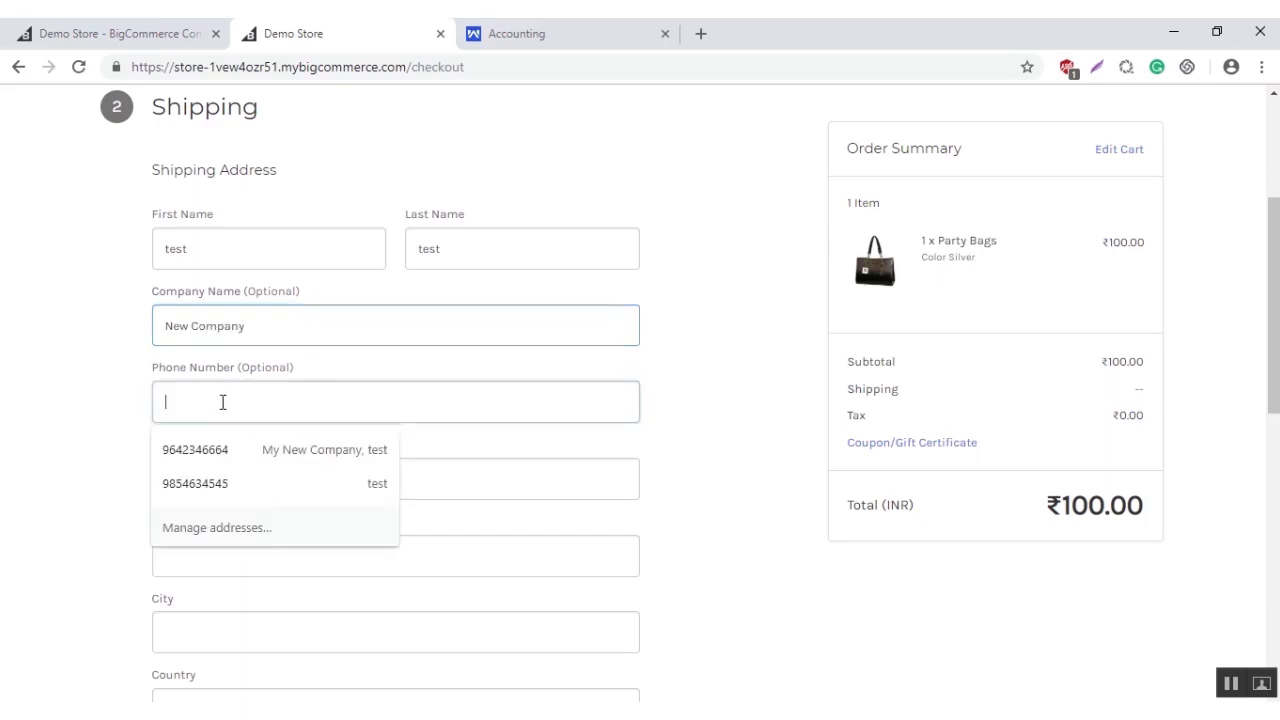
pyautogui.click(206, 449)
pyautogui.scroll(-5, 345, 465)
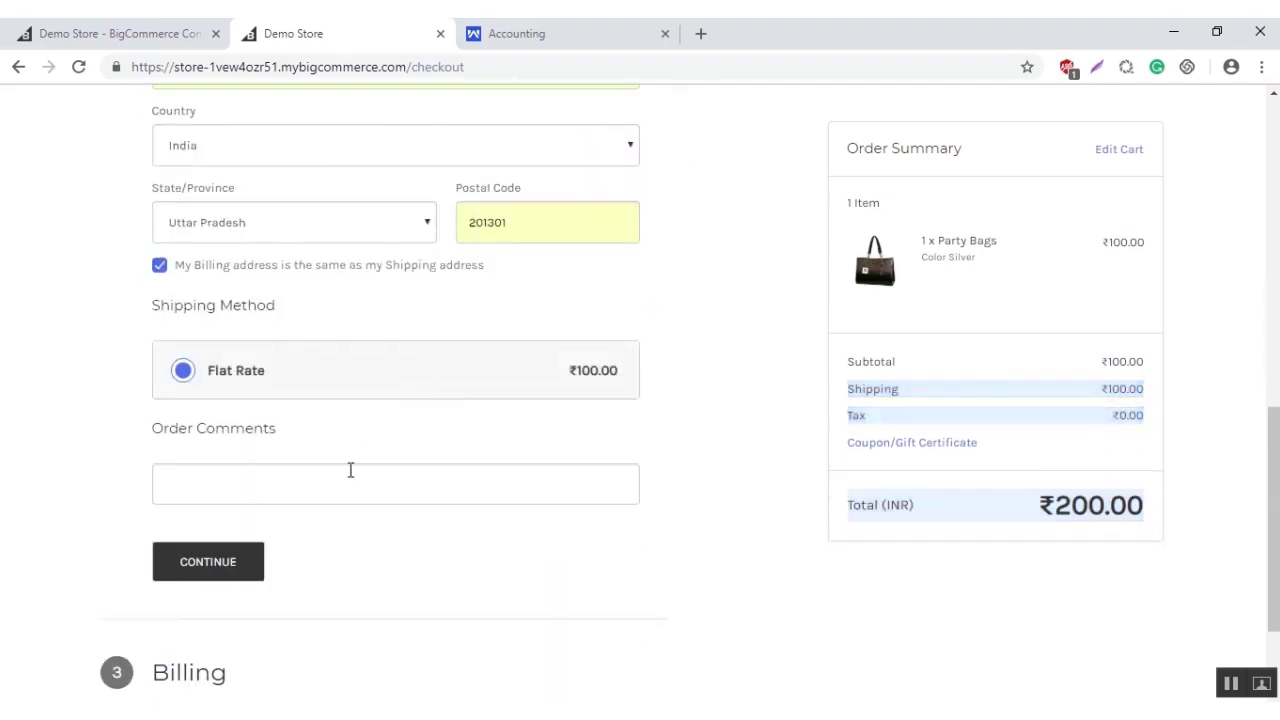
# Step: Continue with Flat Rate shipping and place the order with Cash on Delivery as the payment method
pyautogui.scroll(3, 378, 450)
pyautogui.scroll(-4, 379, 448)
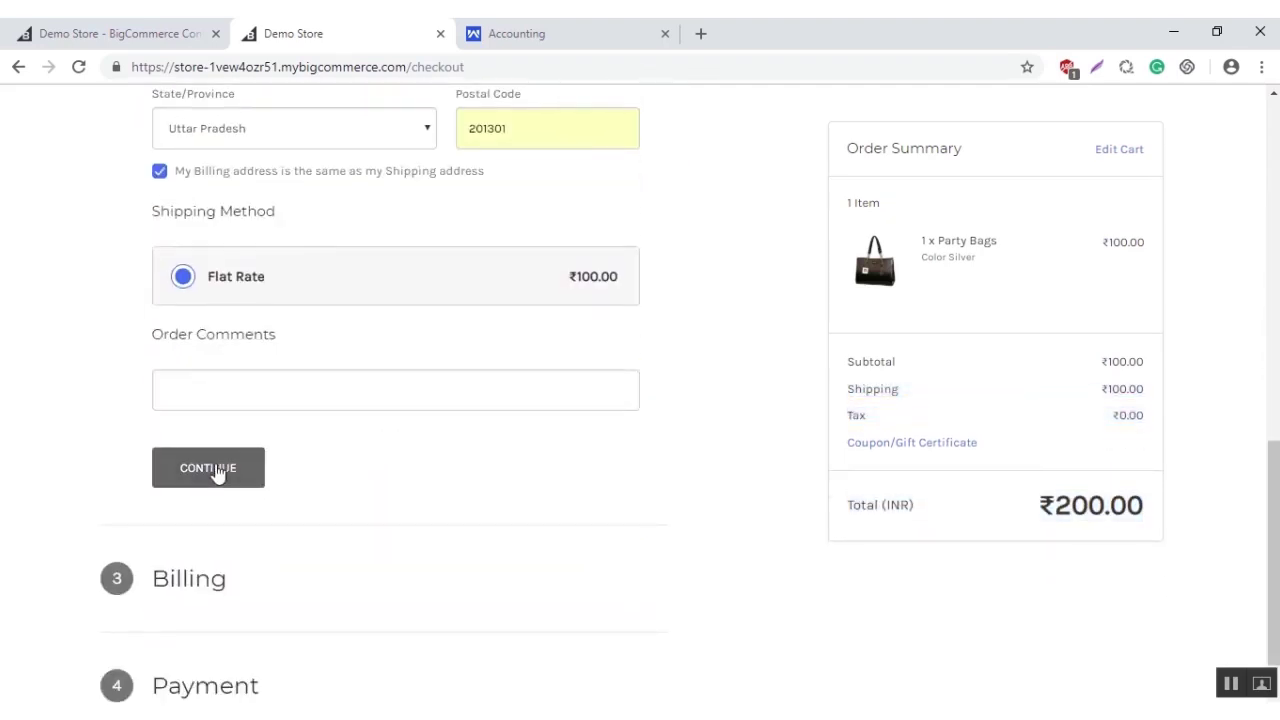
pyautogui.click(214, 469)
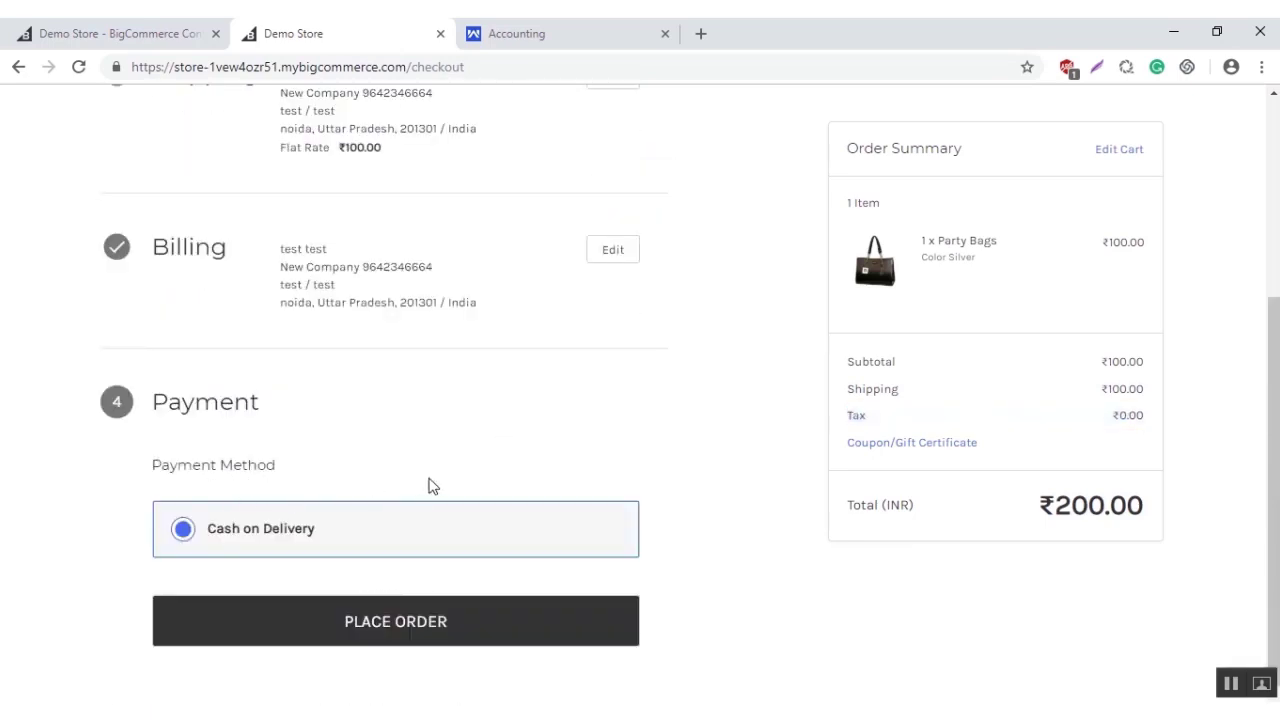
pyautogui.click(332, 632)
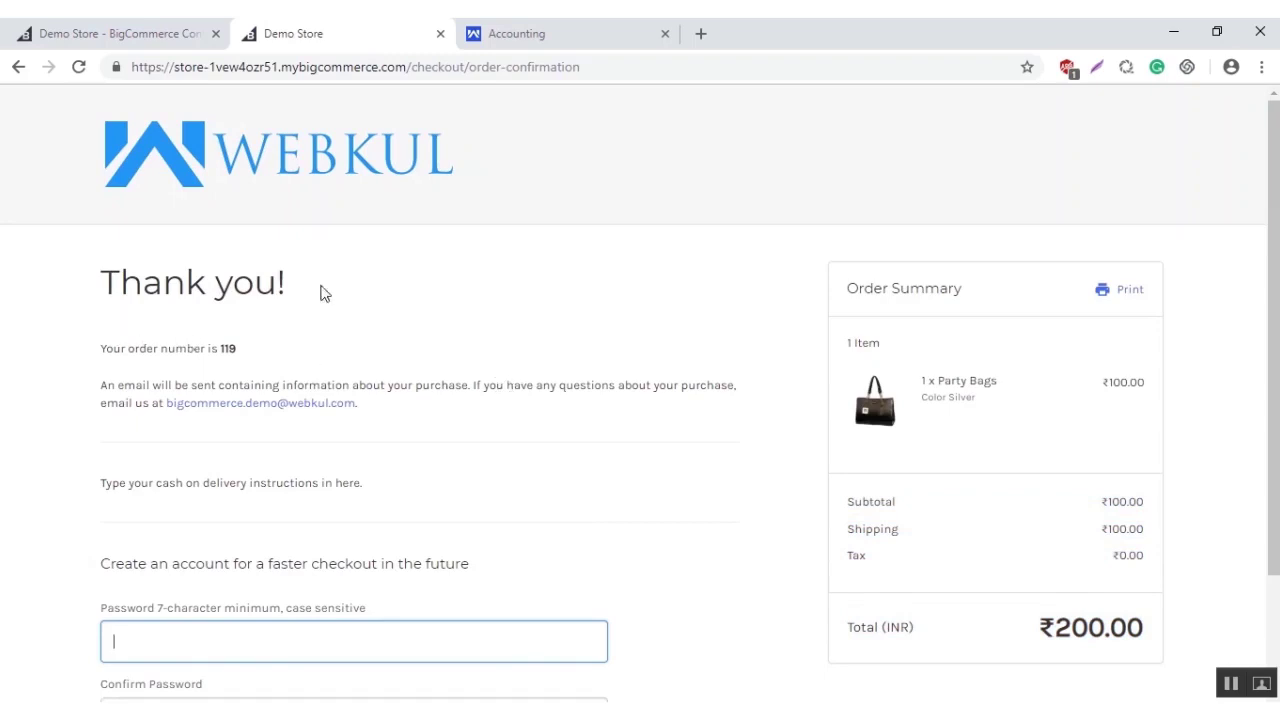
# Step: Switch to the BigCommerce control panel, view the store orders and set the newest order's status to Completed
pyautogui.click(94, 38)
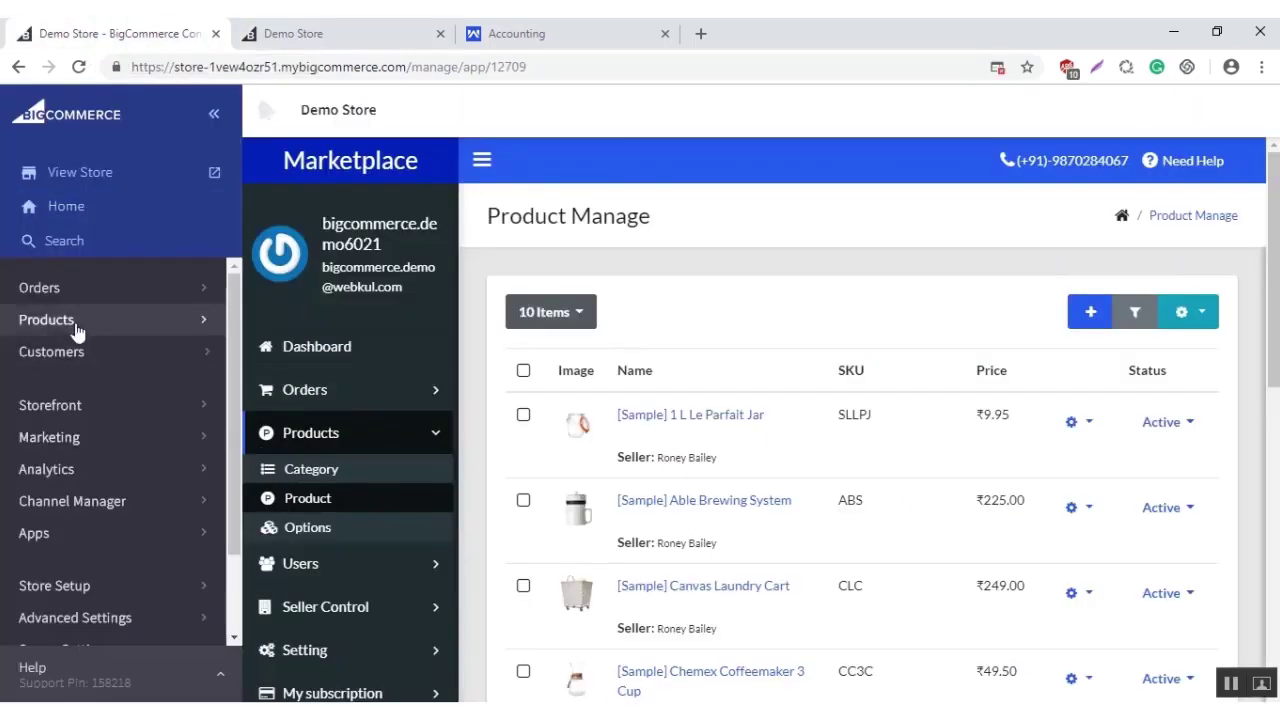
pyautogui.click(28, 292)
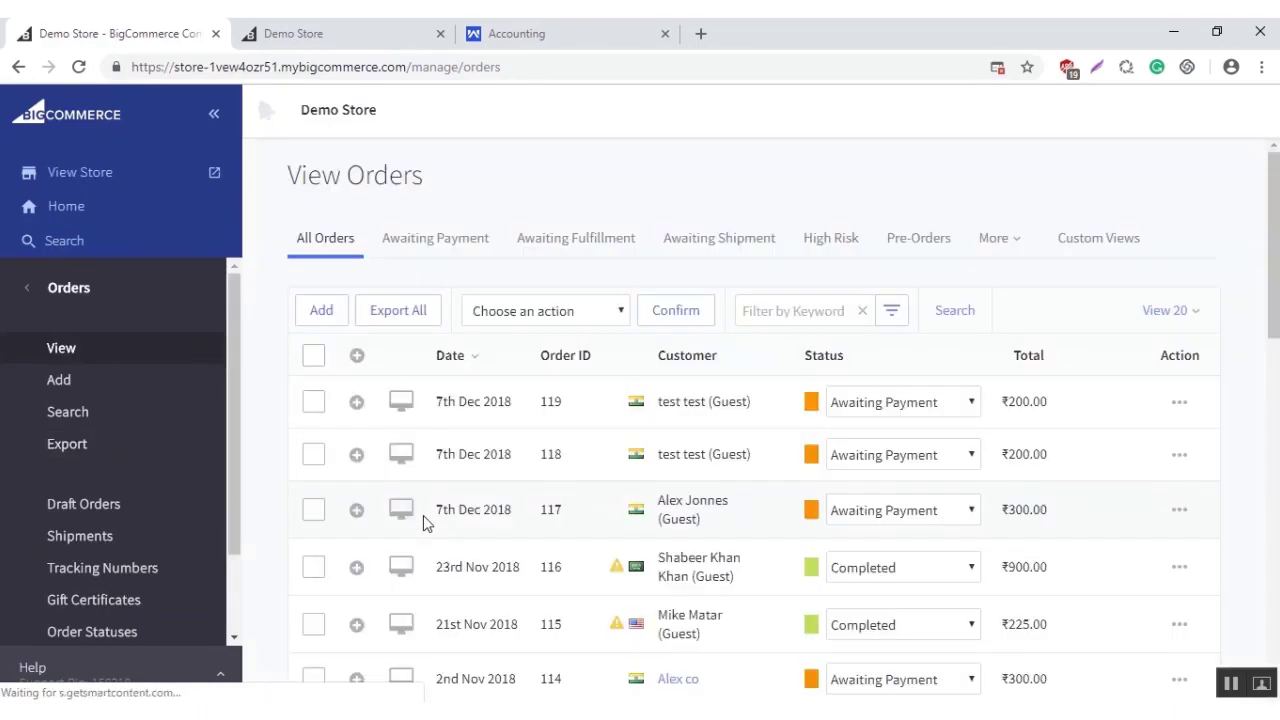
pyautogui.scroll(-2, 557, 548)
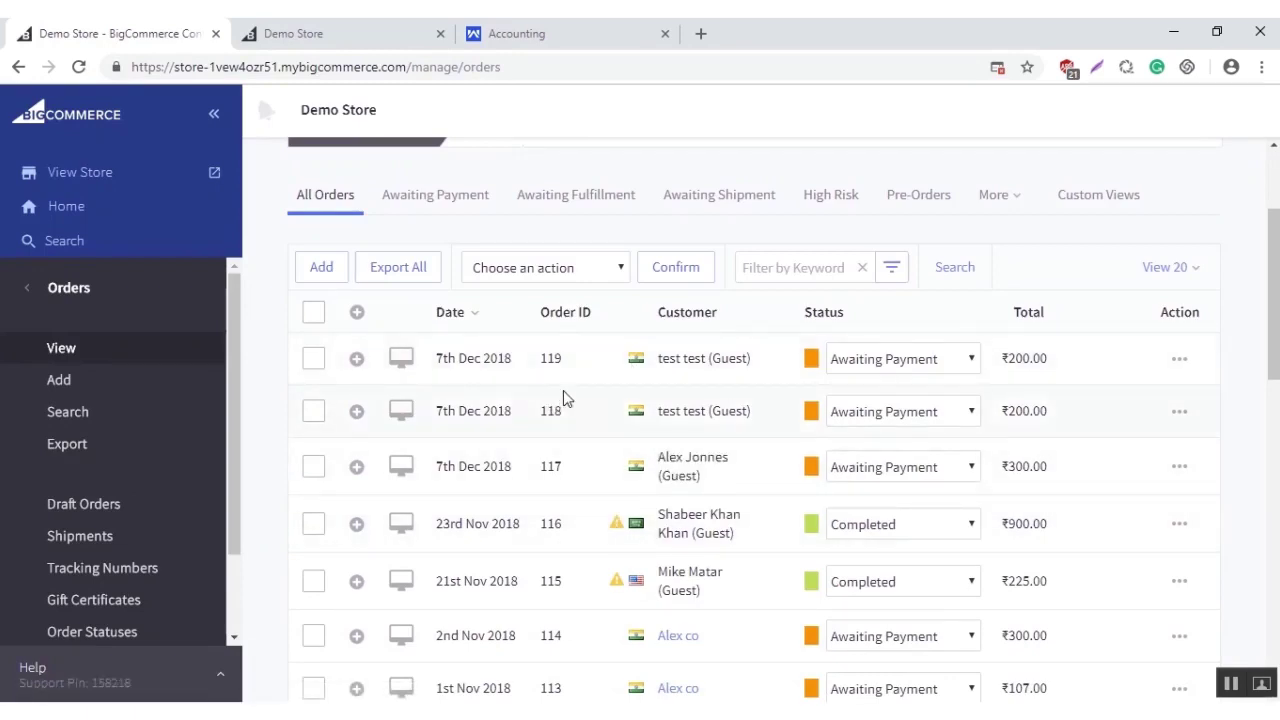
pyautogui.click(956, 367)
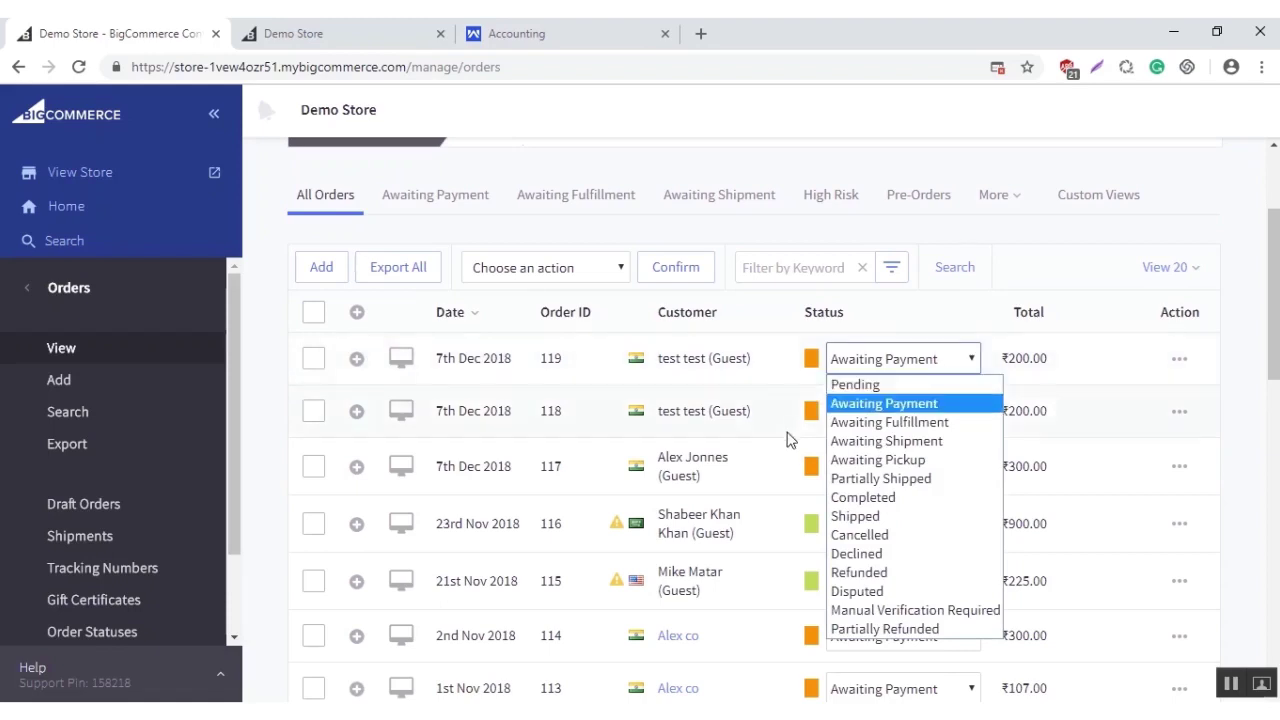
pyautogui.click(860, 498)
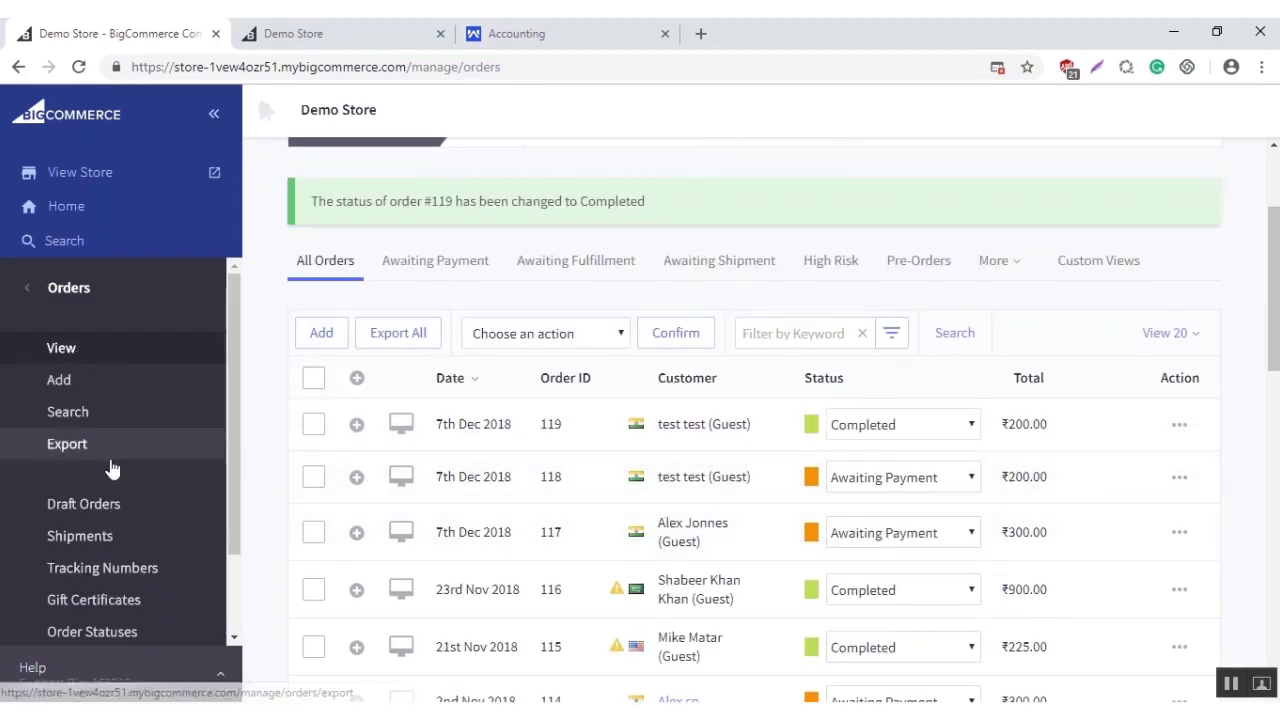
# Step: Return to the control panel home and open the Multi Vendor Marketplace by Webkul app
pyautogui.scroll(-1, 110, 468)
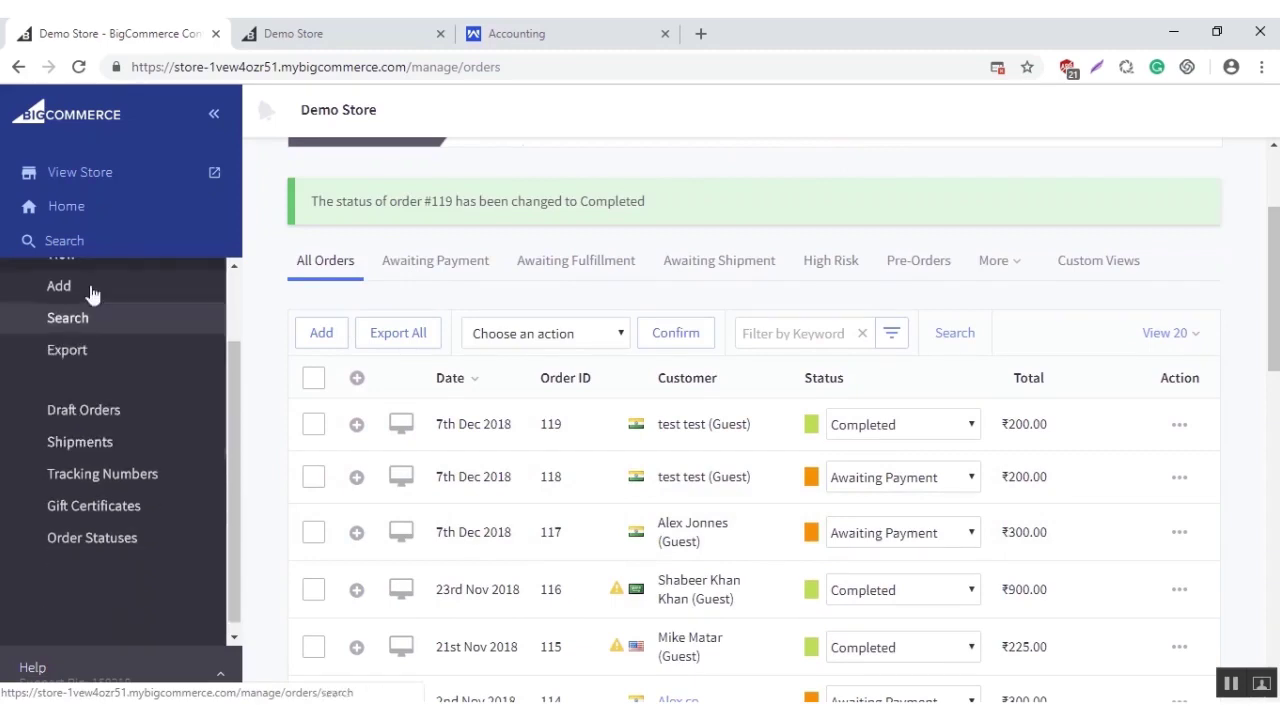
pyautogui.click(72, 207)
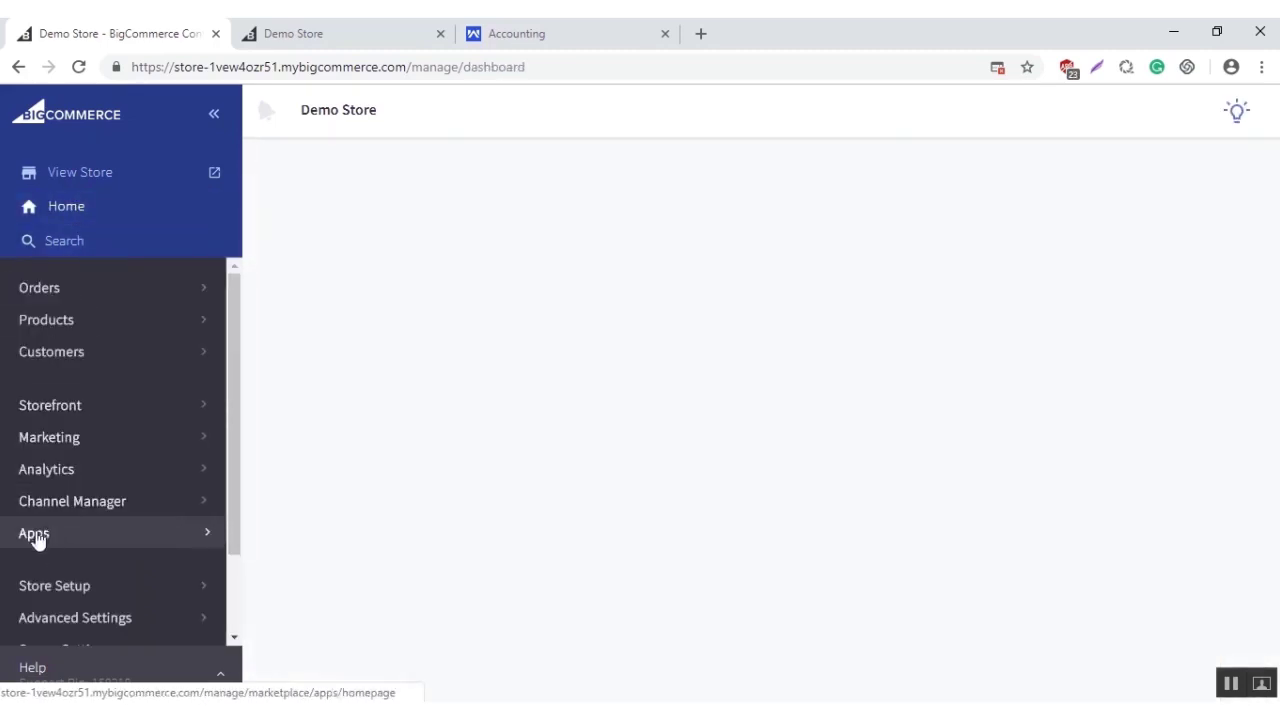
pyautogui.click(34, 535)
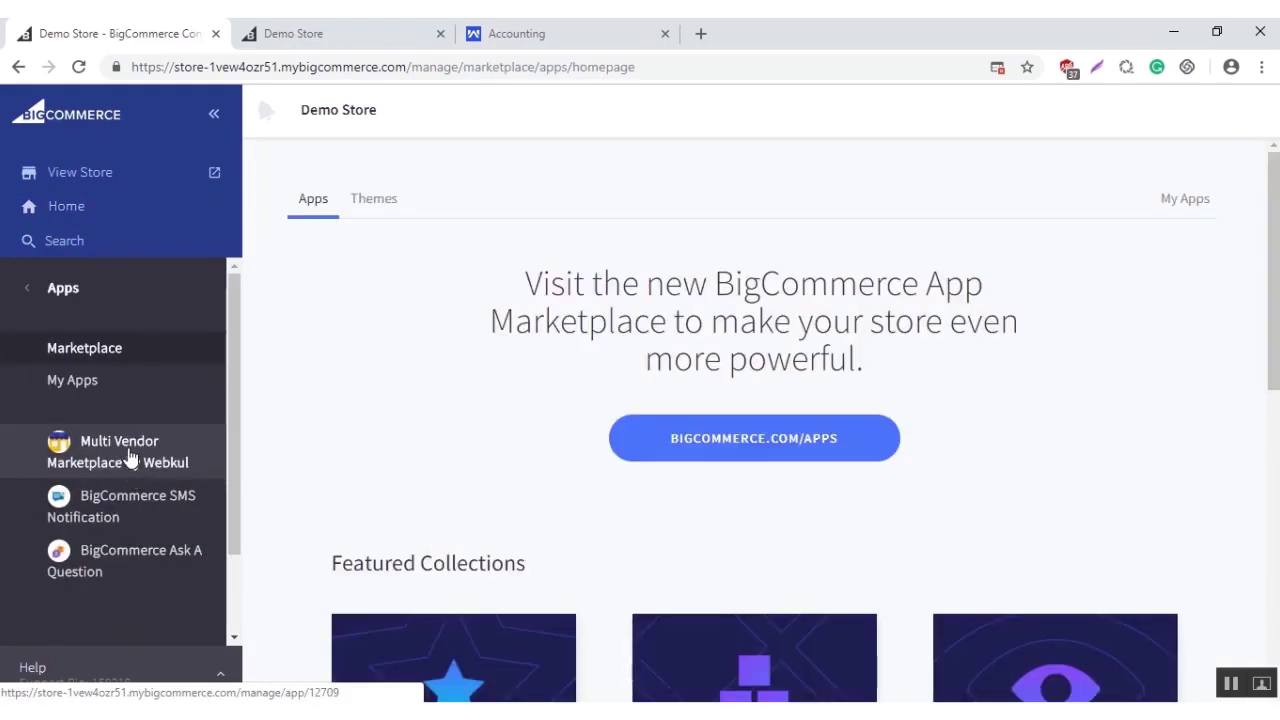
pyautogui.click(100, 464)
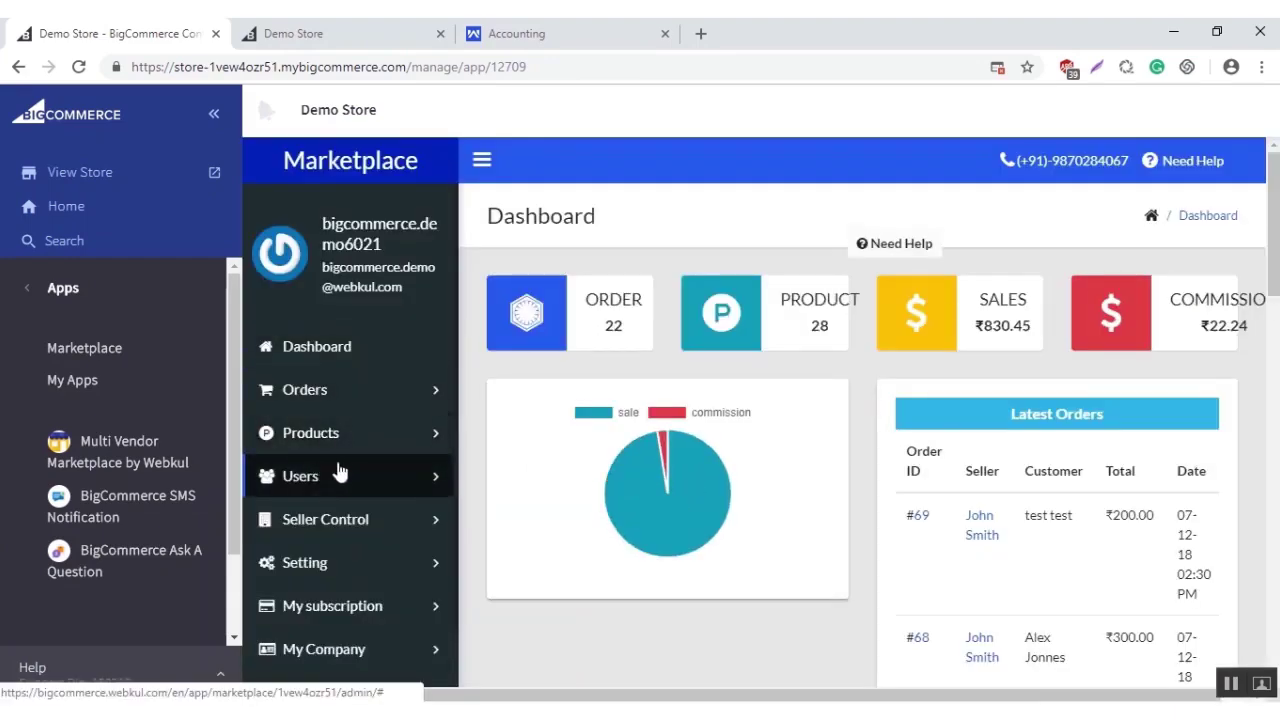
# Step: Open the marketplace order list, import the new store order and check its seller status options
pyautogui.scroll(-1, 335, 420)
pyautogui.click(328, 328)
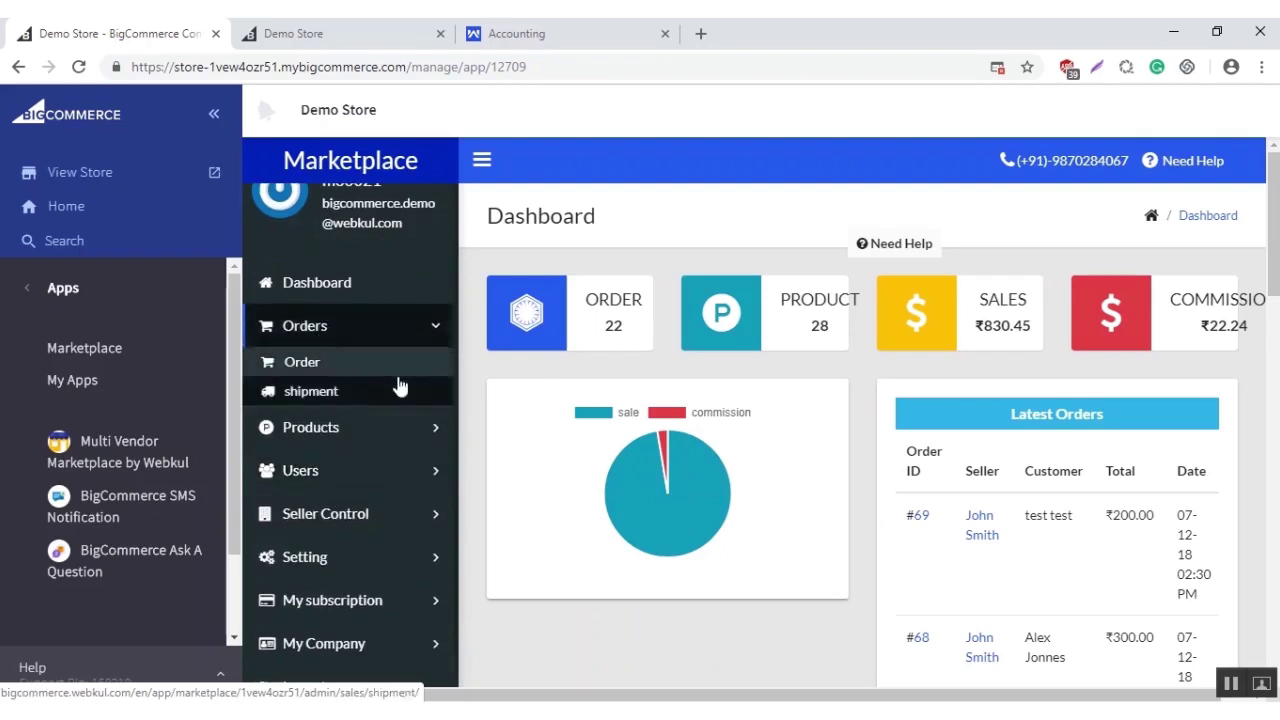
pyautogui.click(320, 364)
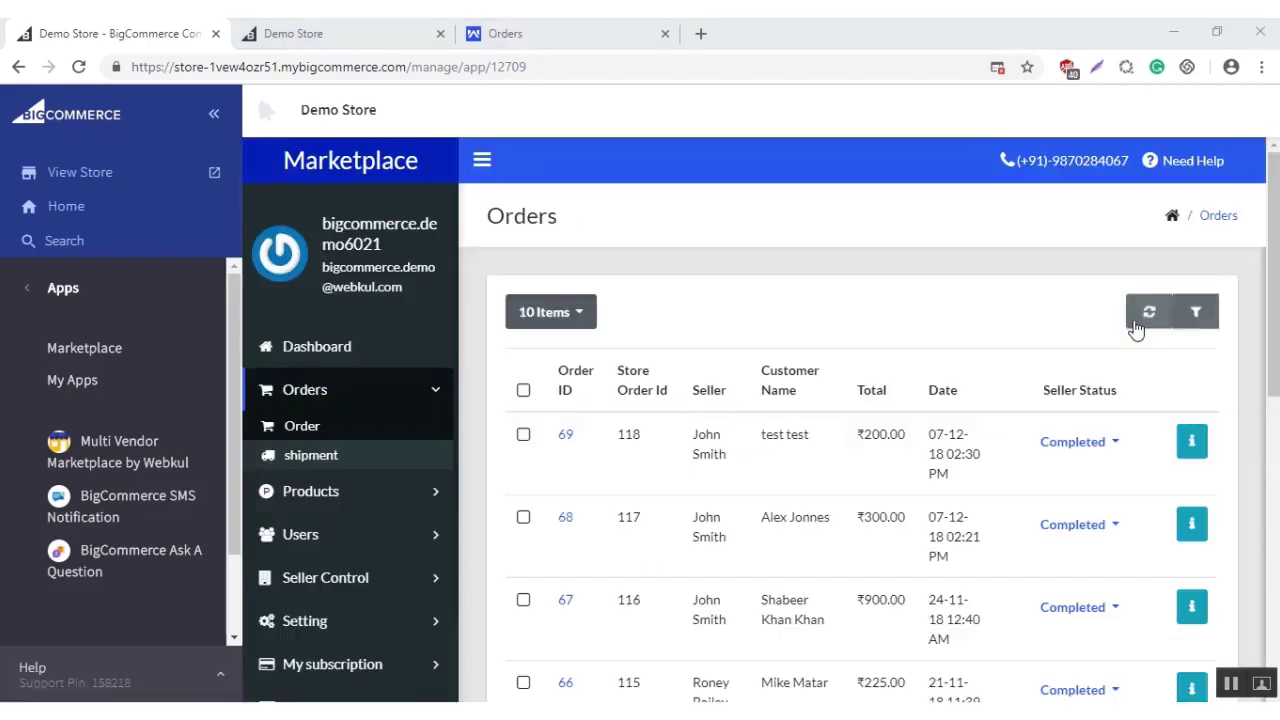
pyautogui.click(1148, 313)
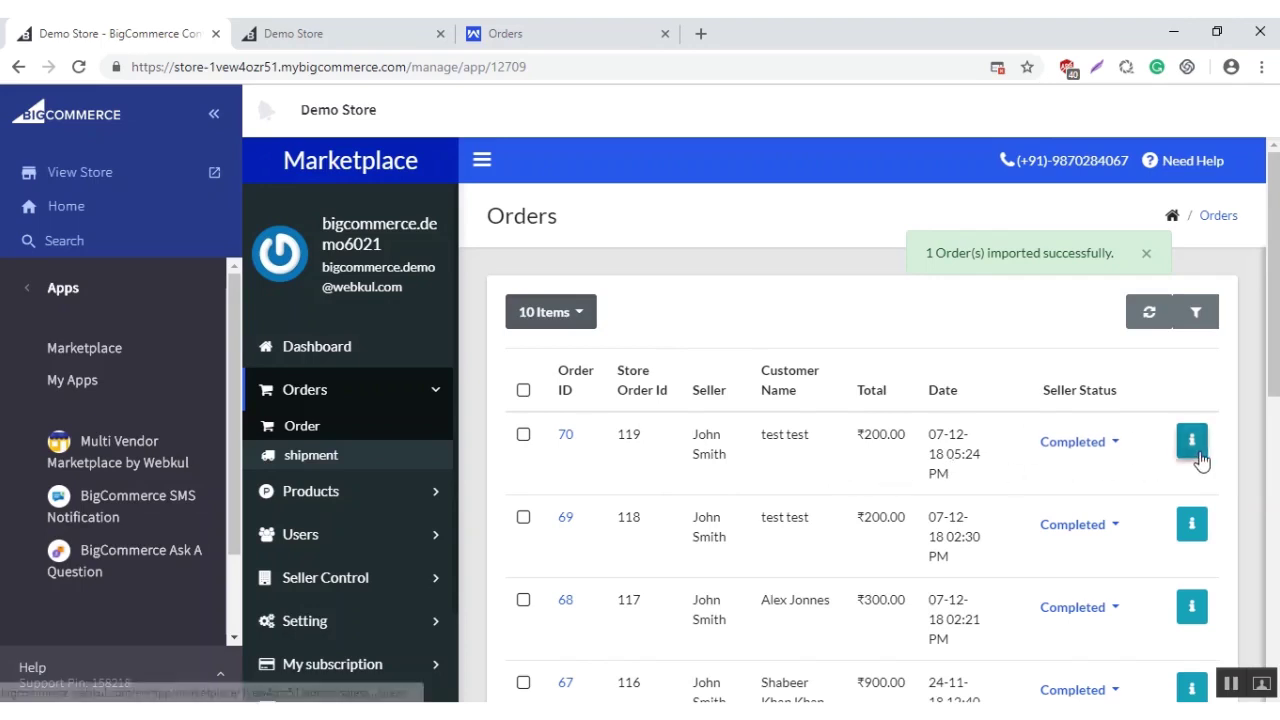
pyautogui.click(1115, 455)
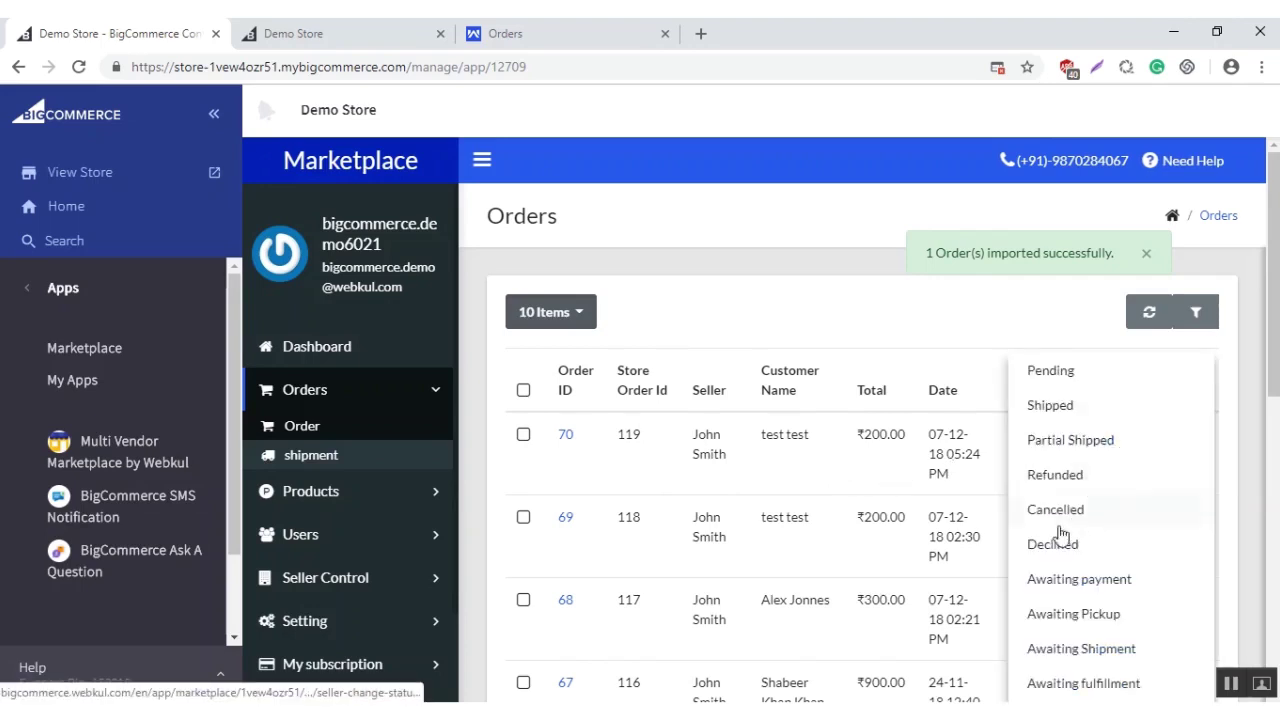
pyautogui.click(1048, 437)
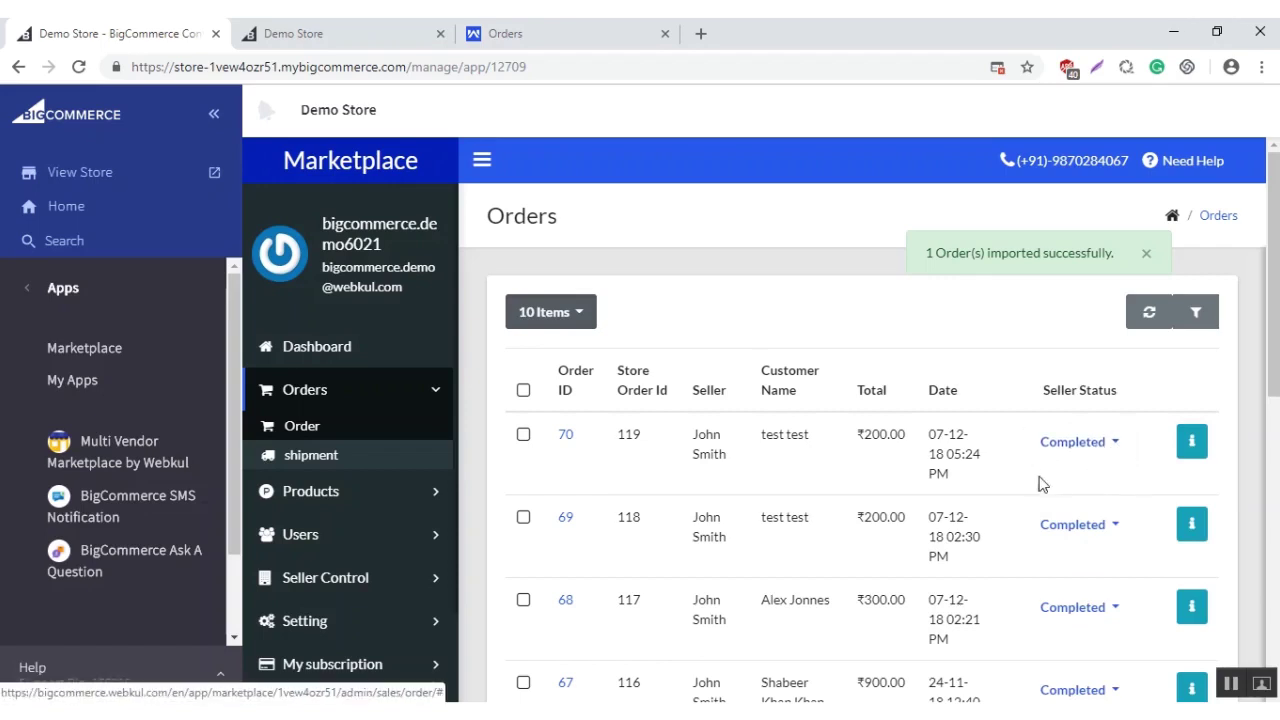
# Step: Open the newly imported order's details and review its customer, payment, shipping, product, commission and payout information
pyautogui.click(566, 436)
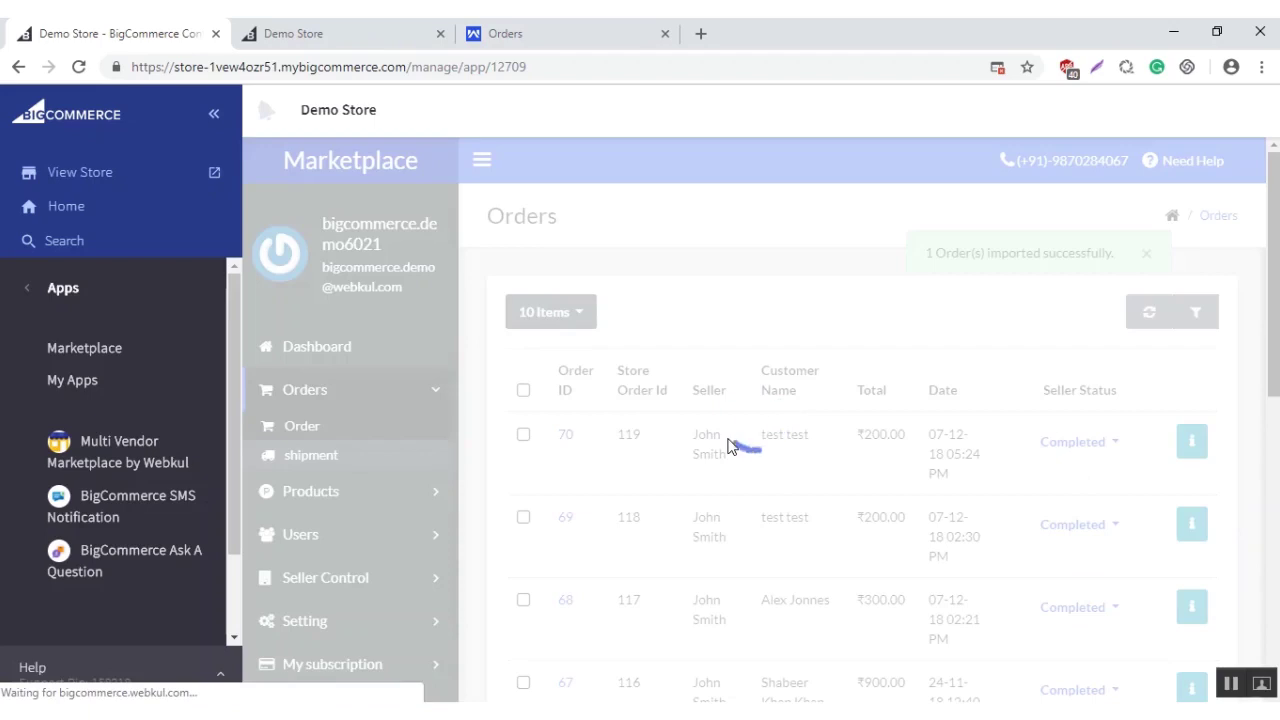
pyautogui.scroll(-1, 728, 444)
pyautogui.scroll(1, 728, 444)
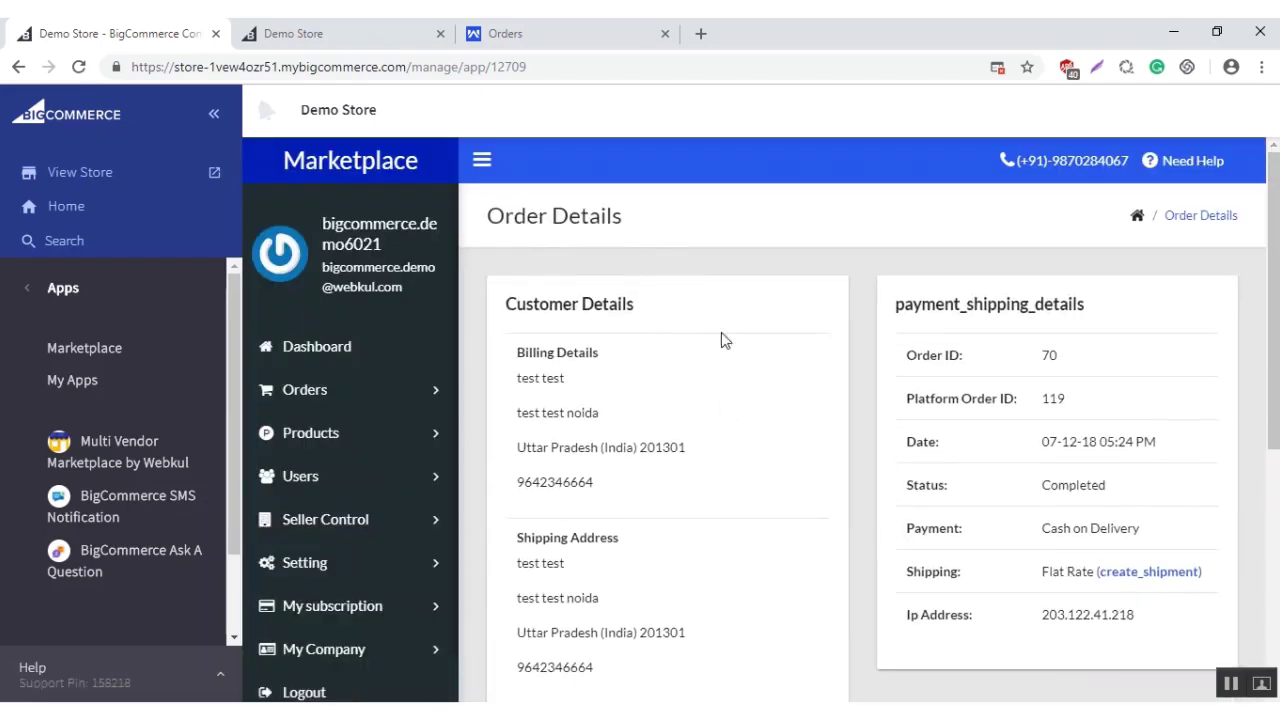
pyautogui.scroll(-3, 849, 478)
pyautogui.scroll(-2, 710, 510)
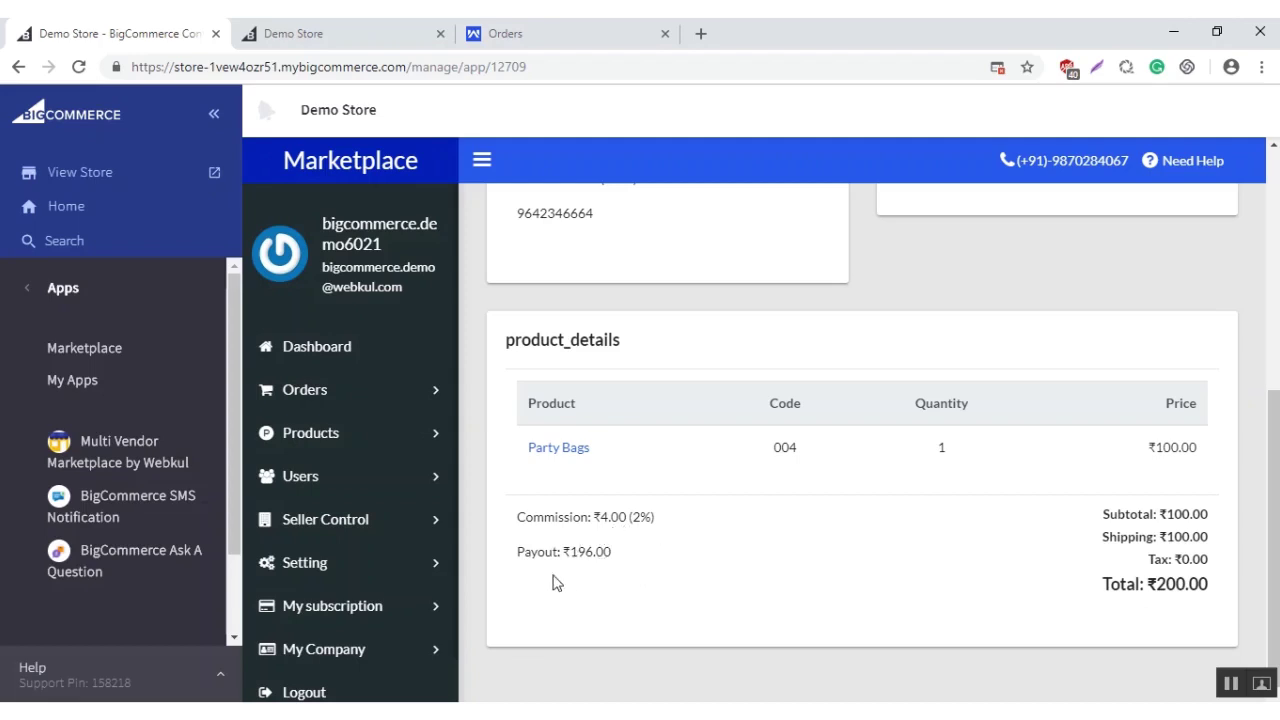
pyautogui.scroll(5, 730, 560)
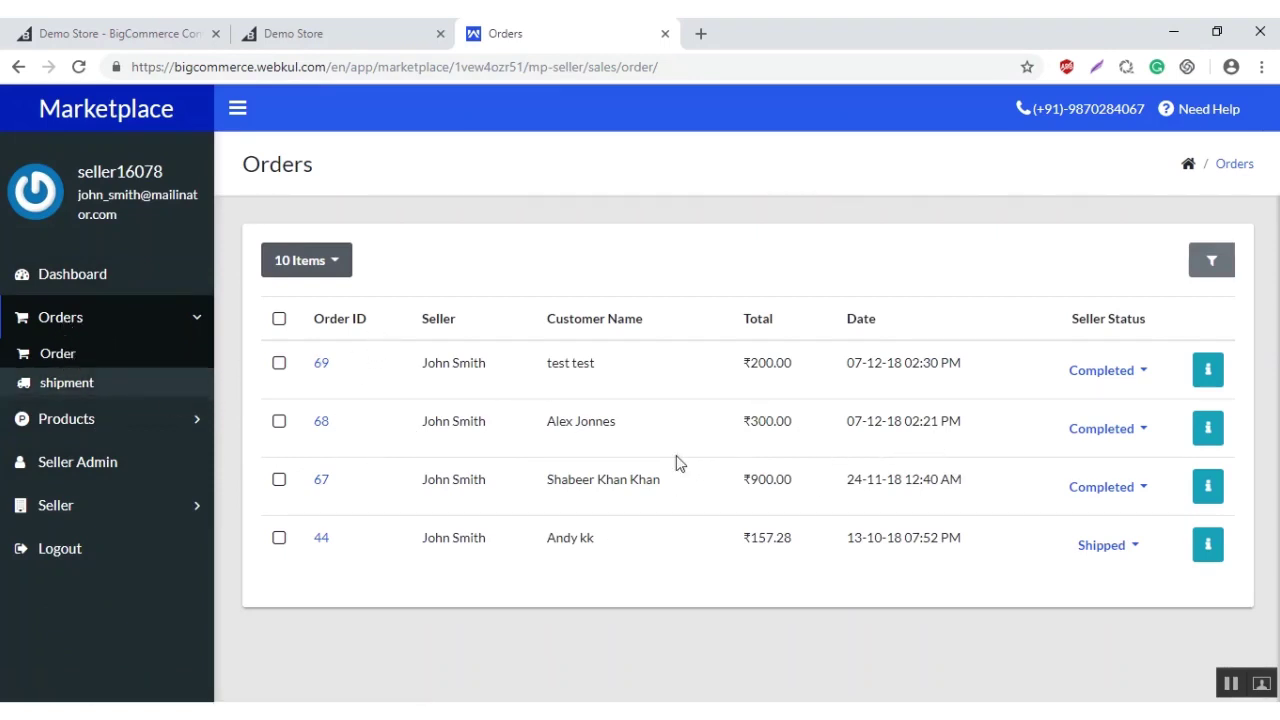
# Step: Switch to the seller panel, open the first order in its order list and review the customer, payment, product, commission and payout details
pyautogui.click(321, 366)
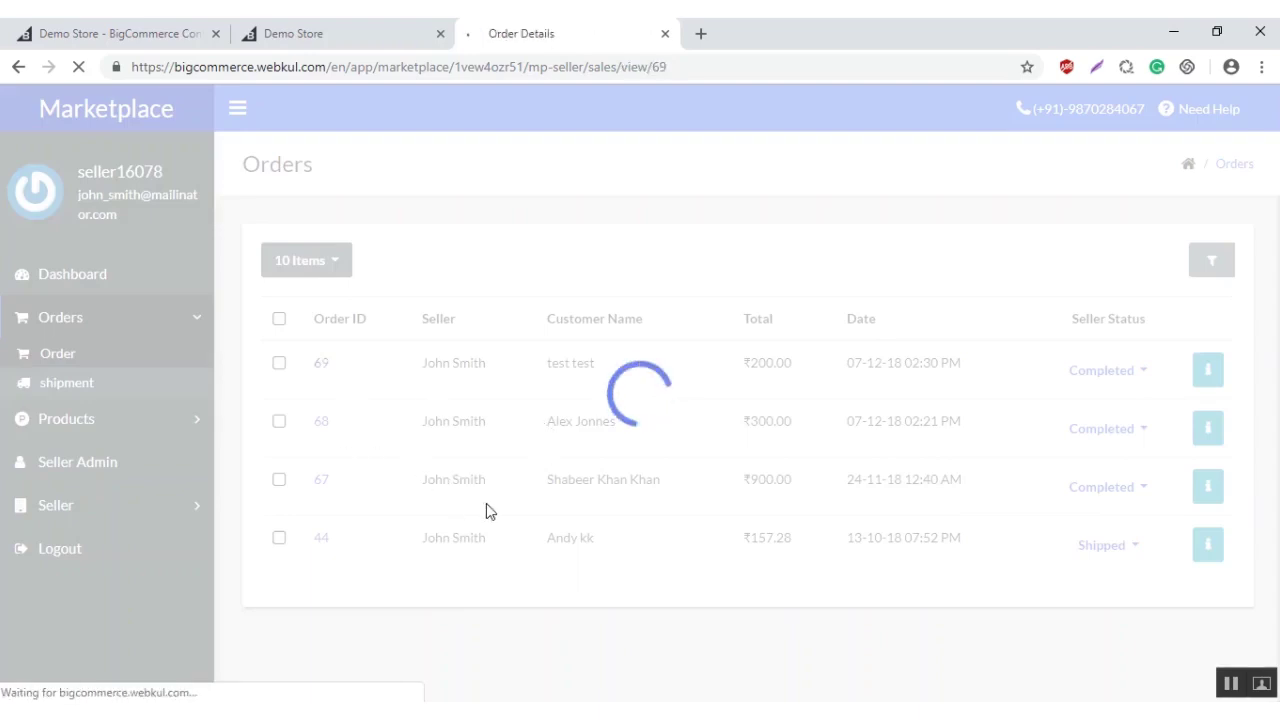
pyautogui.scroll(-4, 579, 466)
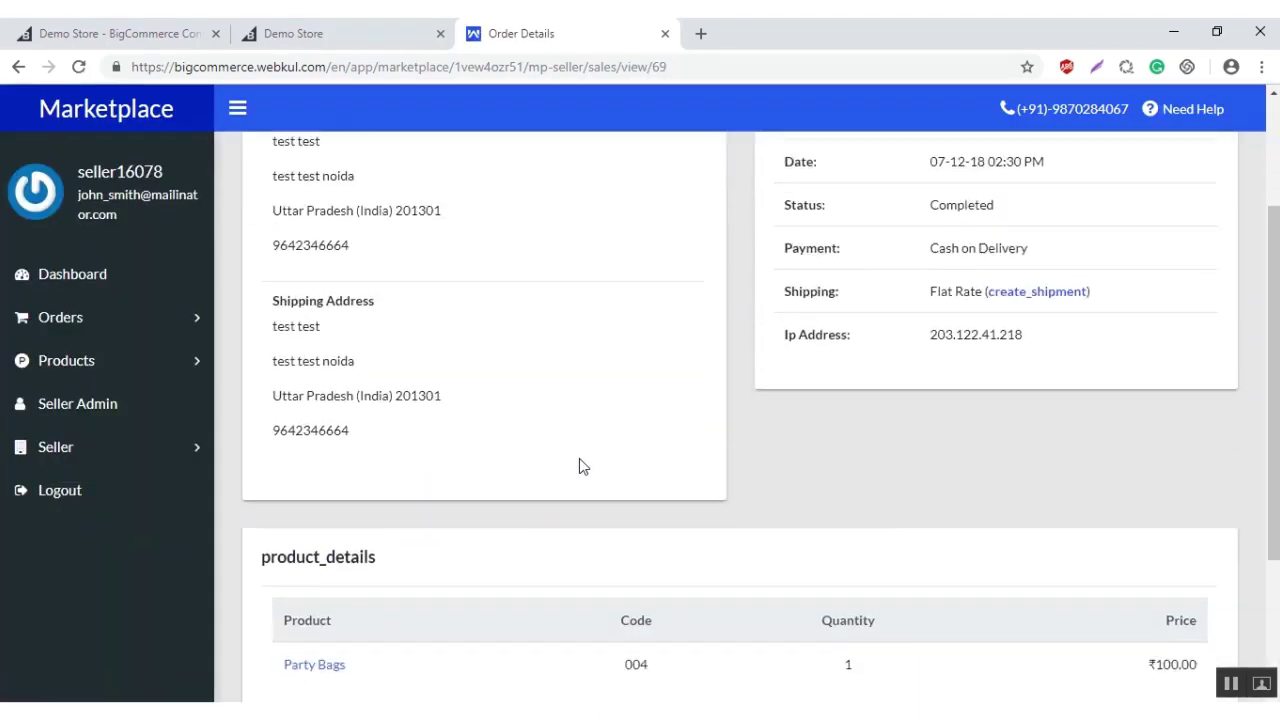
pyautogui.scroll(2, 579, 466)
pyautogui.scroll(2, 581, 466)
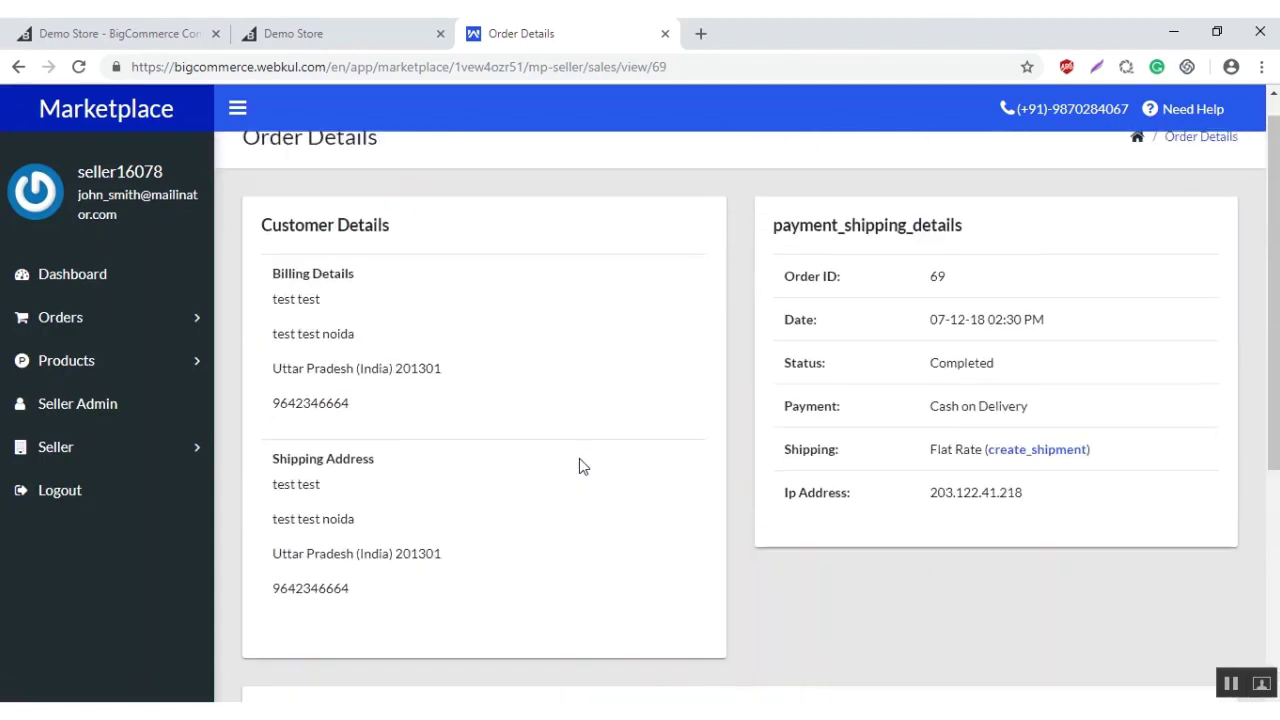
pyautogui.scroll(-4, 579, 466)
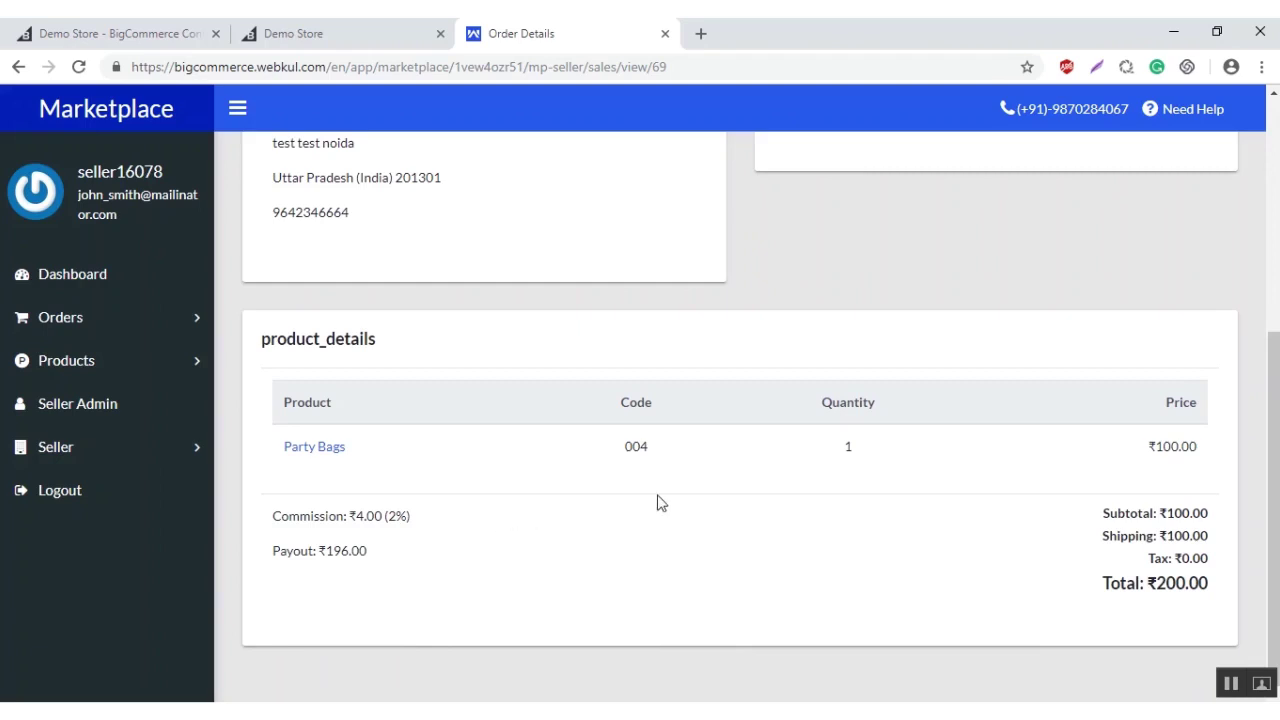
pyautogui.scroll(5, 660, 502)
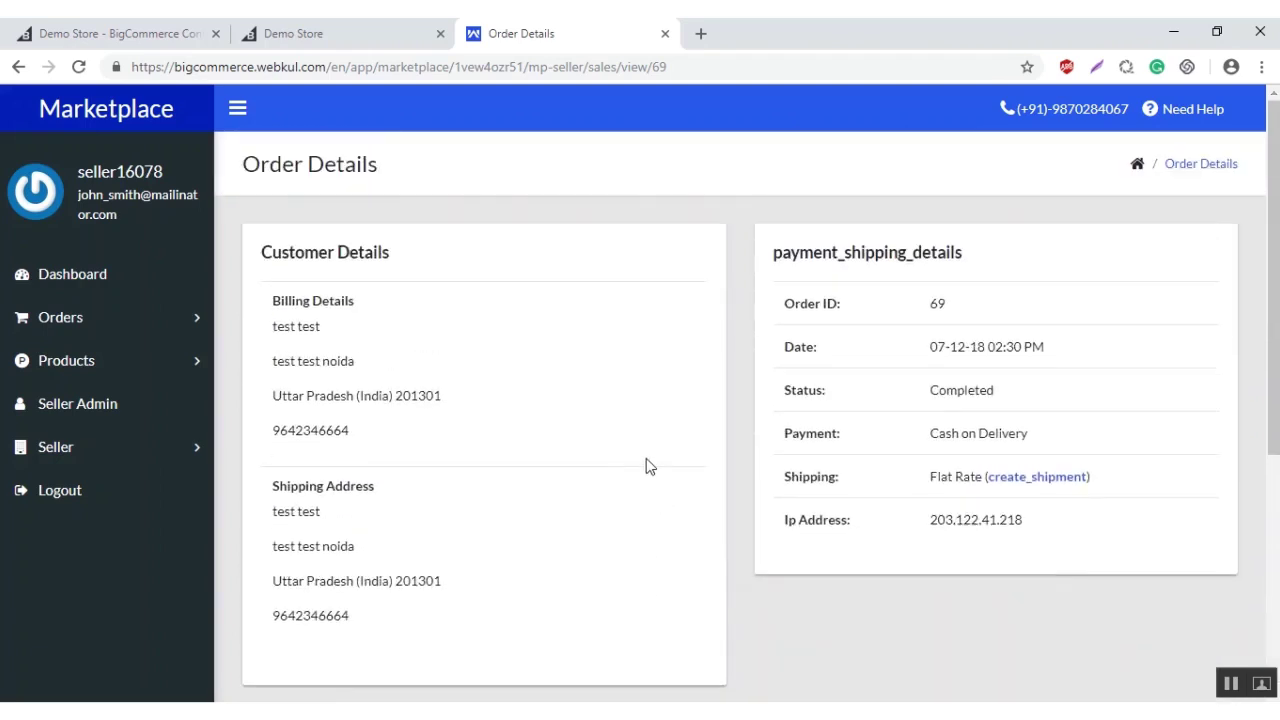